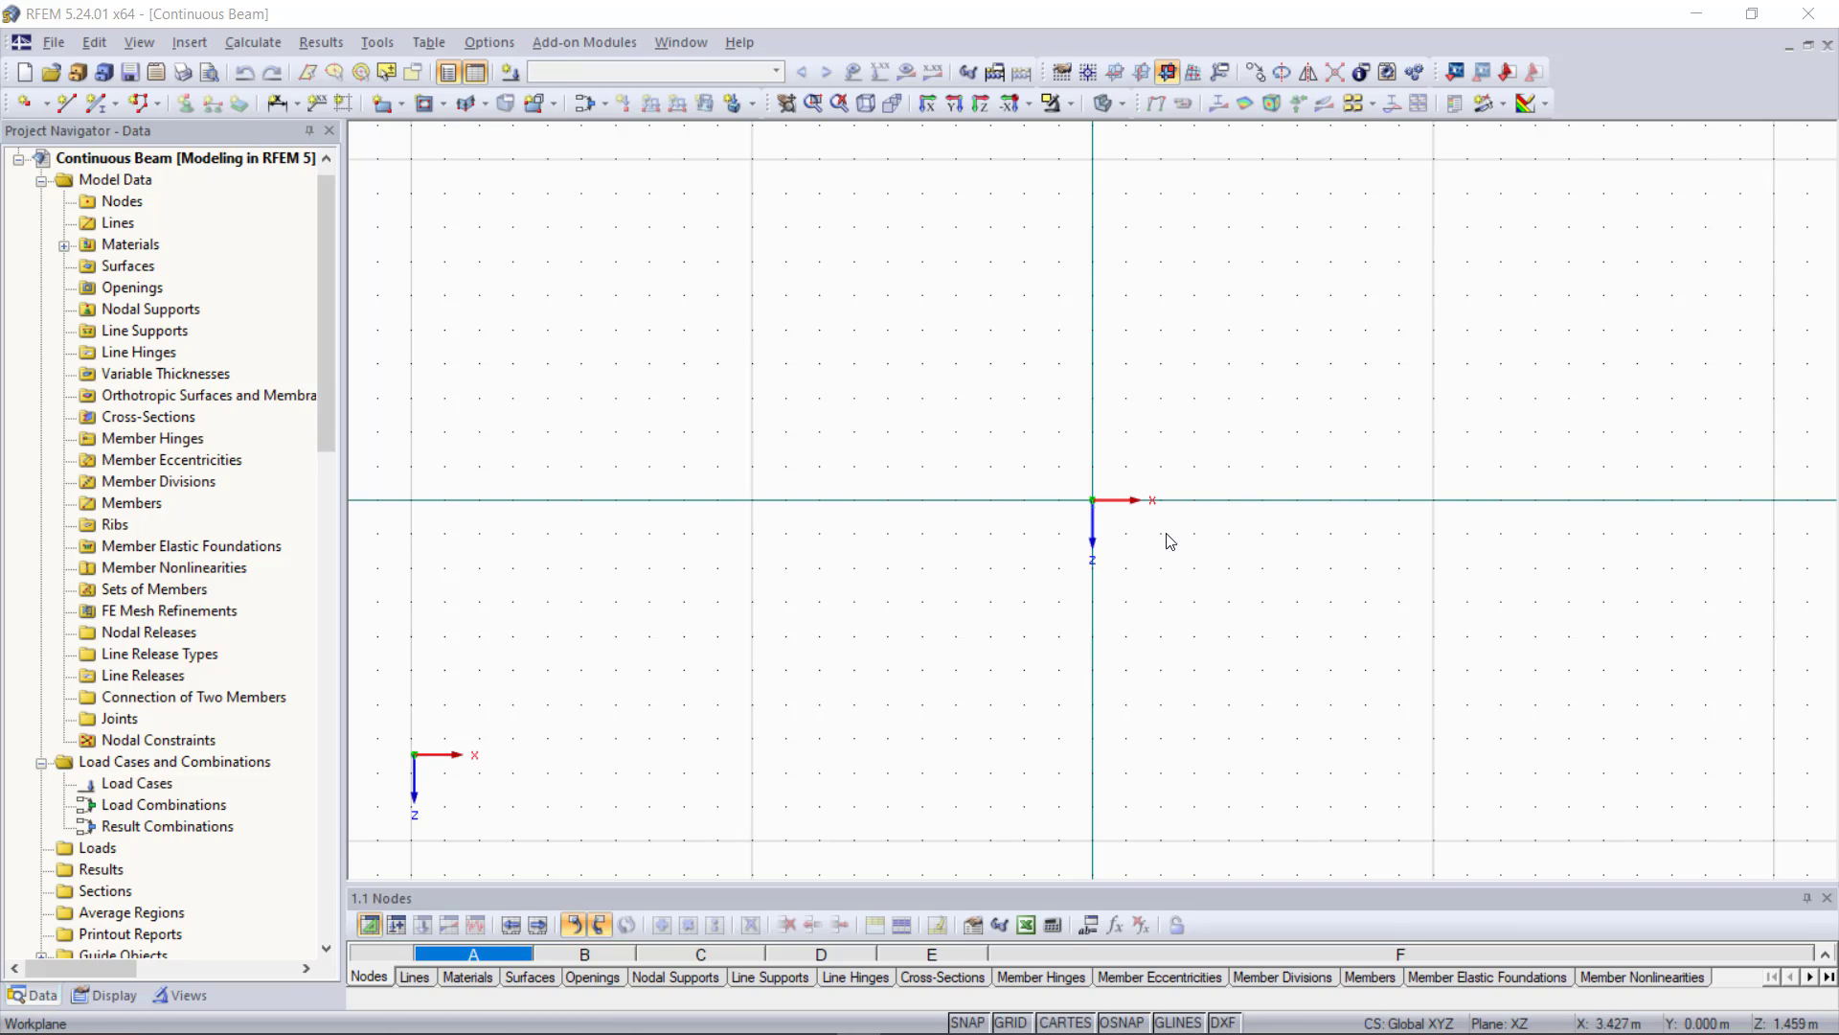
Switch the work plane grid and the snap function off and on again
scroll(1141, 548, up, 2)
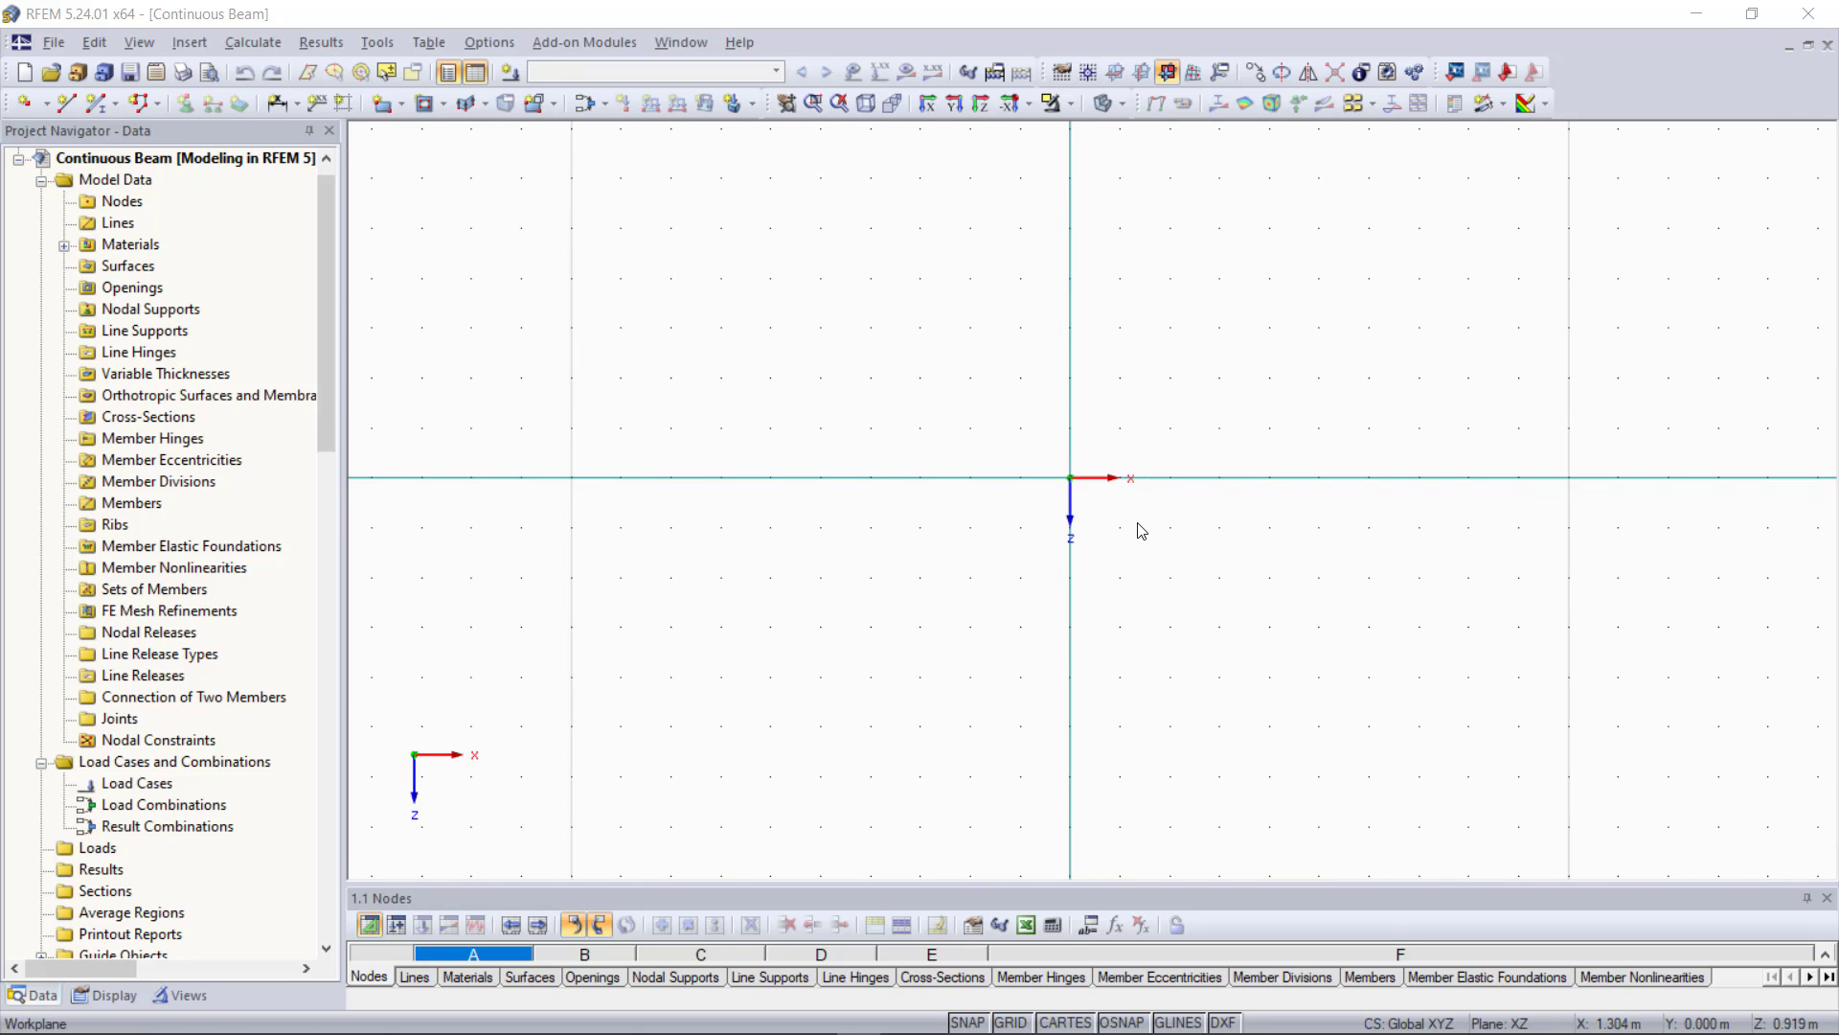
scroll(1170, 530, down, 1)
scroll(1175, 539, down, 1)
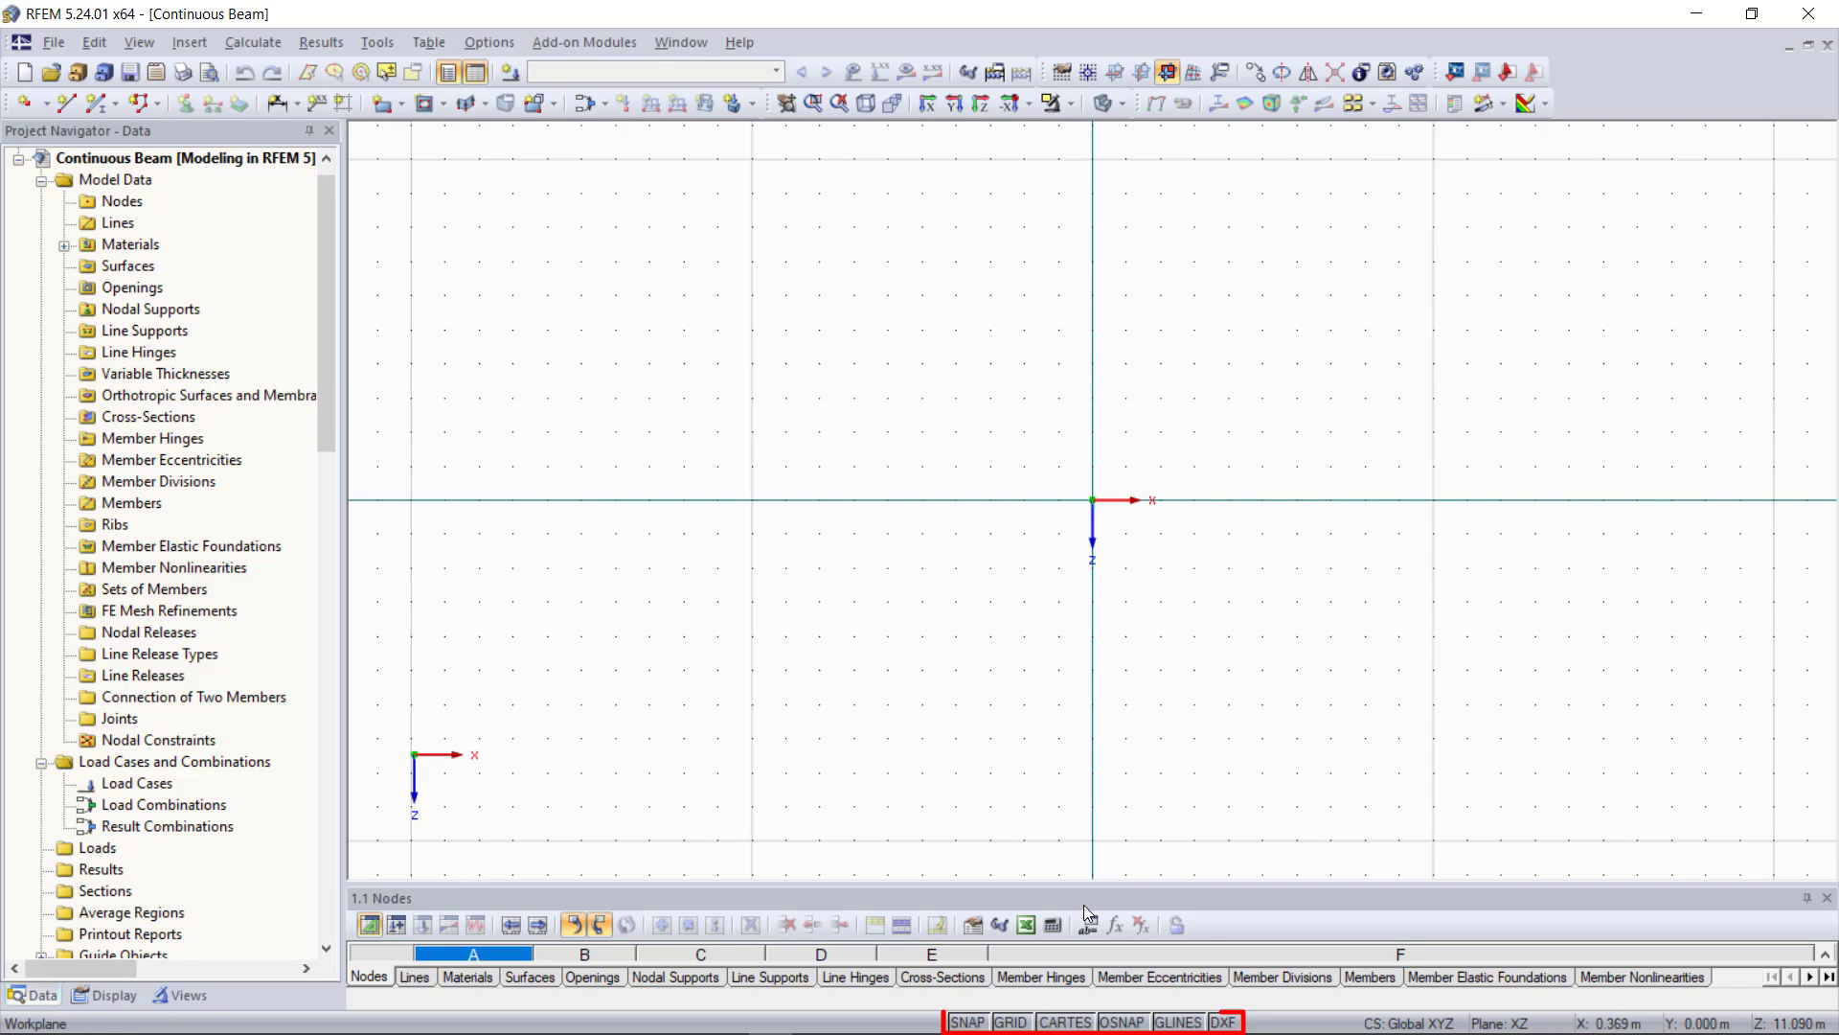
click(1013, 1023)
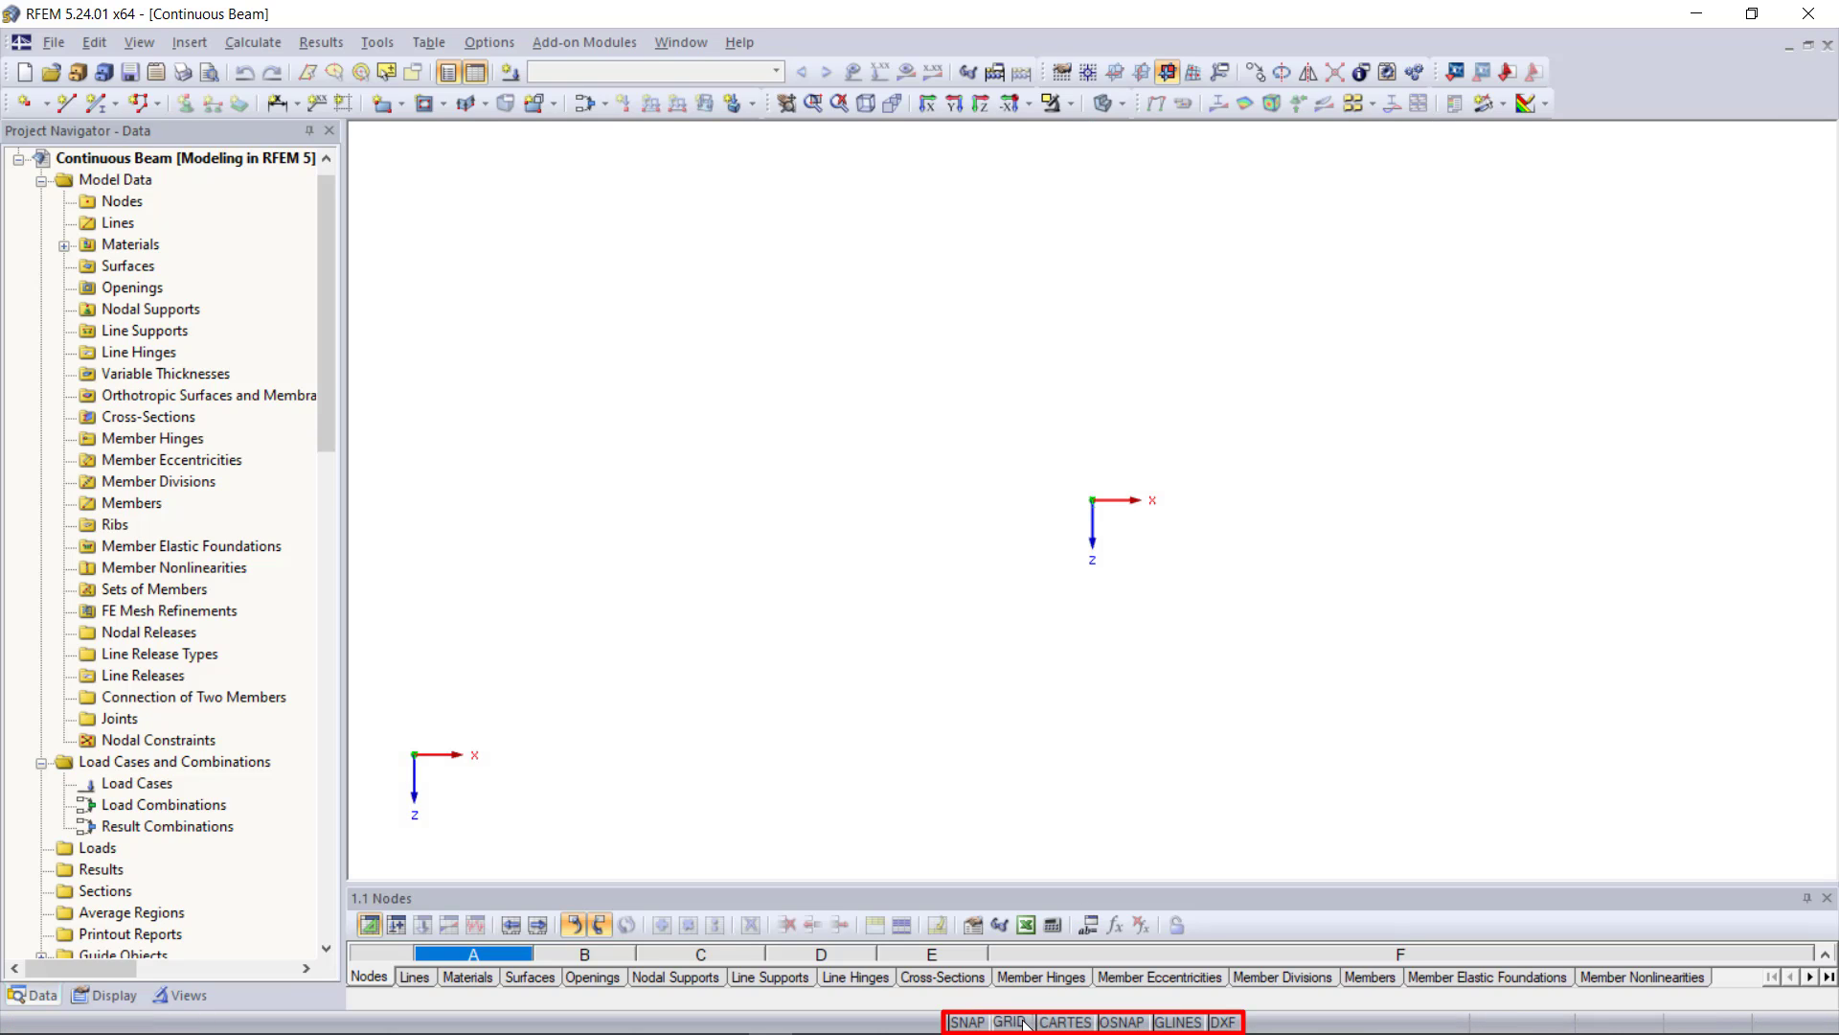
click(1013, 1022)
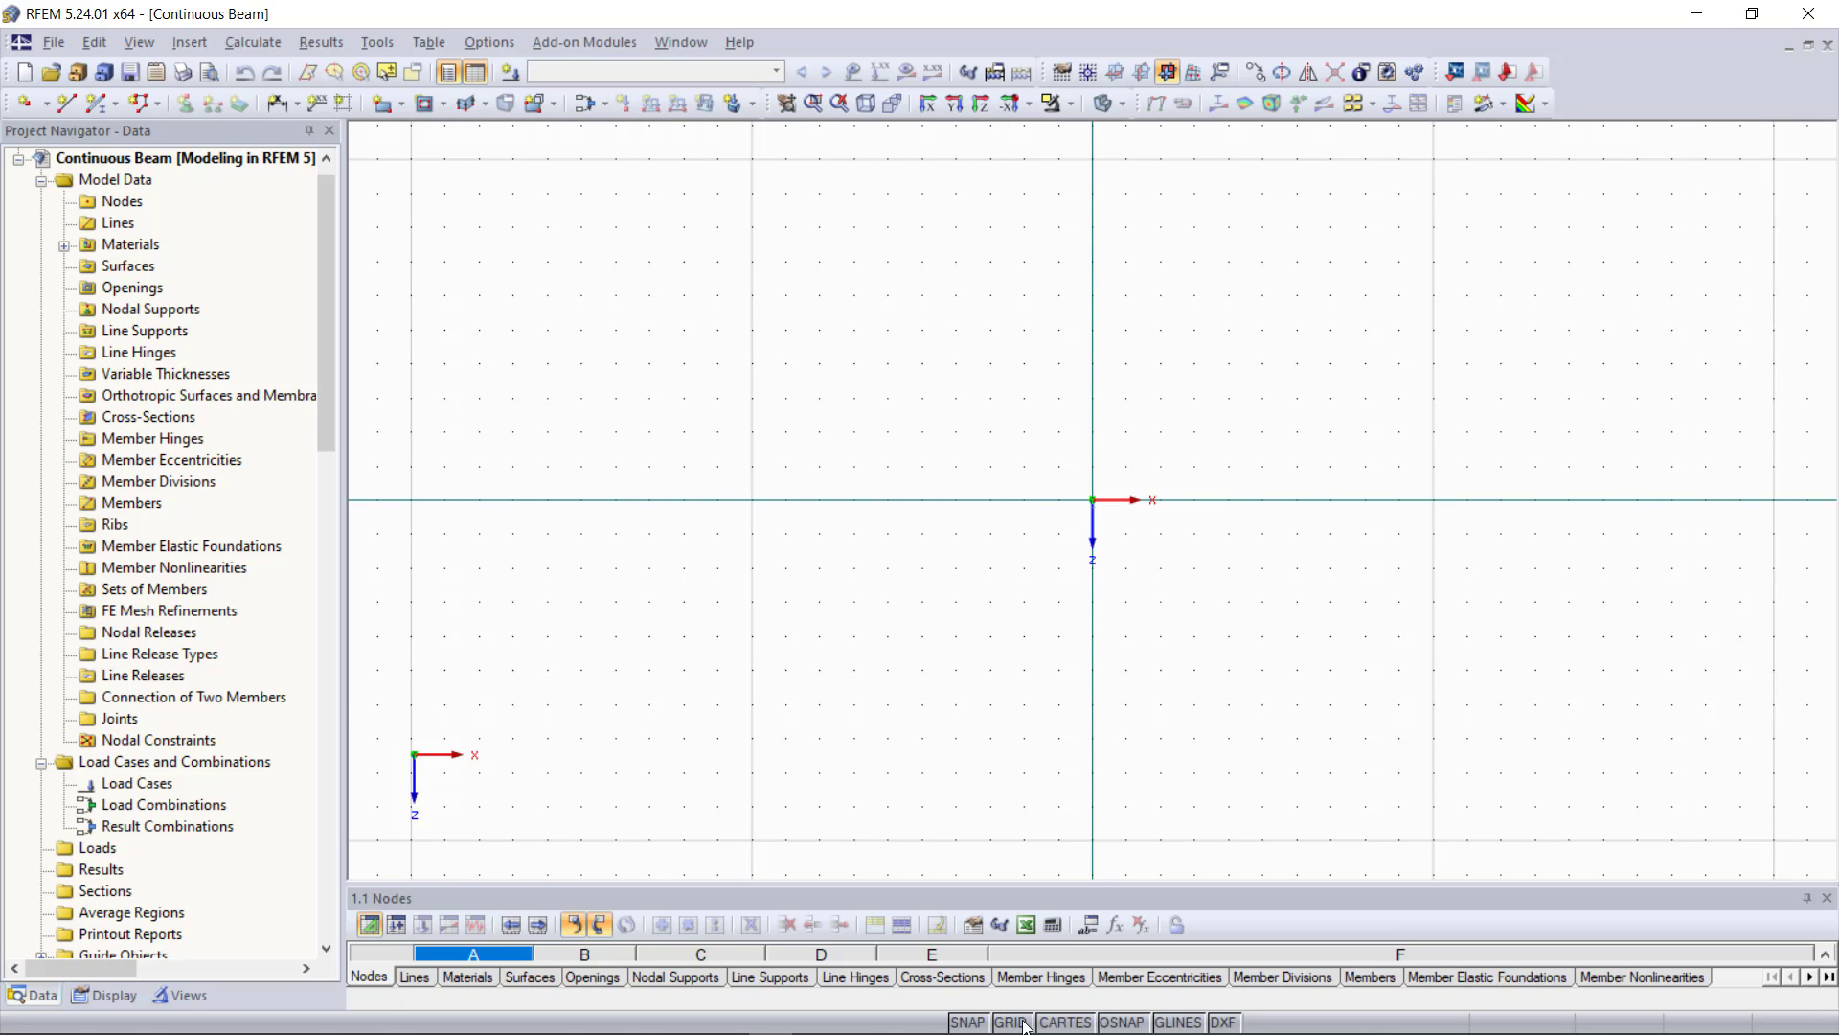
click(977, 1023)
click(978, 1024)
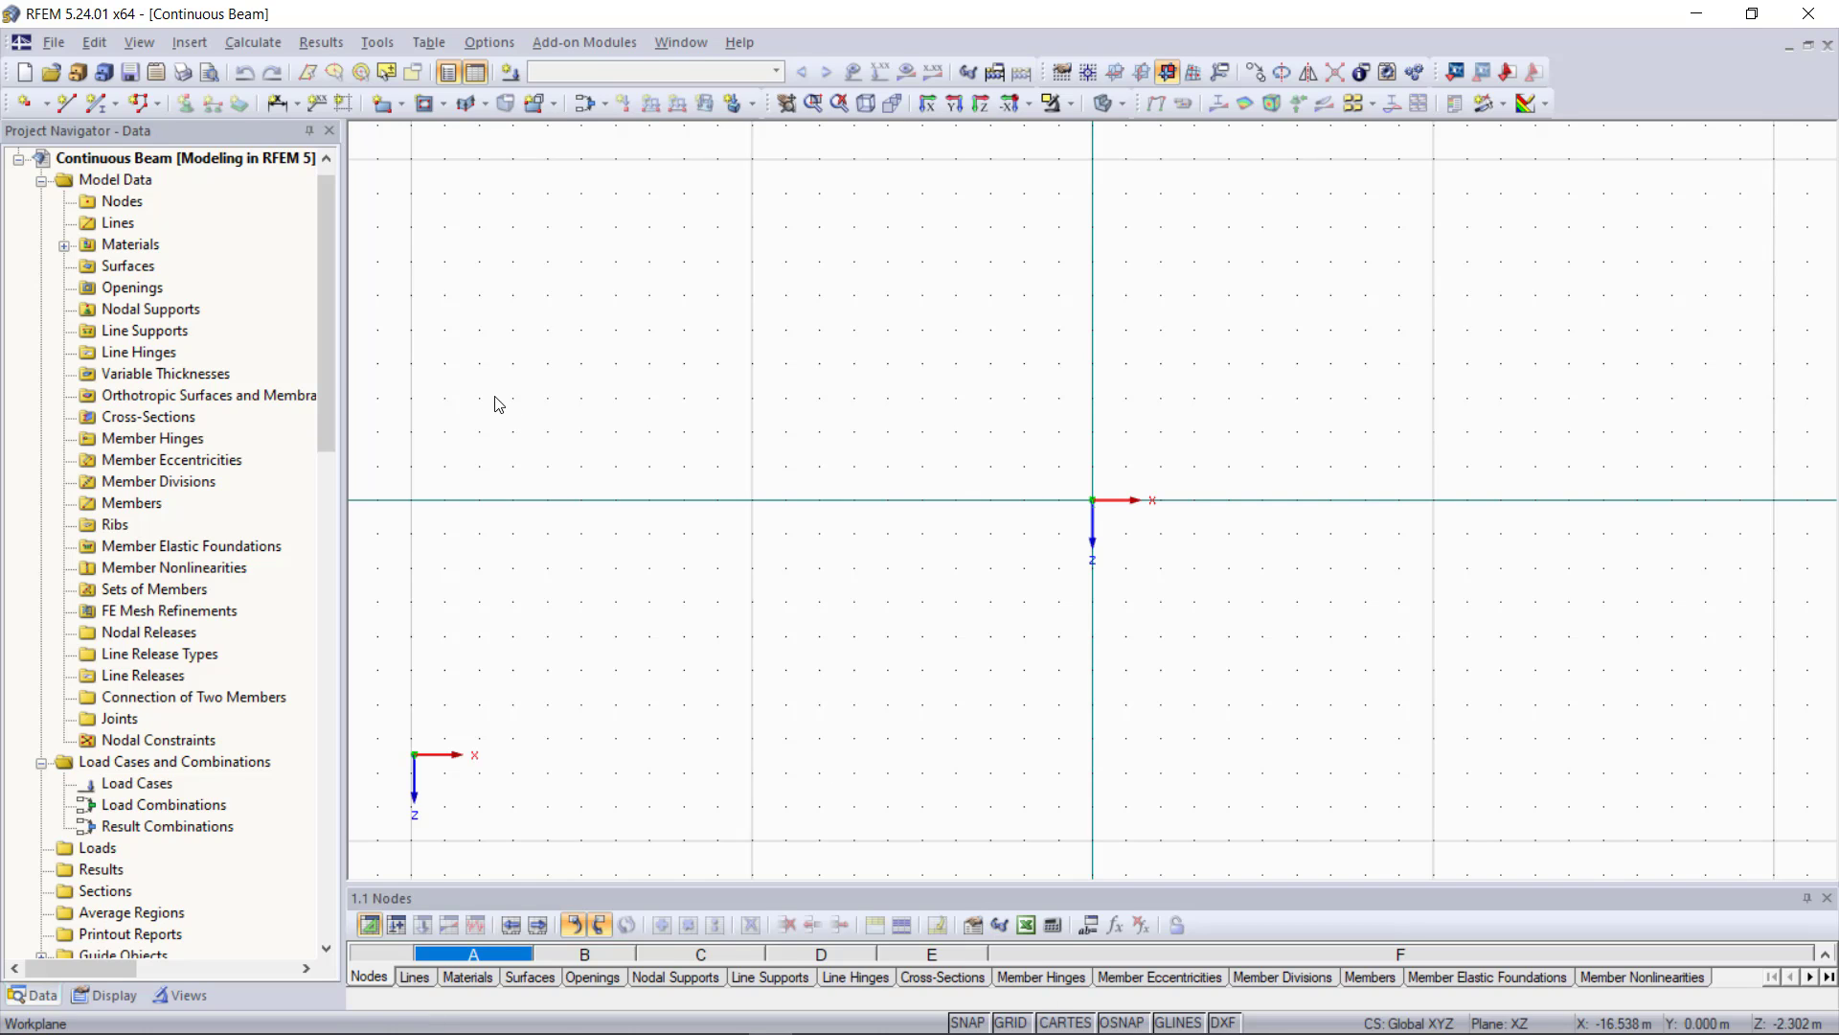
Place a standard node graphically at X -3.000 m, Z -4.000 m on the work plane
click(23, 103)
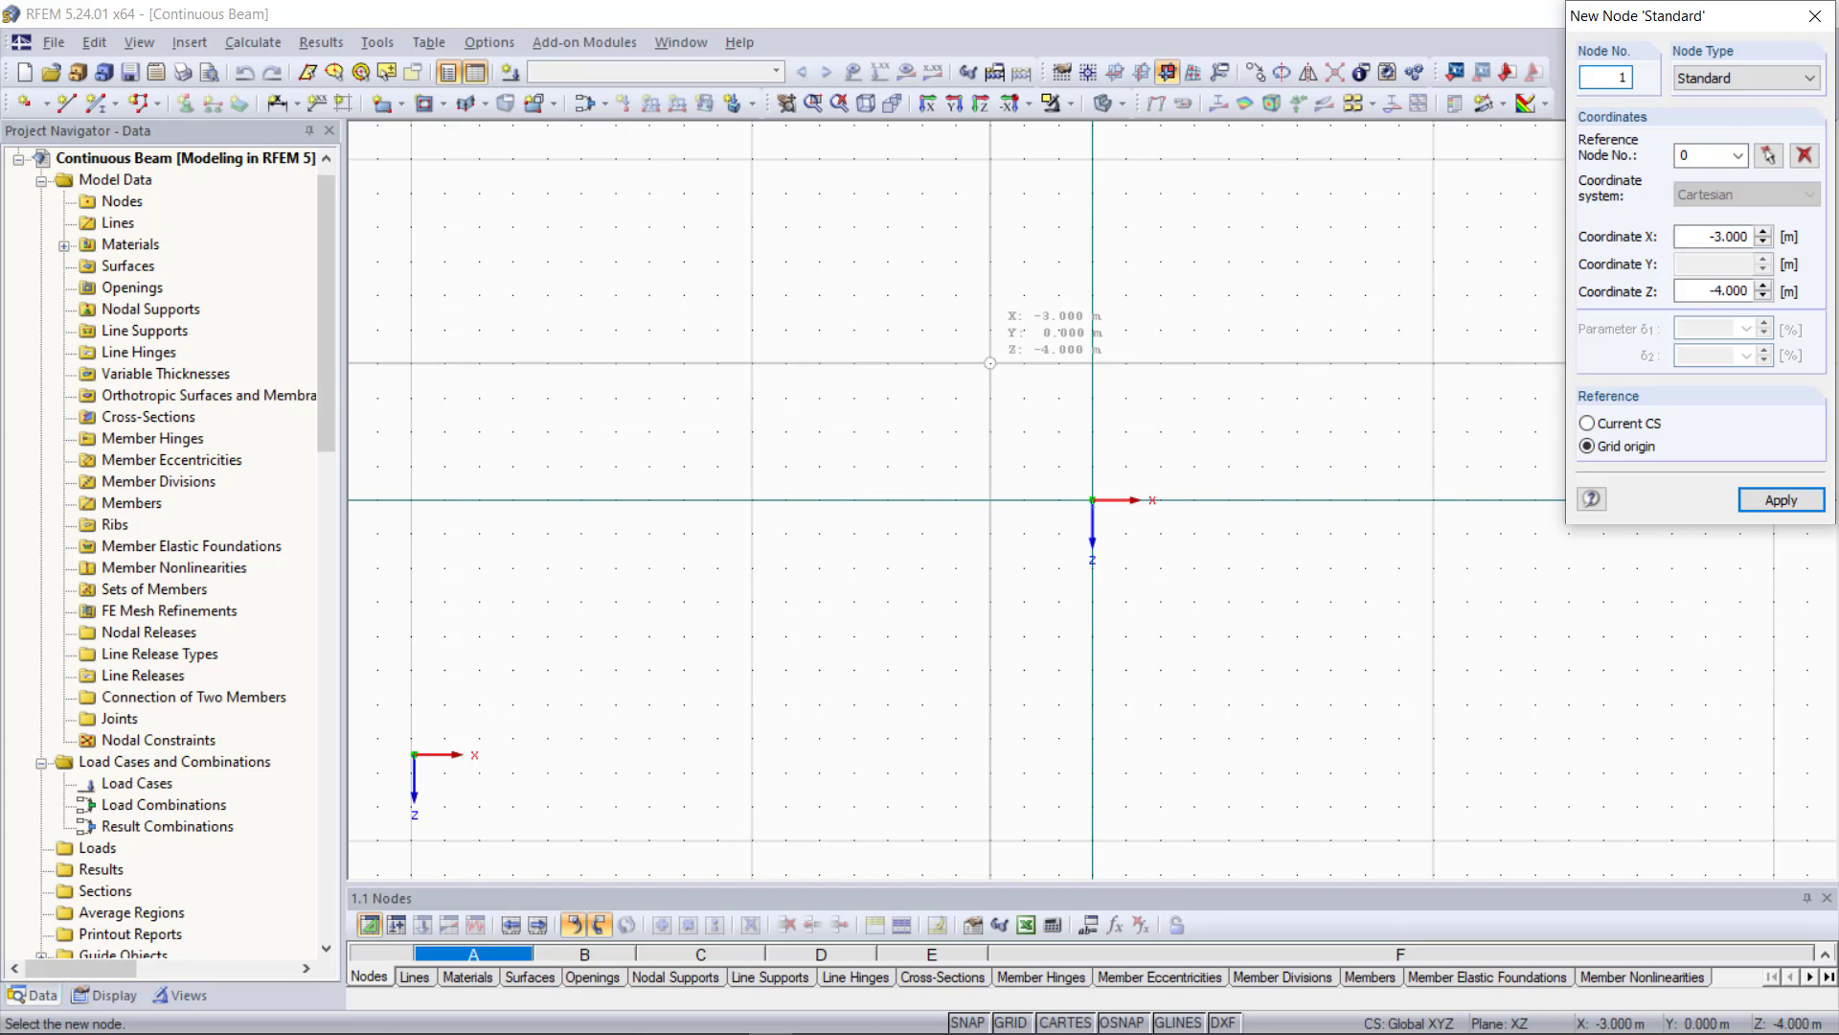
click(990, 363)
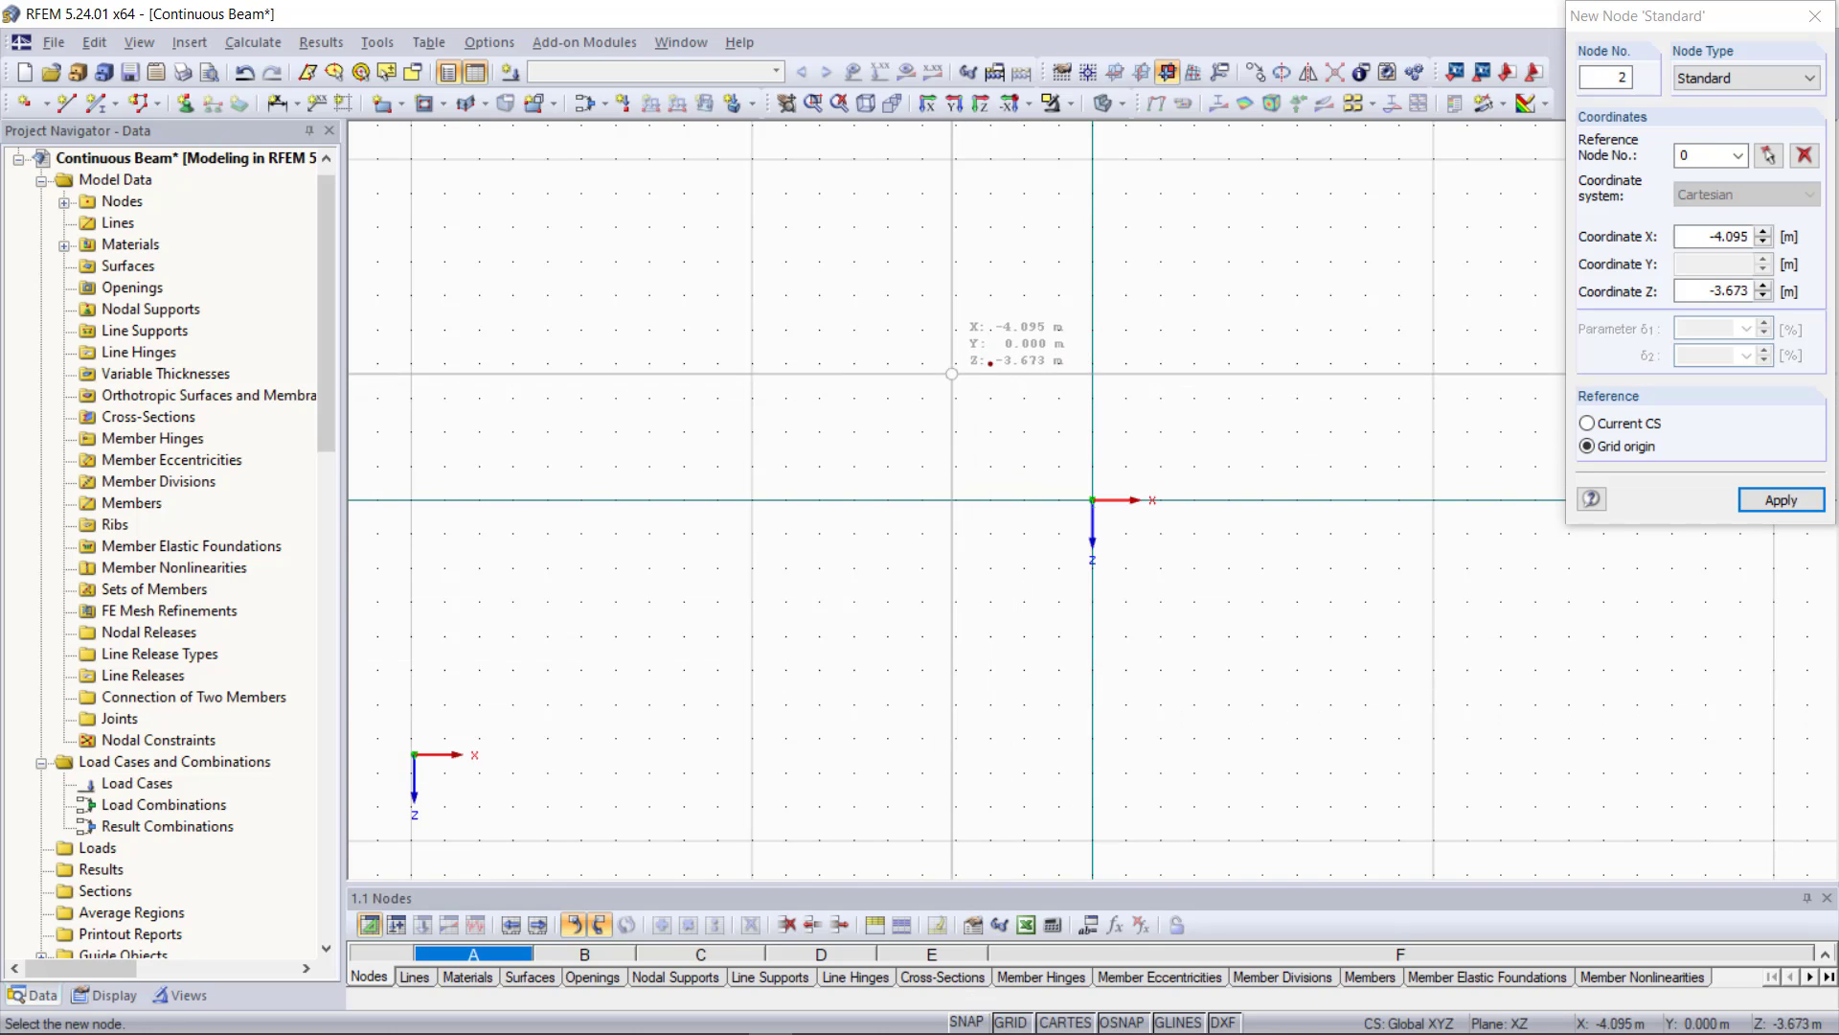
scroll(958, 377, up, 1)
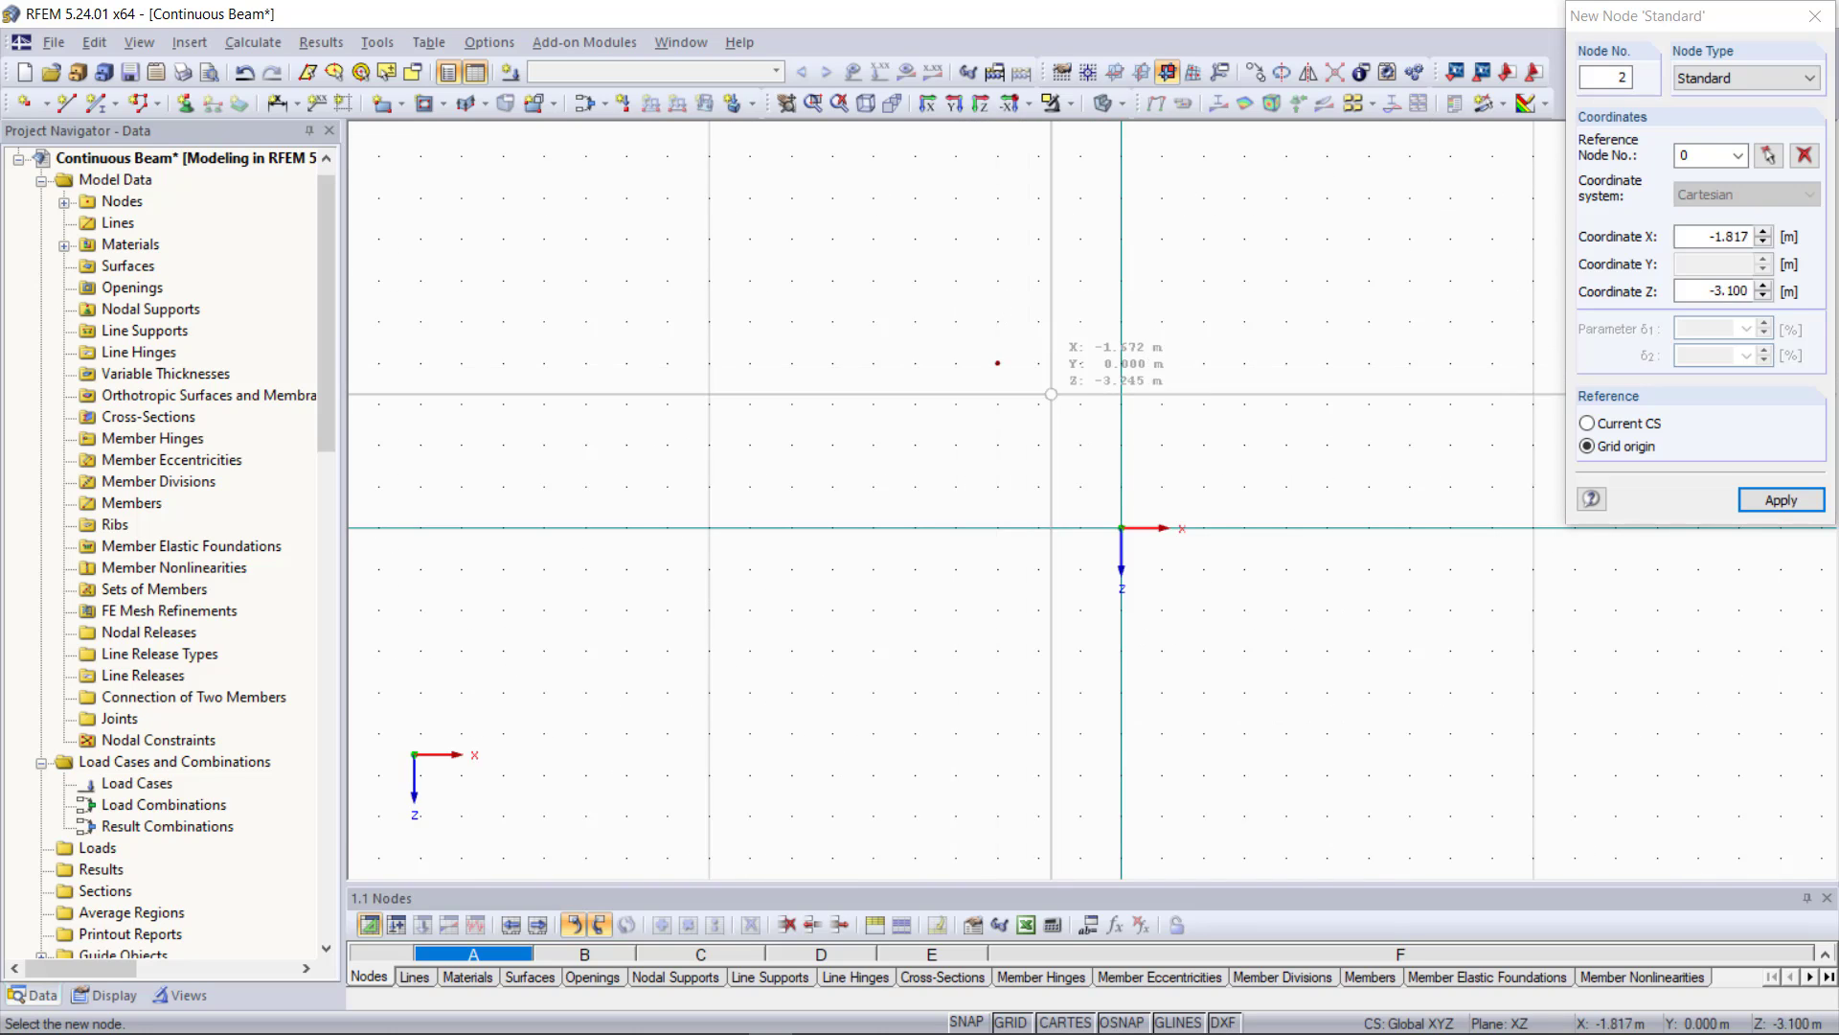
right_click(986, 466)
right_click(985, 443)
click(846, 440)
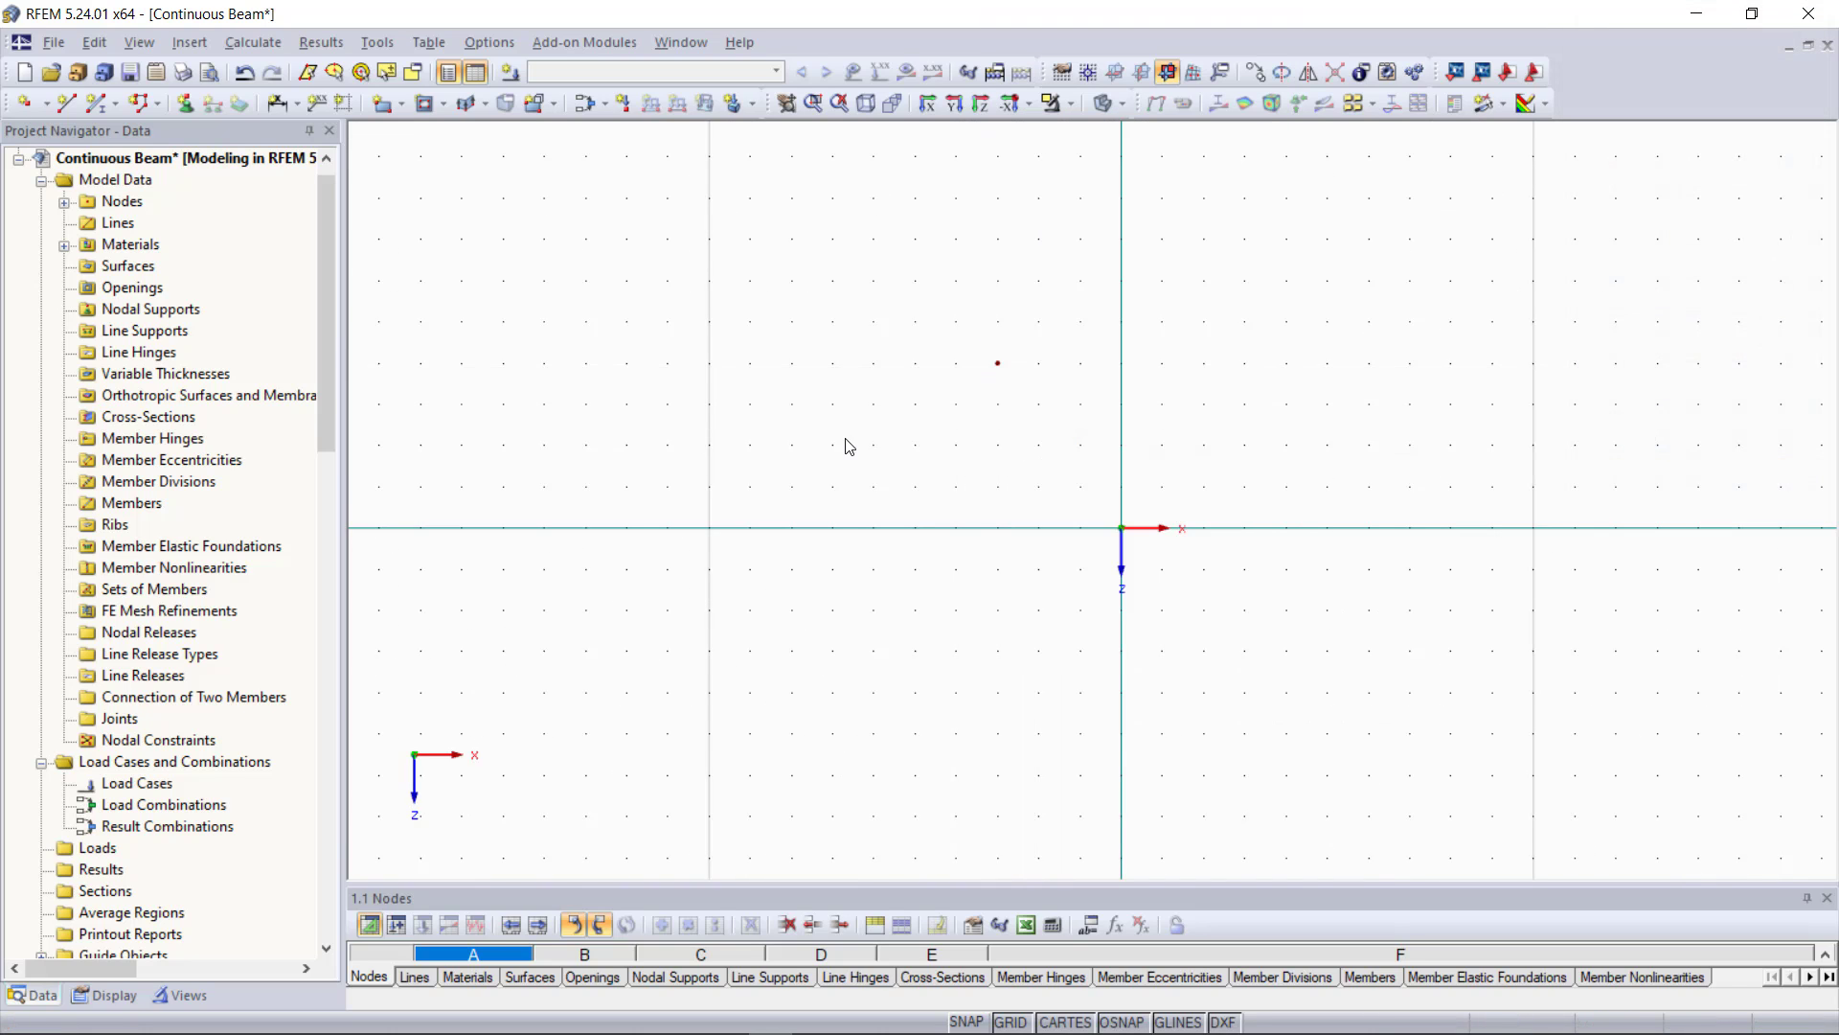
Delete the node above the origin and restore the full view of the work plane
drag(968, 300, 1139, 484)
key(Delete)
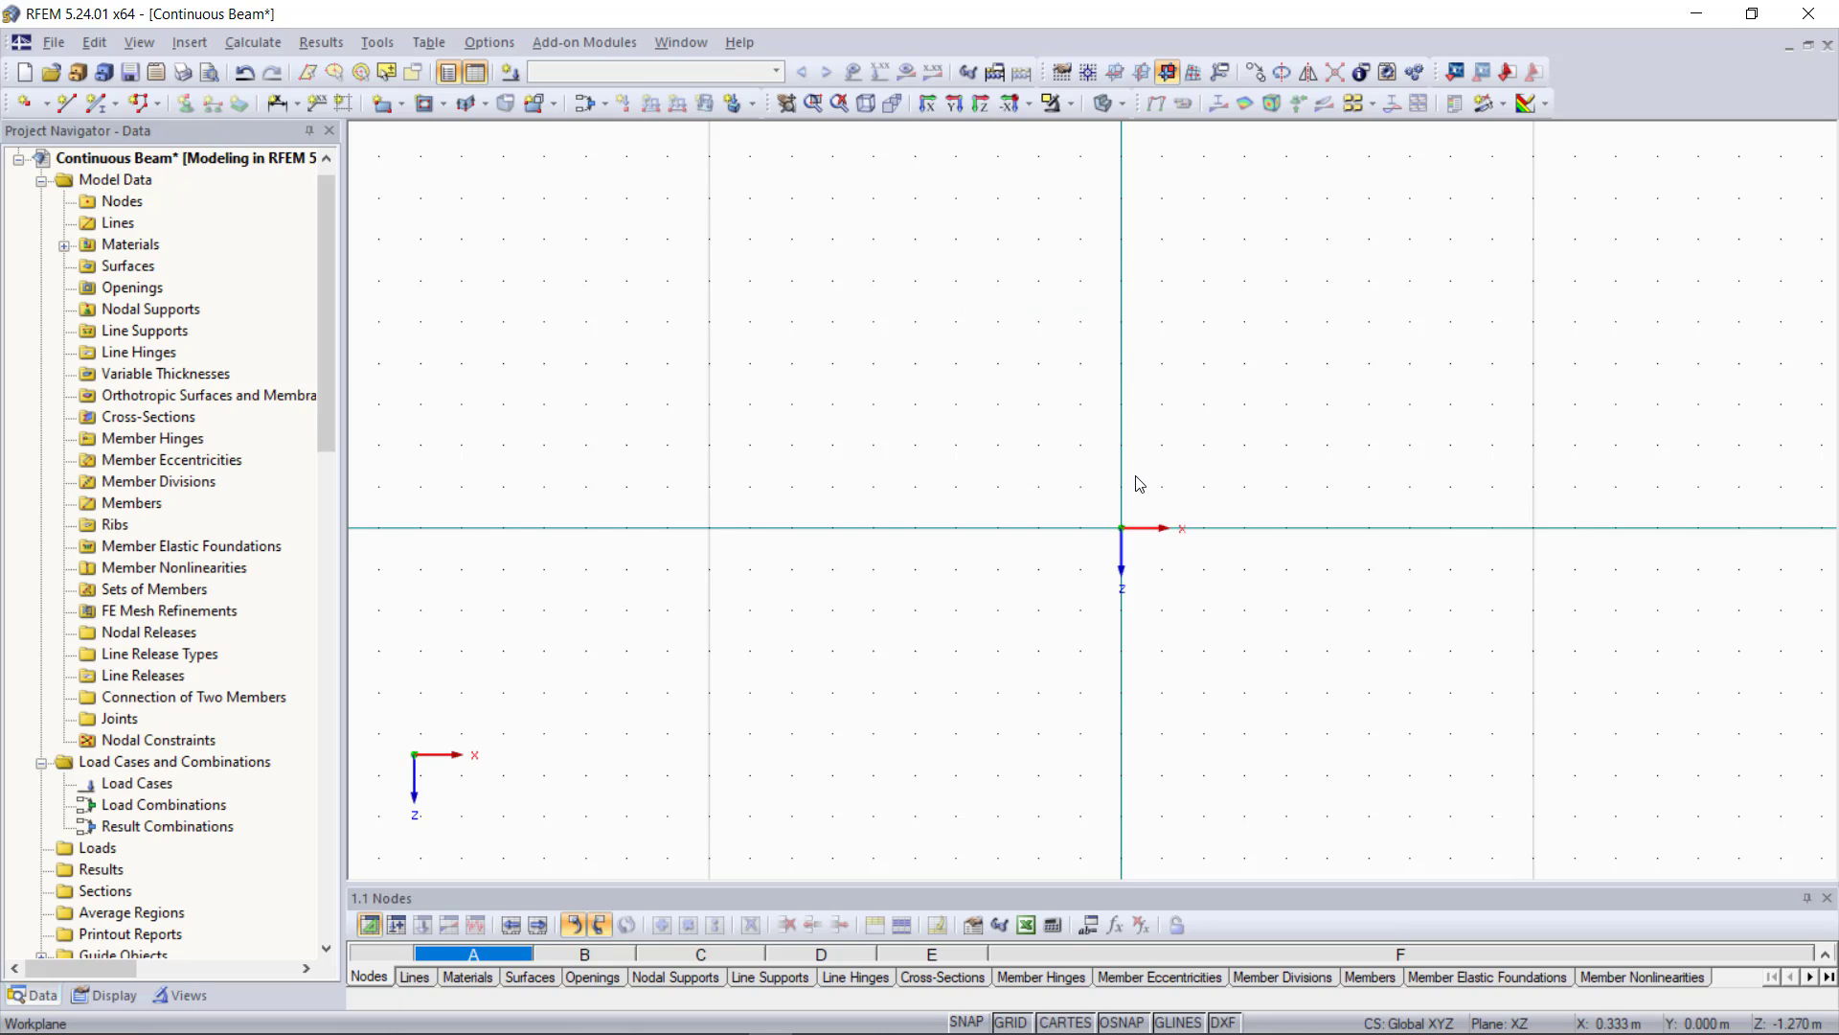
key(F8)
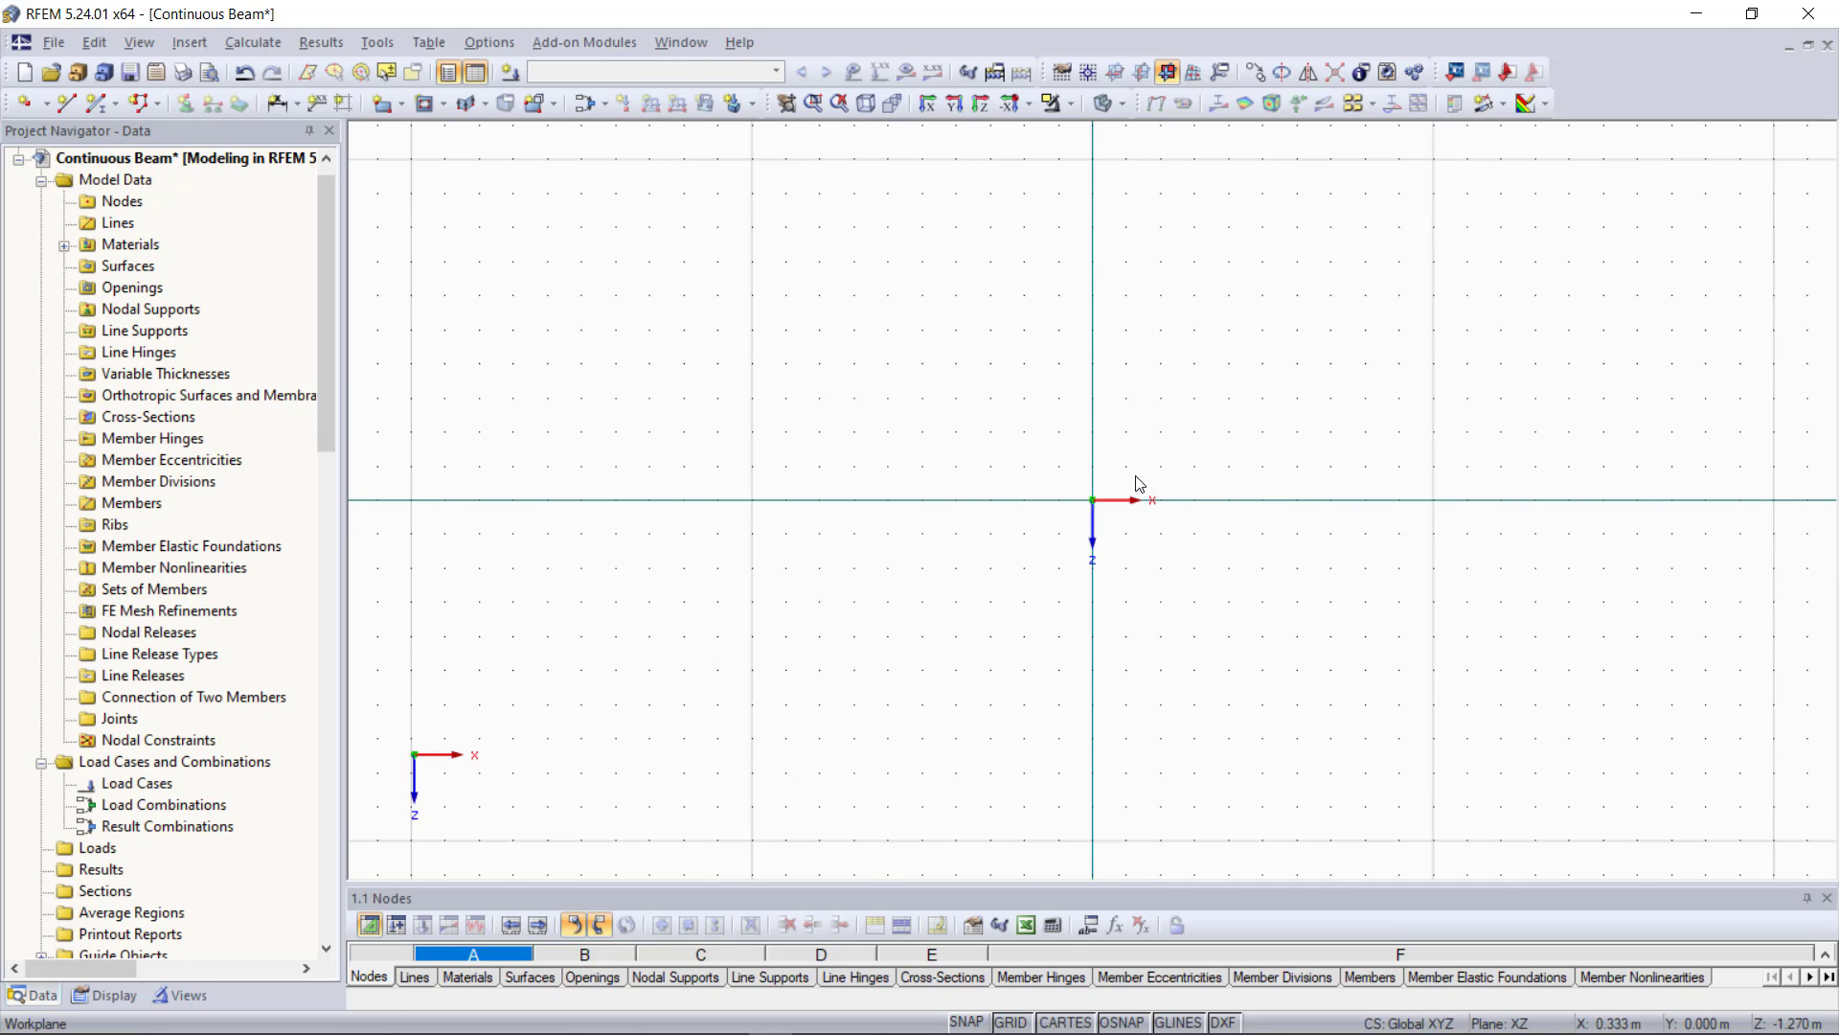
Configure the work plane grid as Cartesian, with the number of grid points dynamically following the size of the model
right_click(1013, 1022)
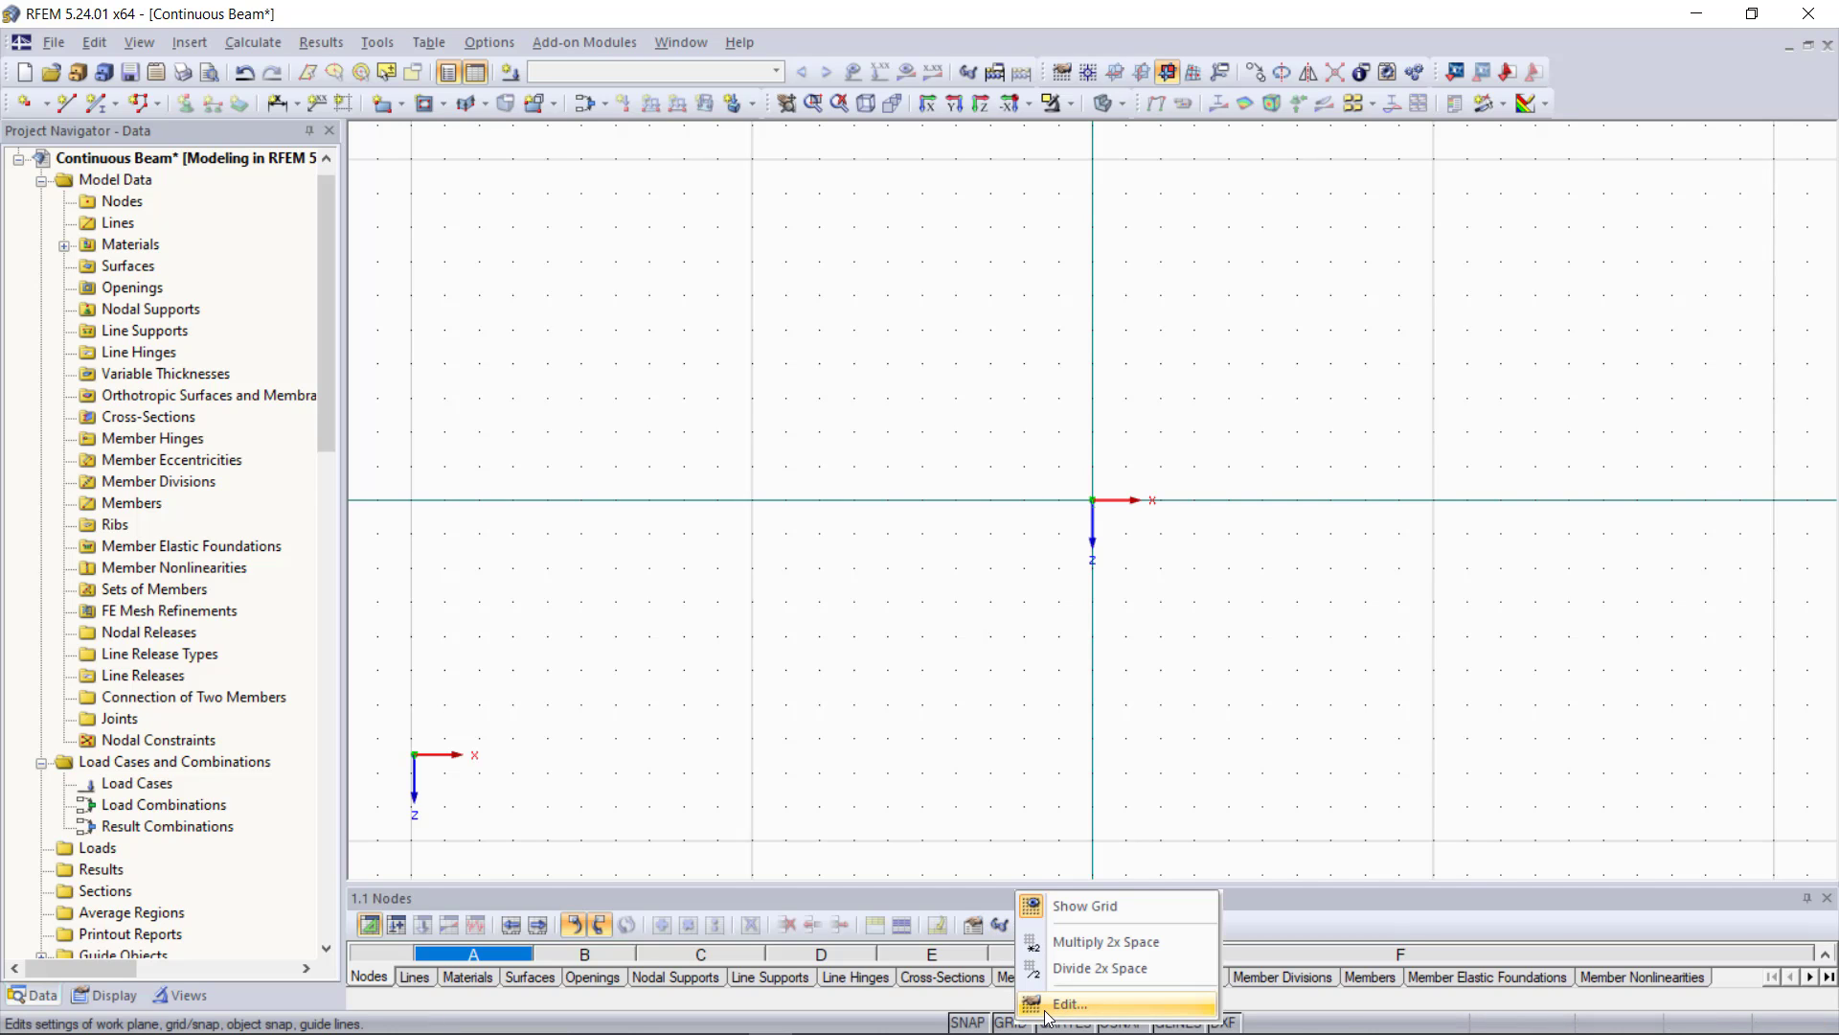
click(1048, 1005)
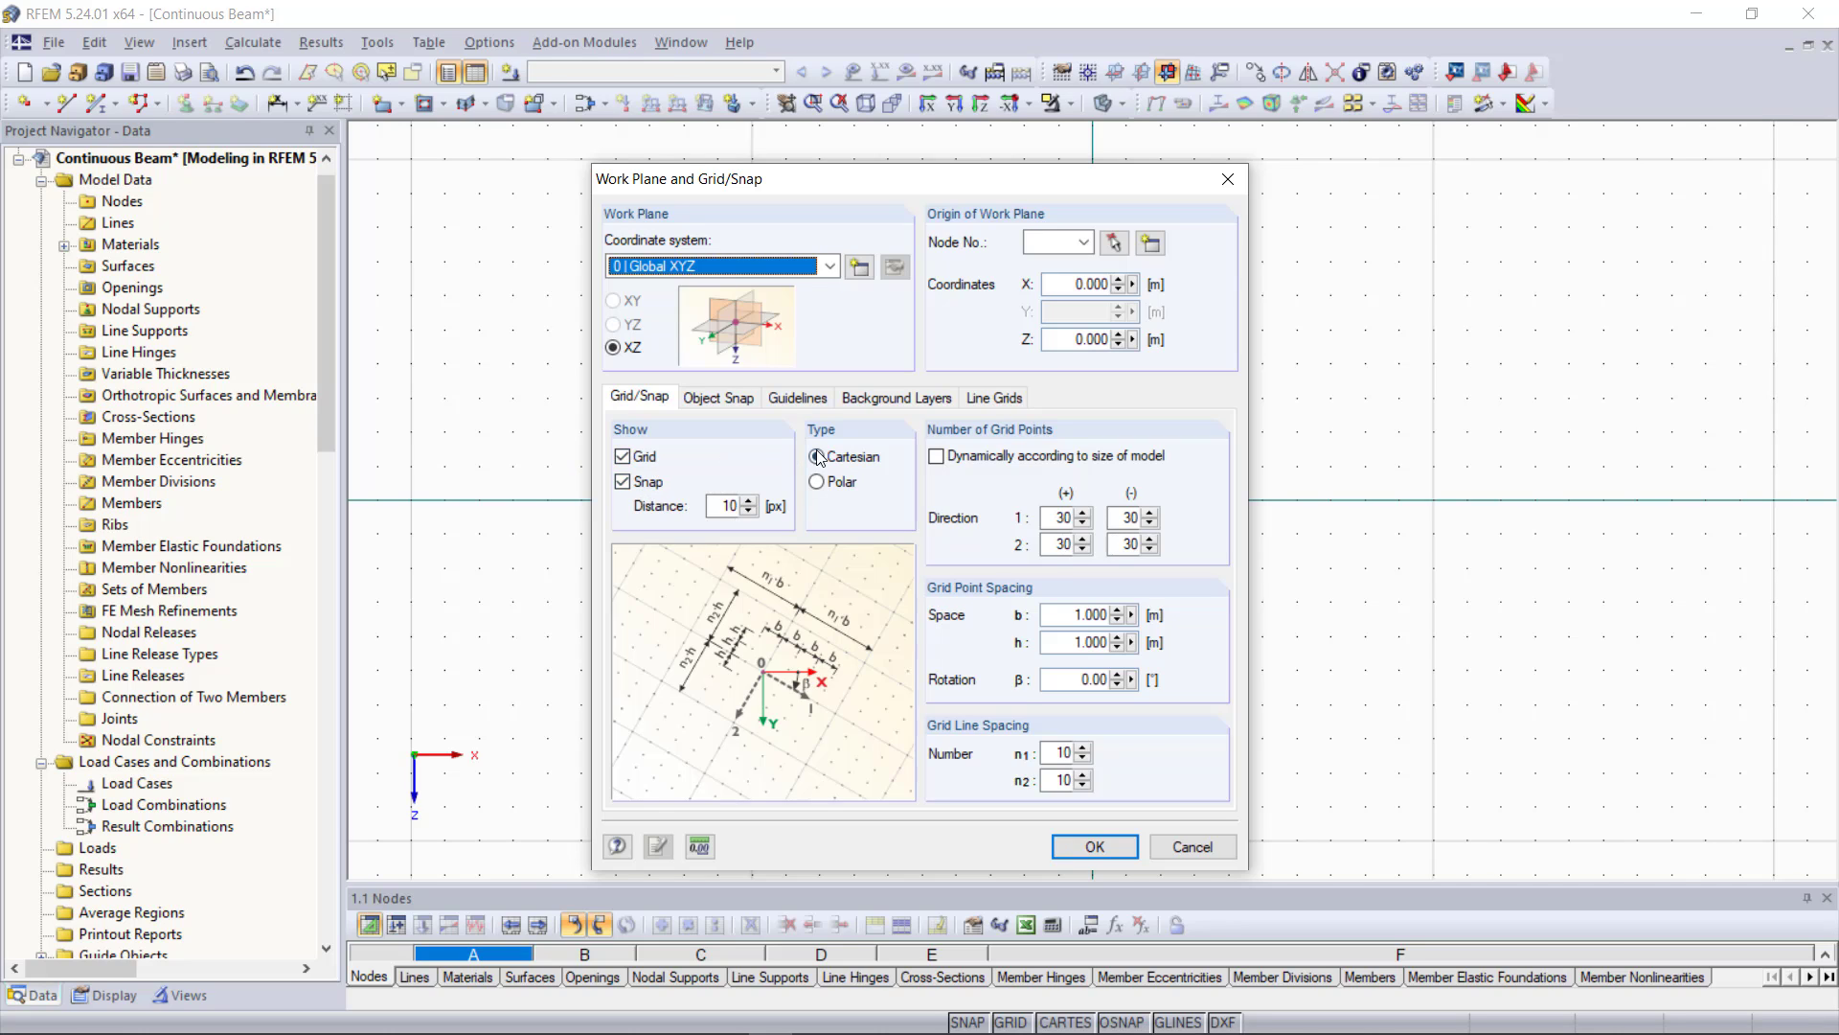
click(819, 478)
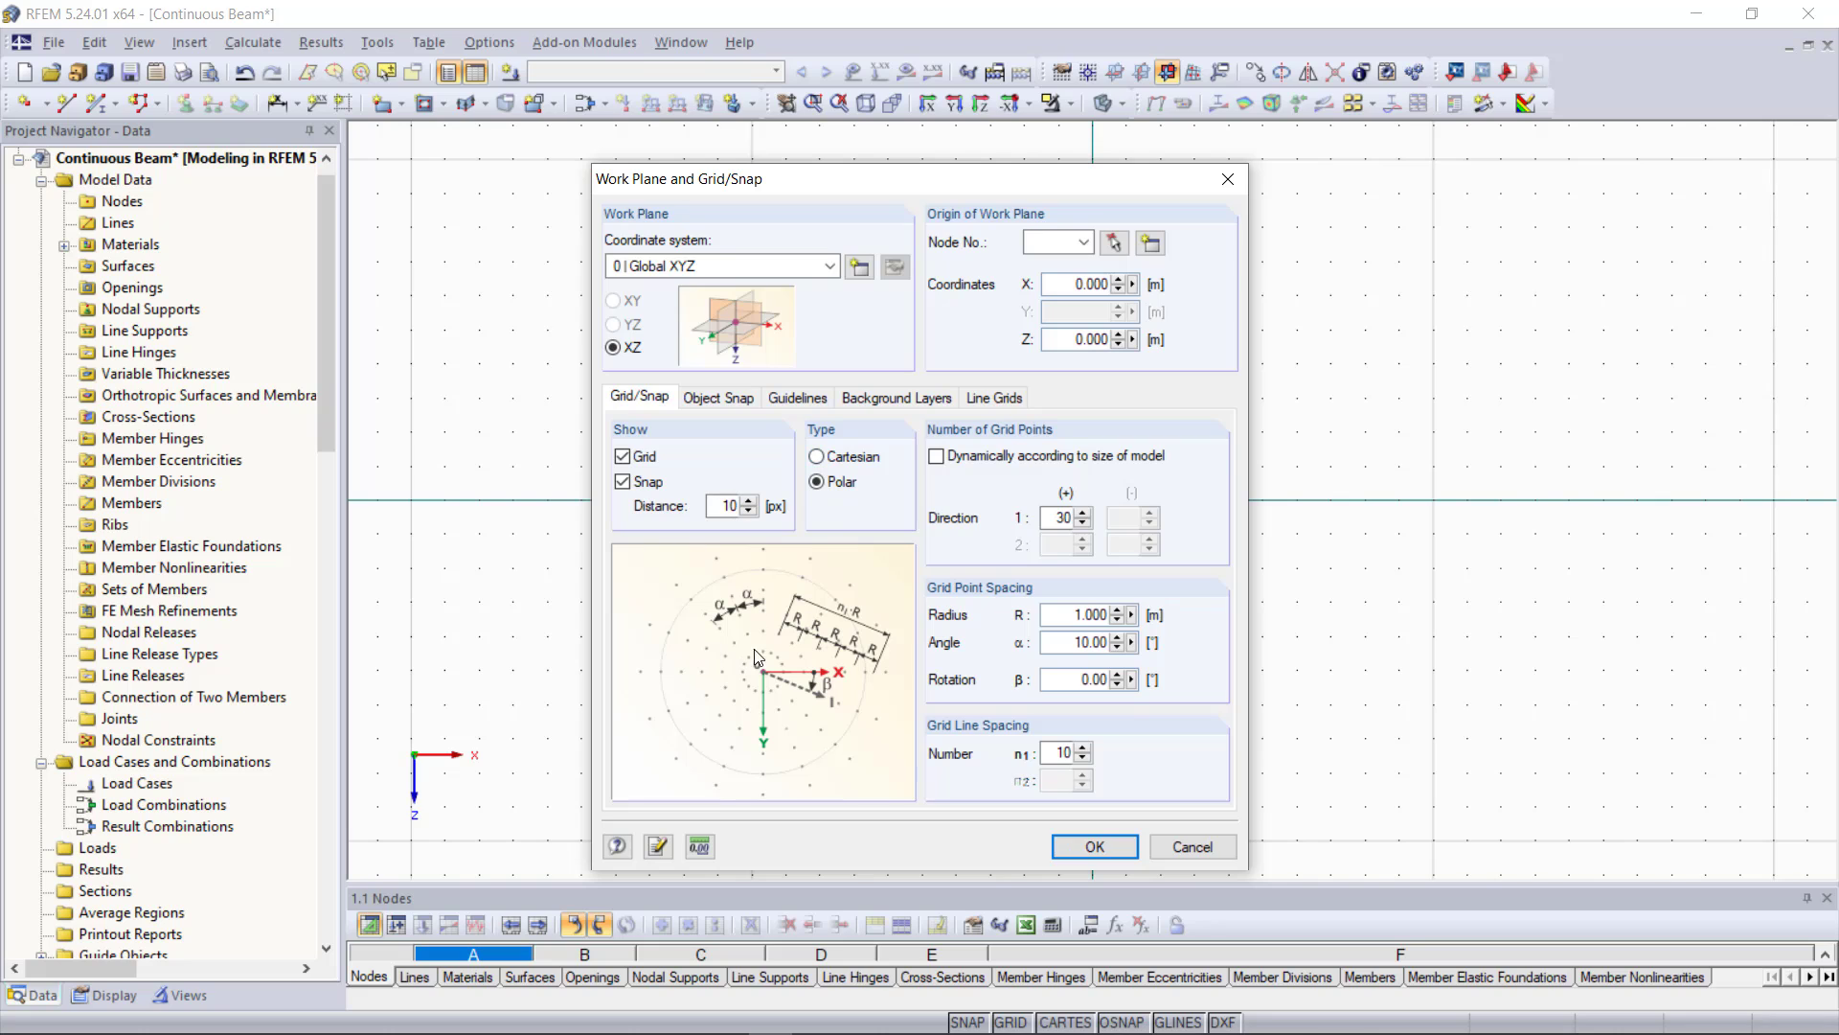
click(815, 457)
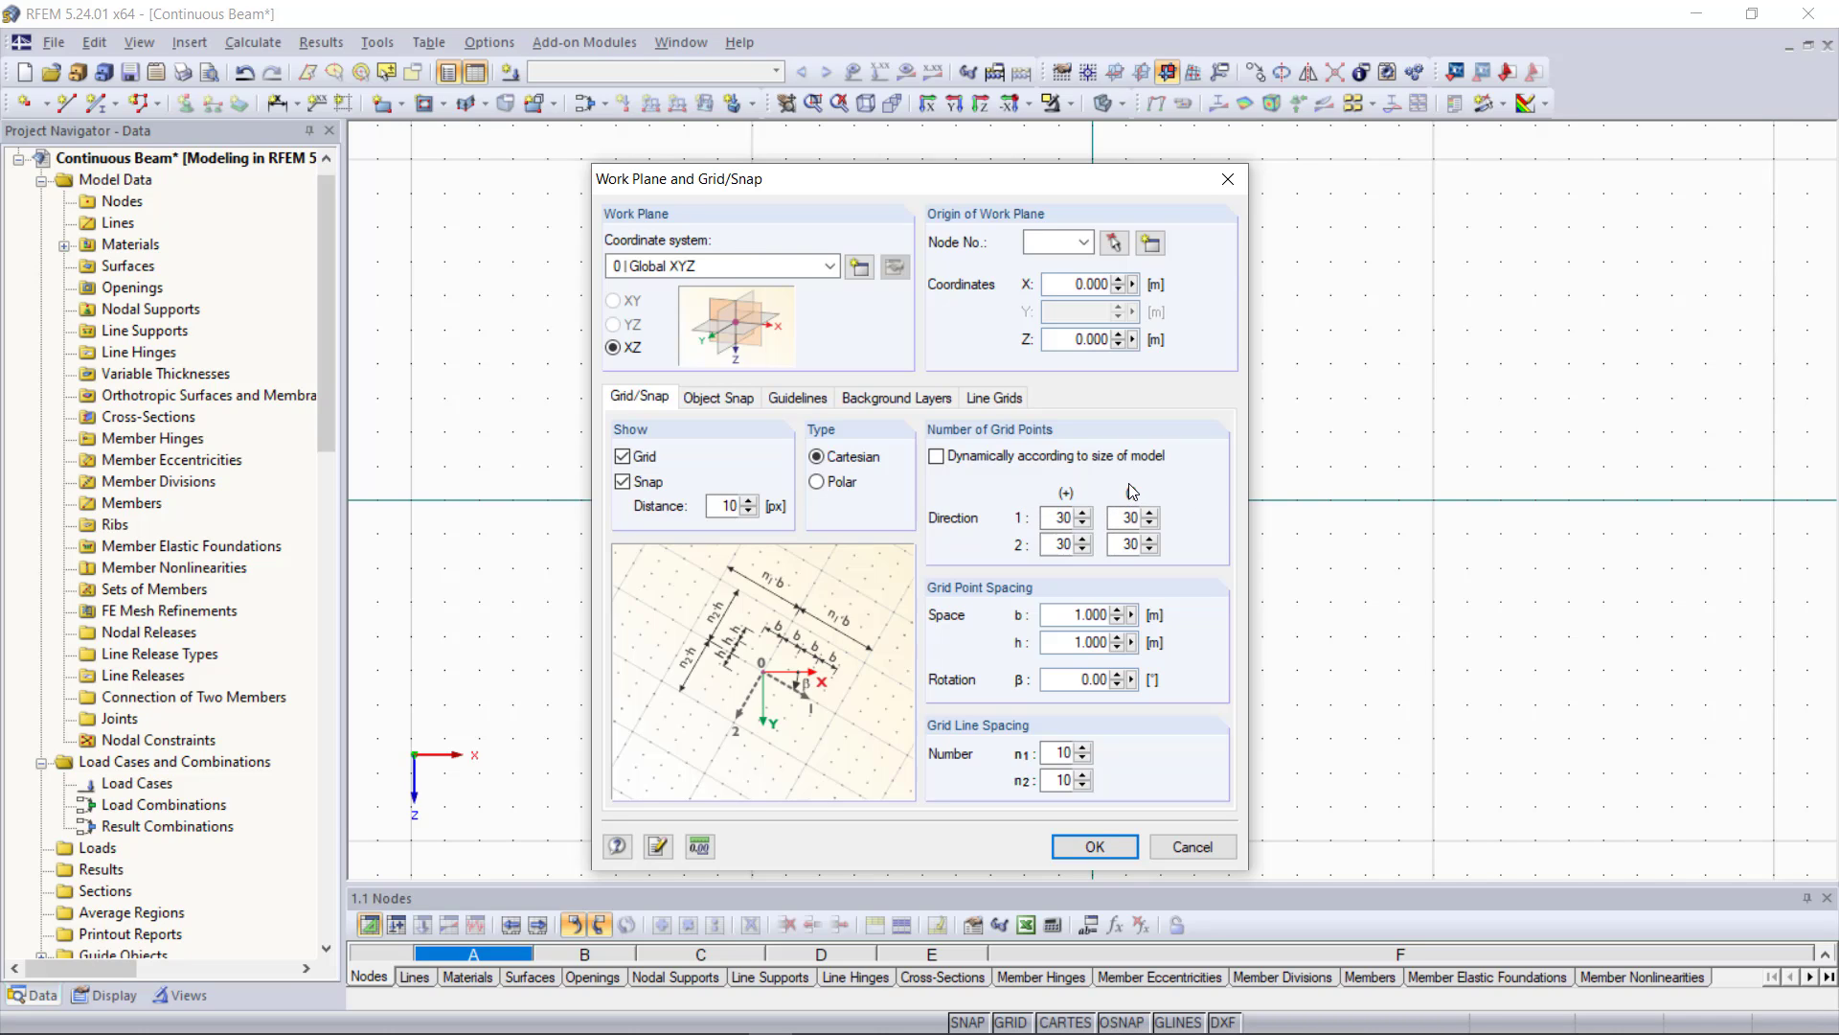
click(936, 457)
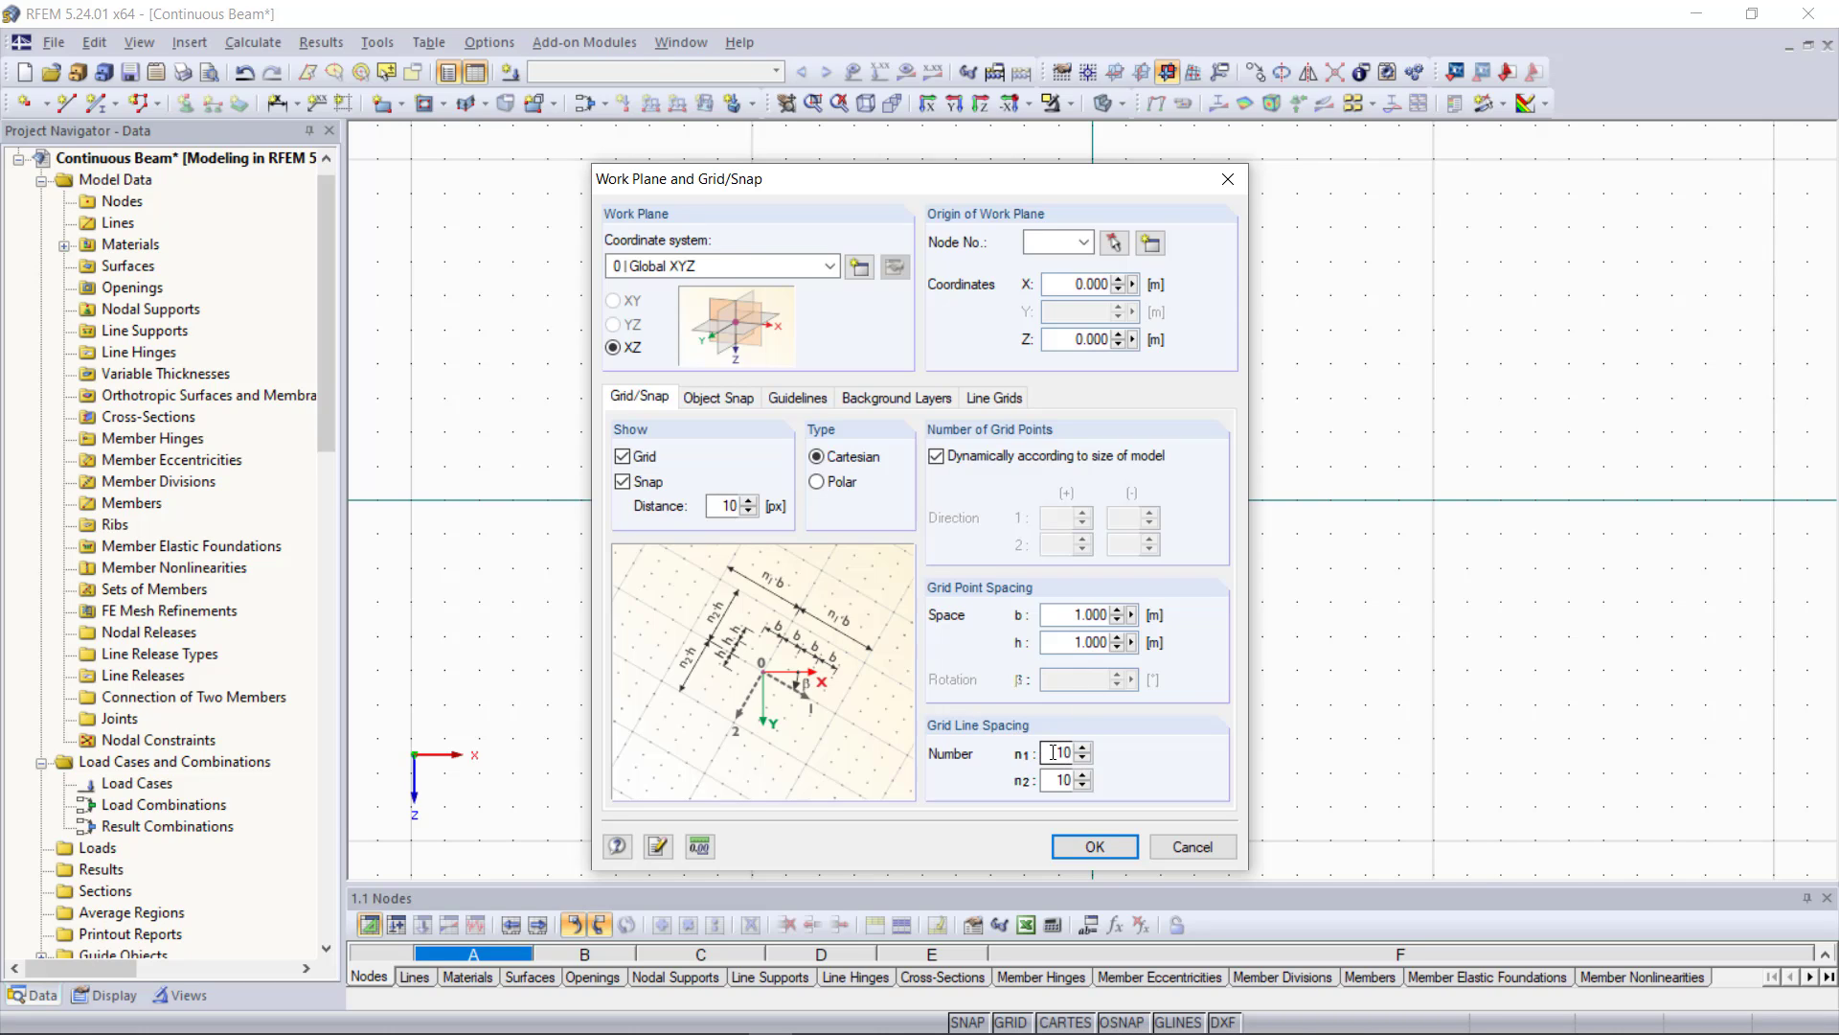
click(1093, 848)
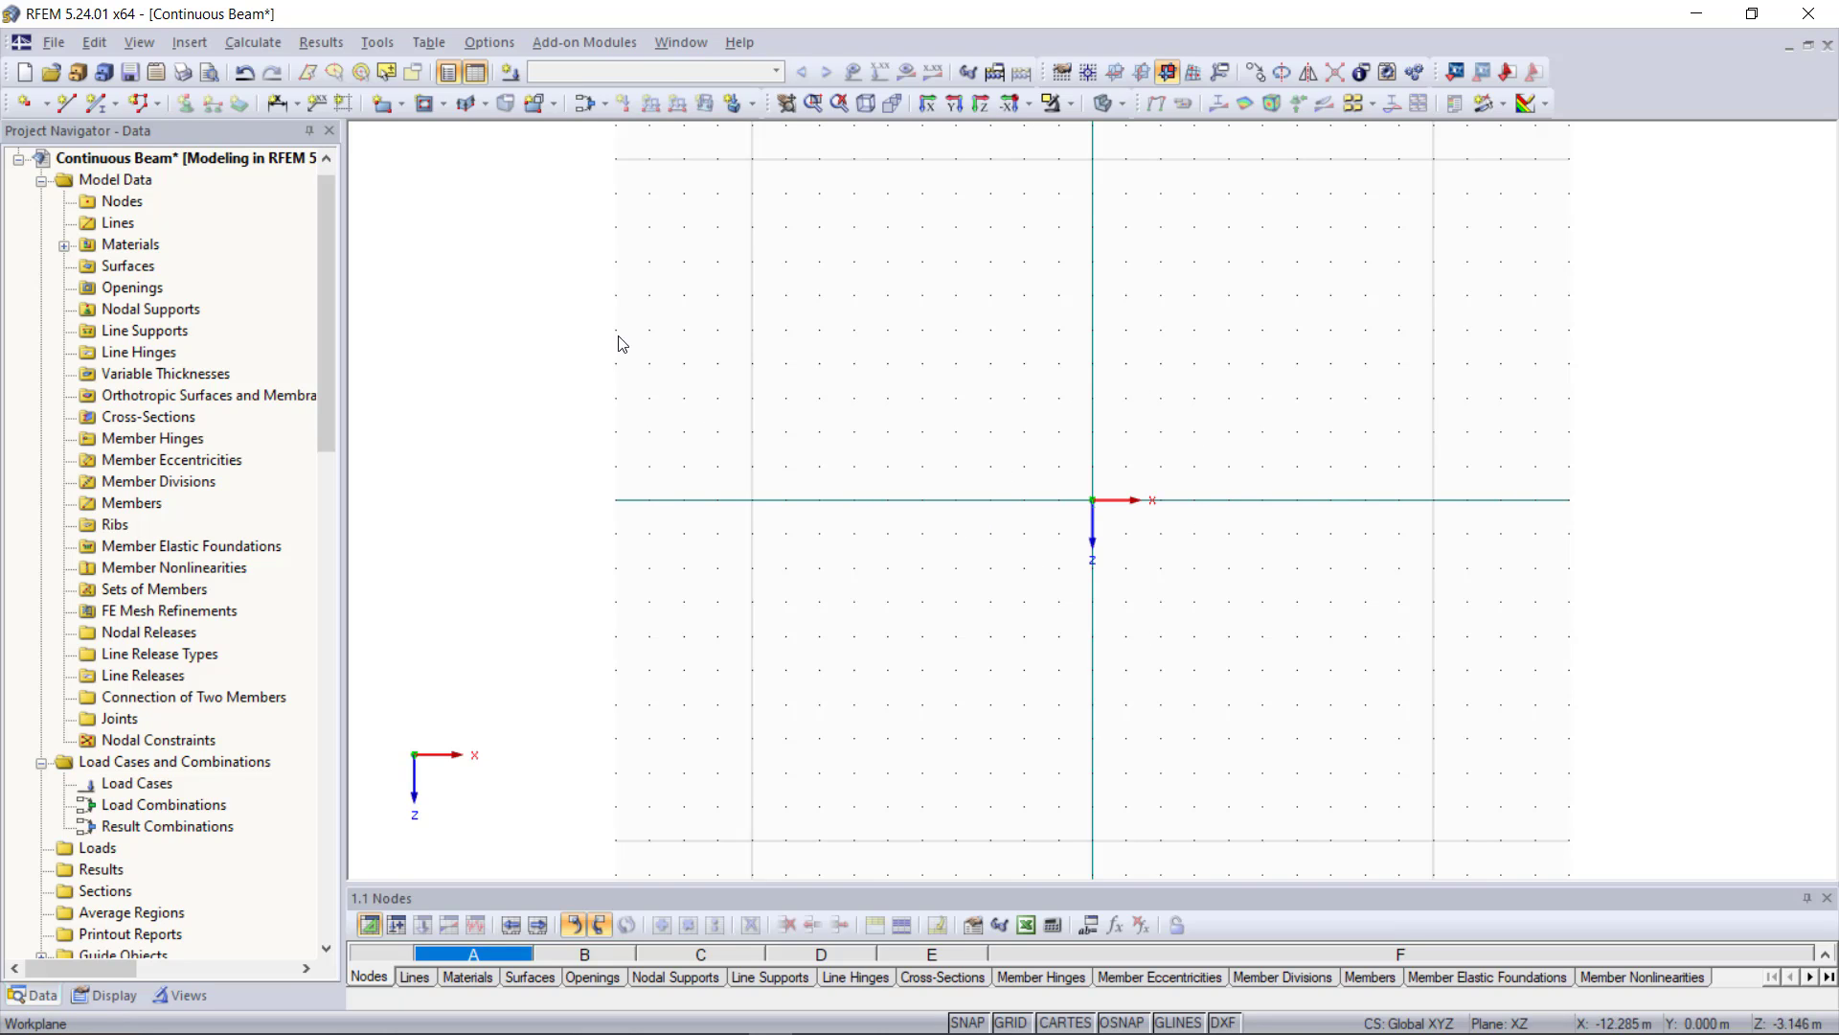
click(203, 42)
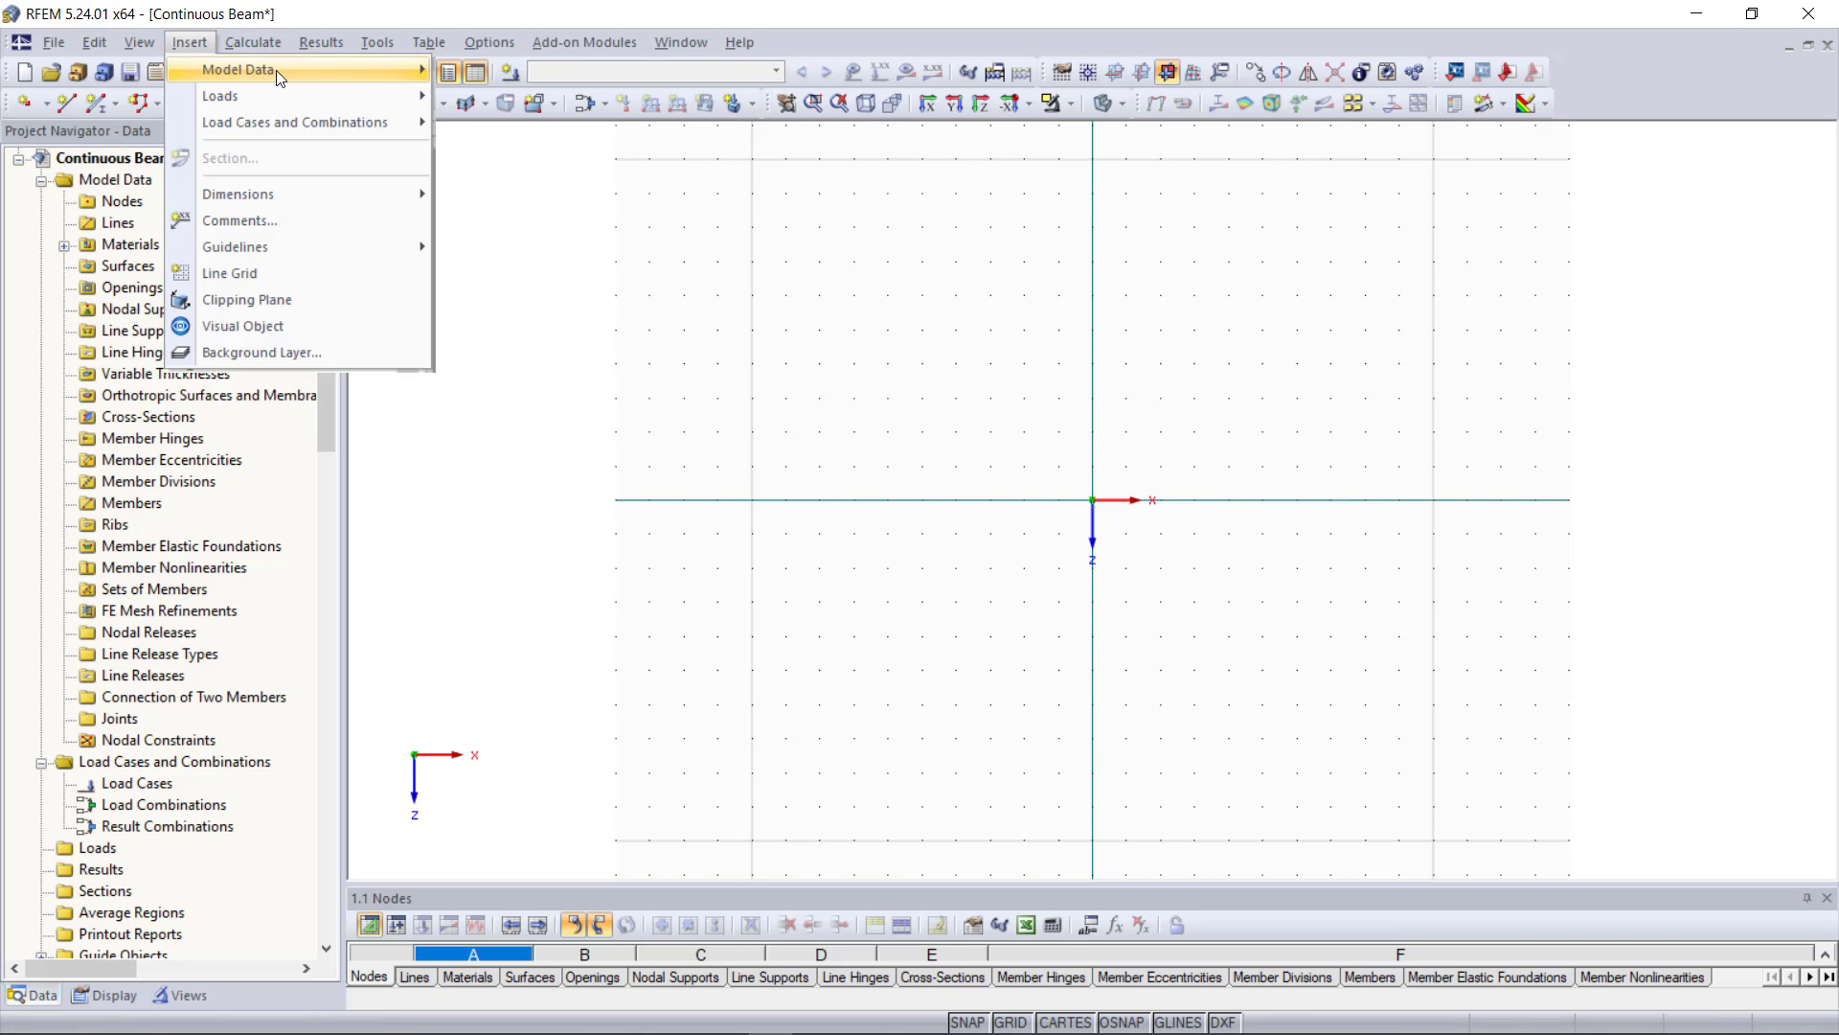
mouse_move(276, 71)
mouse_move(613, 71)
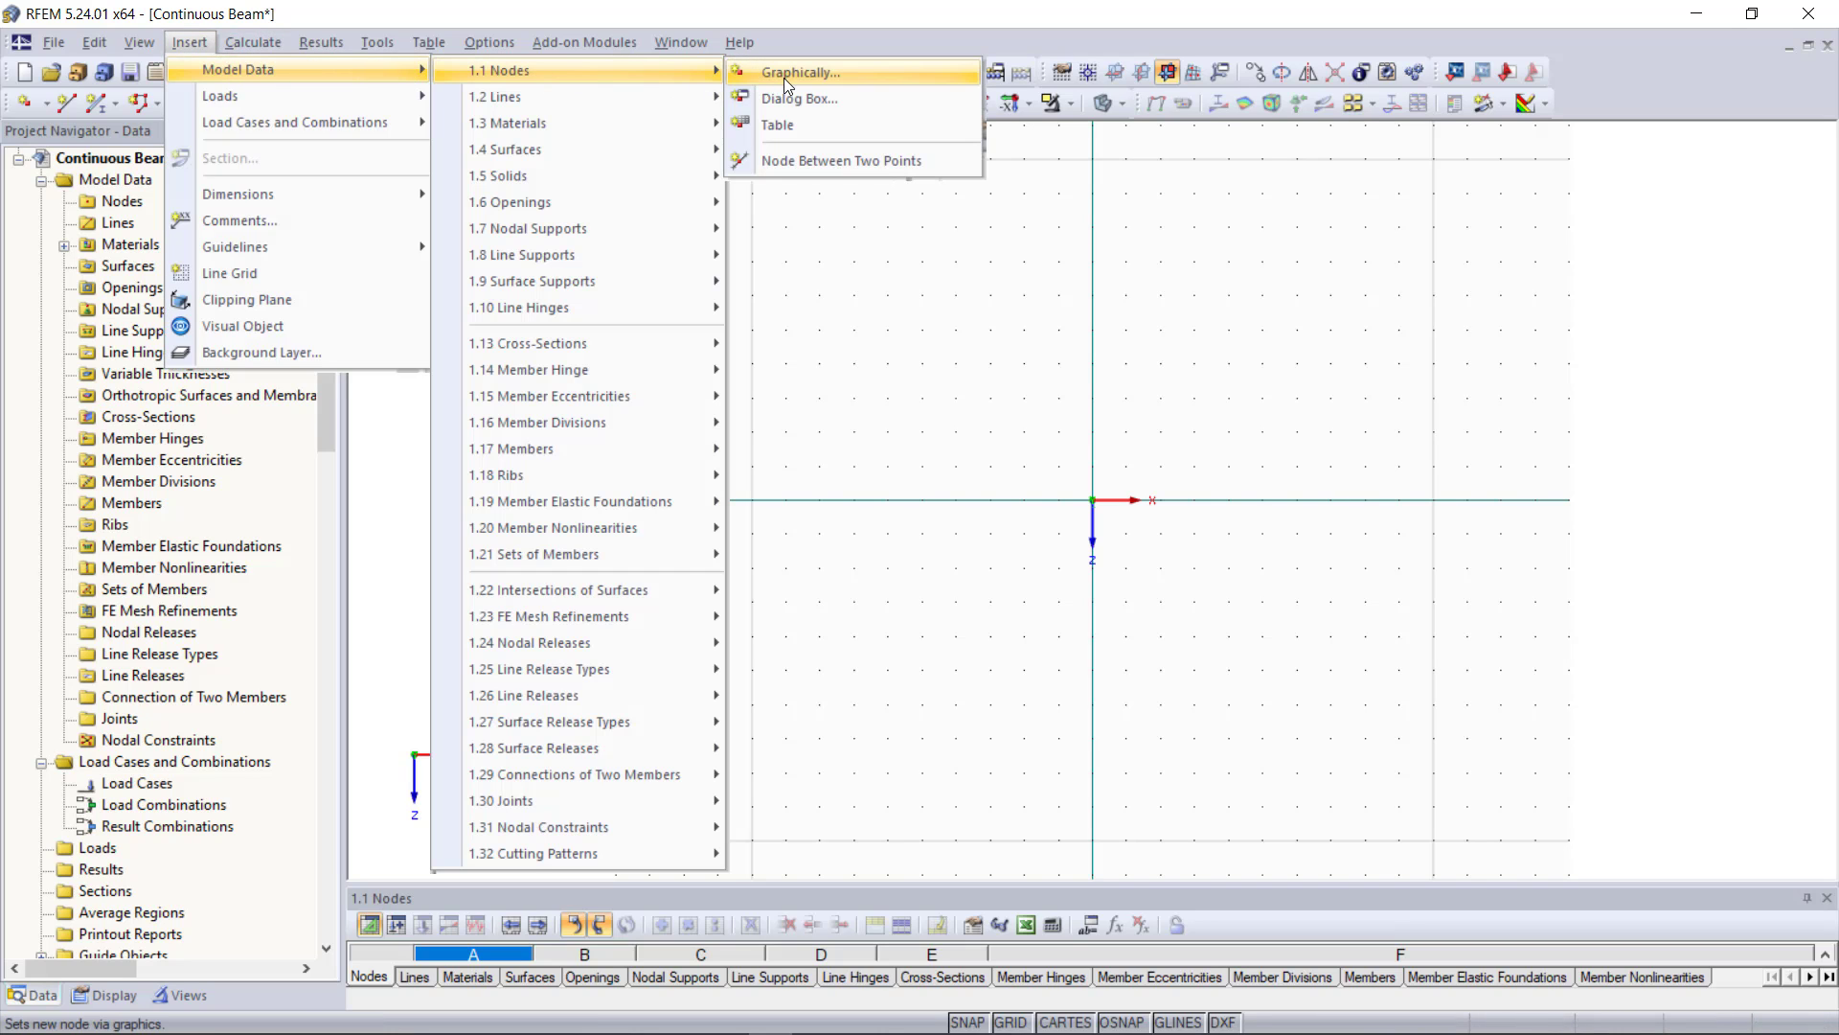
click(1087, 308)
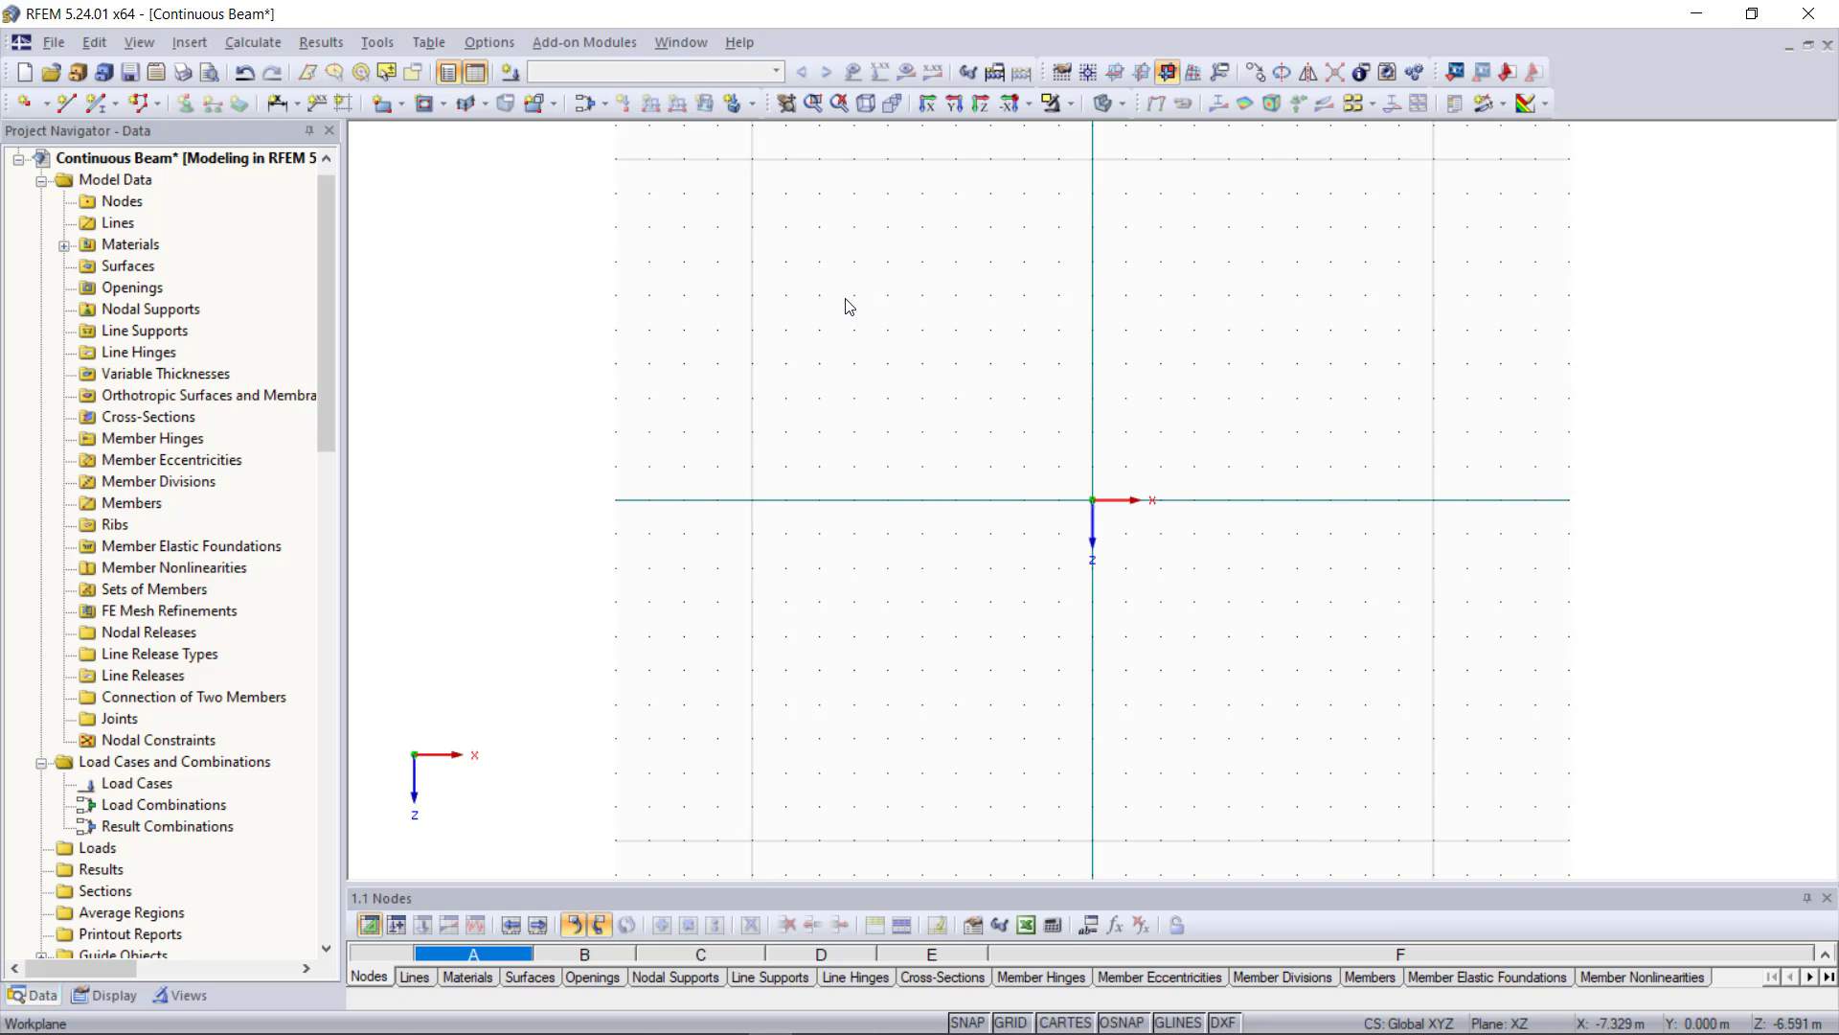
Define a new beam member with a massive rectangular cross-section, width b 100 mm and height h 200 mm
click(93, 104)
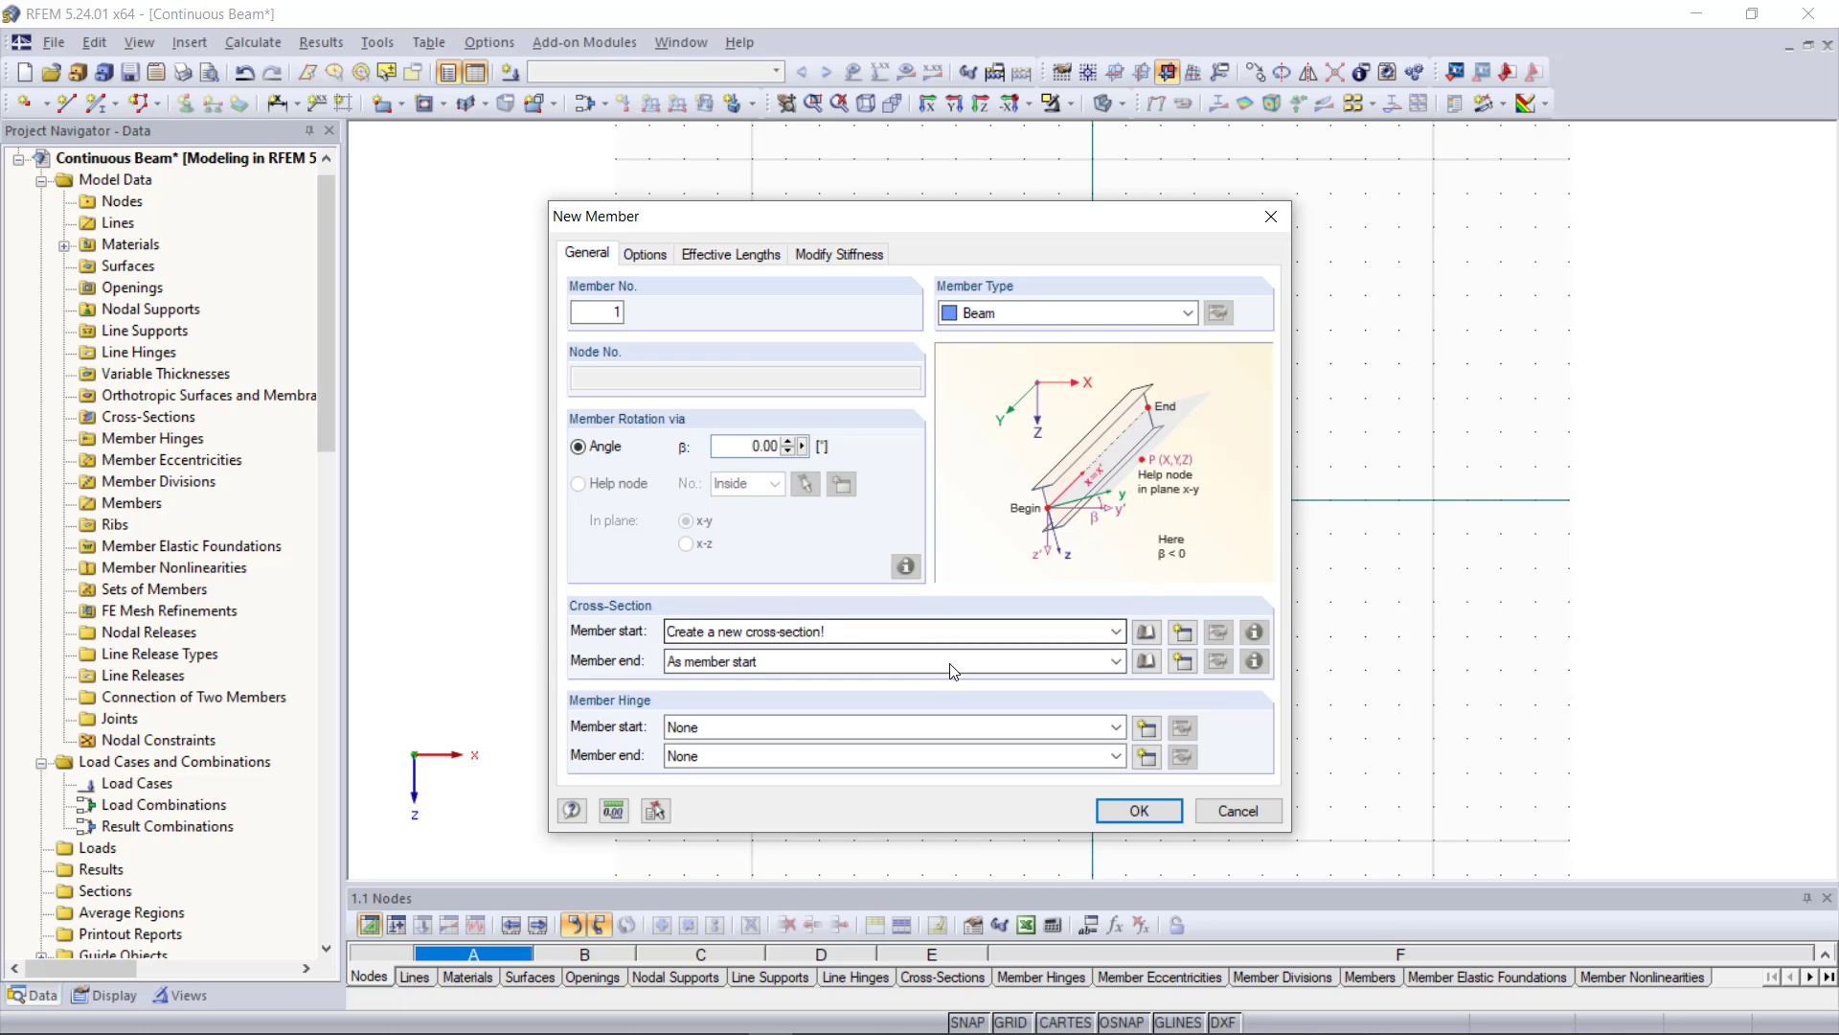
click(1147, 633)
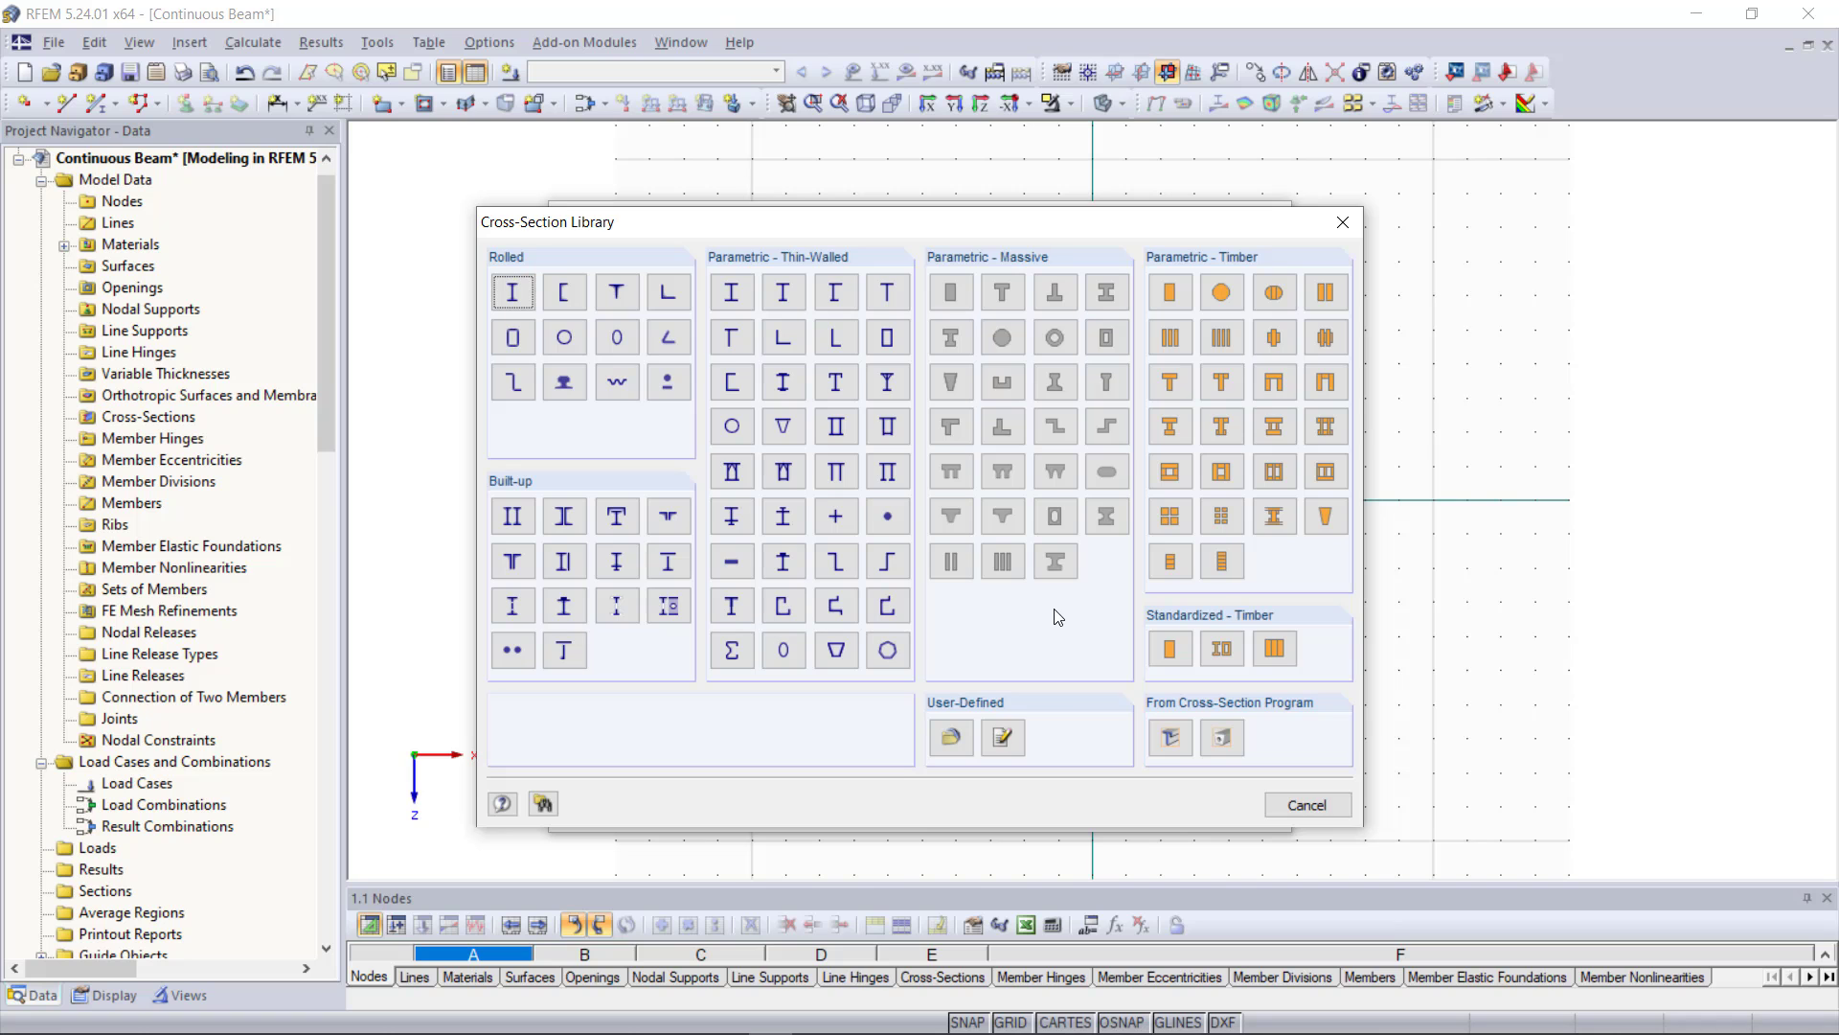
click(951, 293)
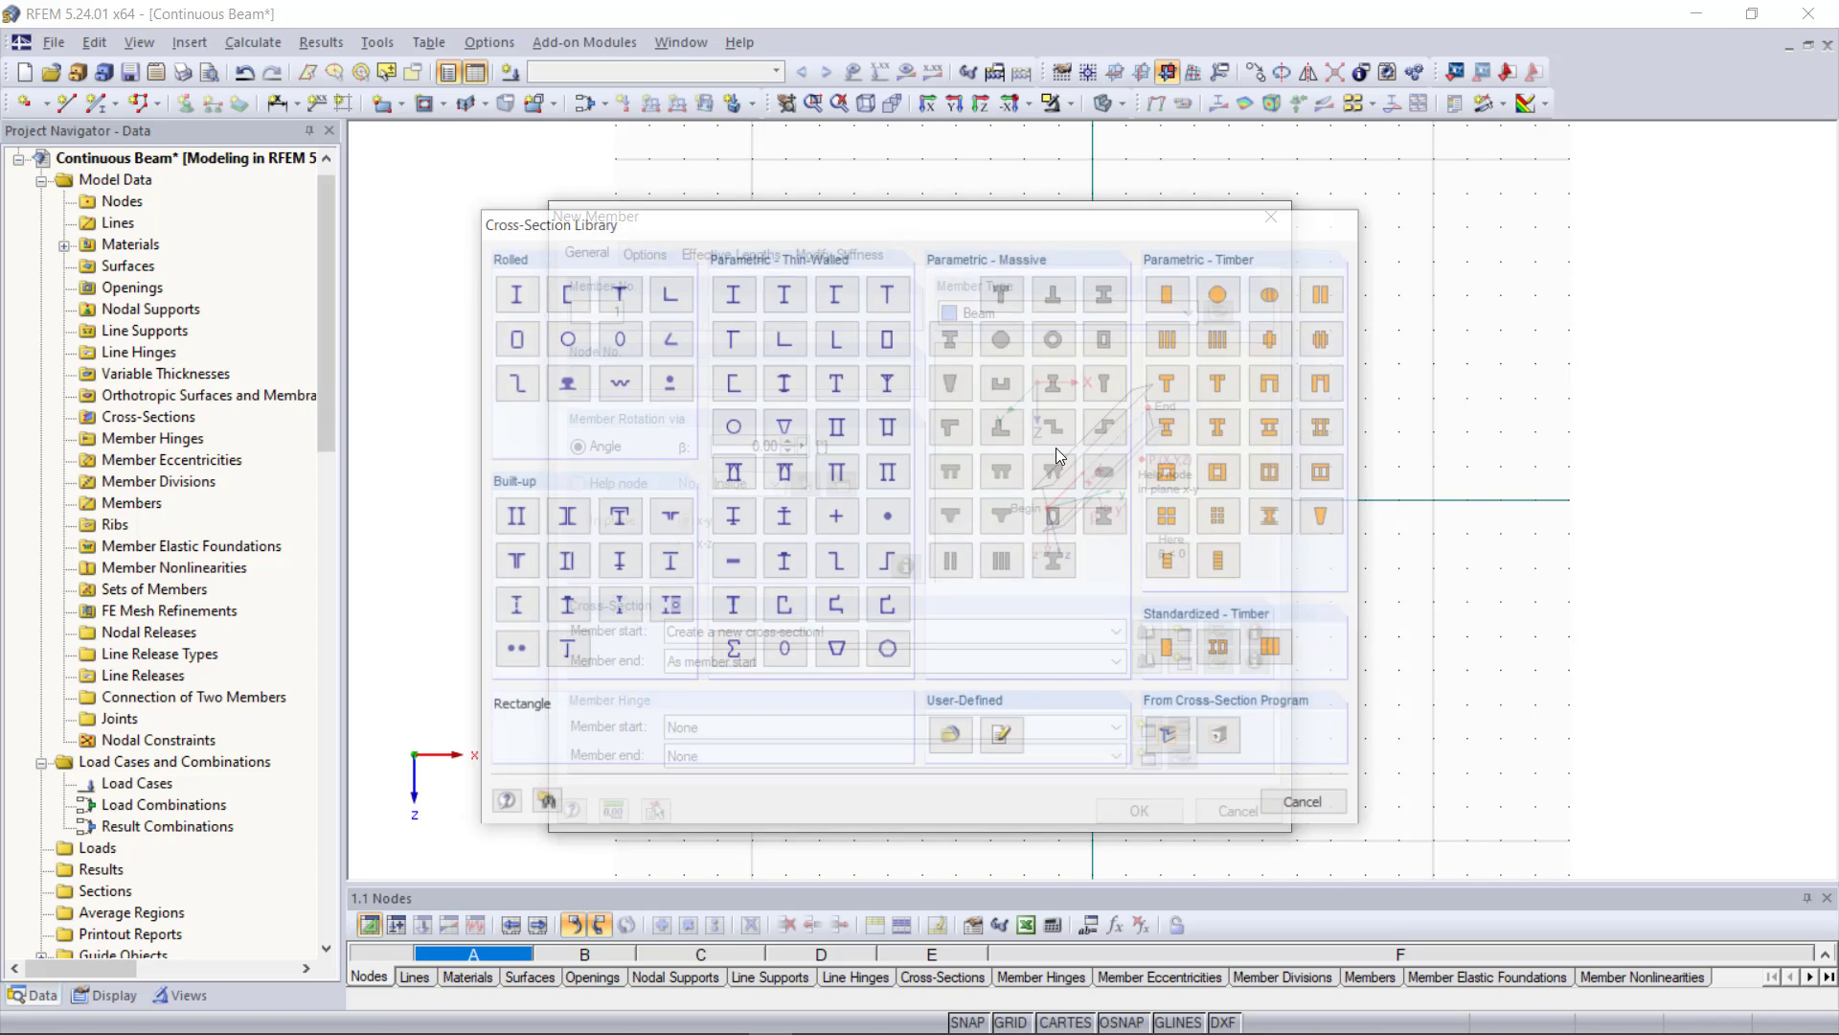
text(100)
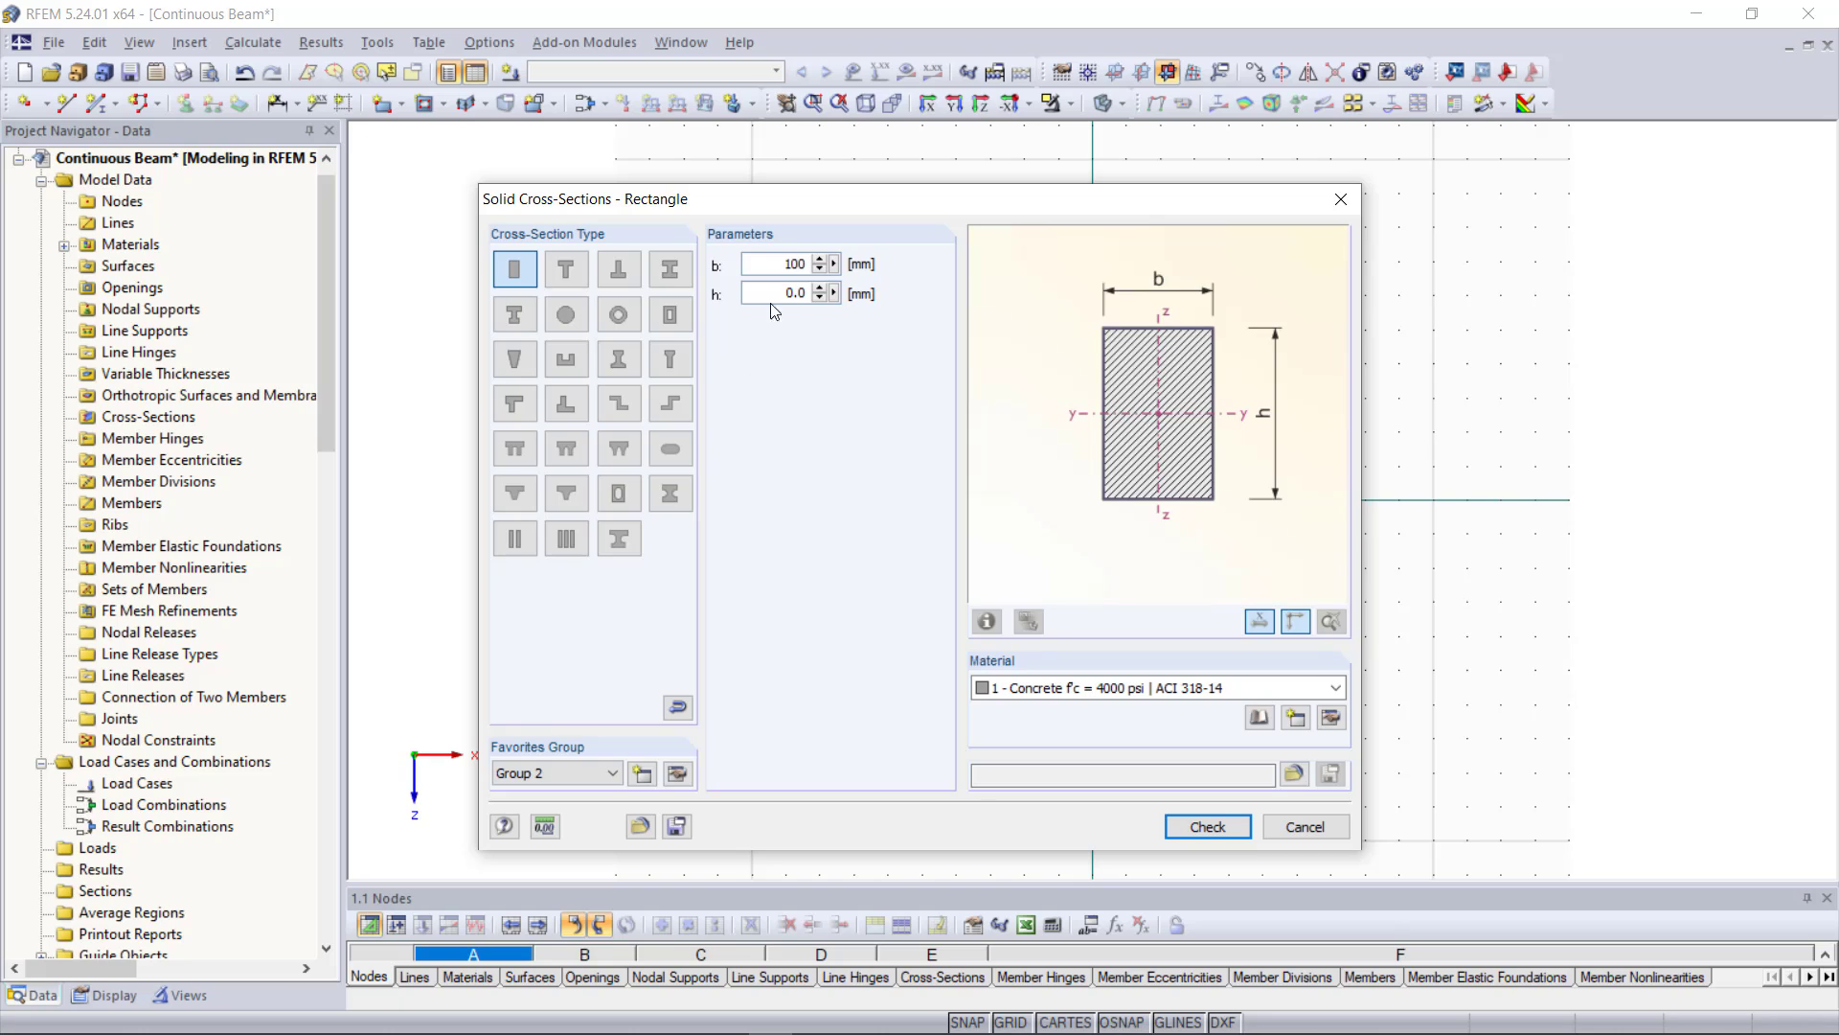
key(Tab)
text(200)
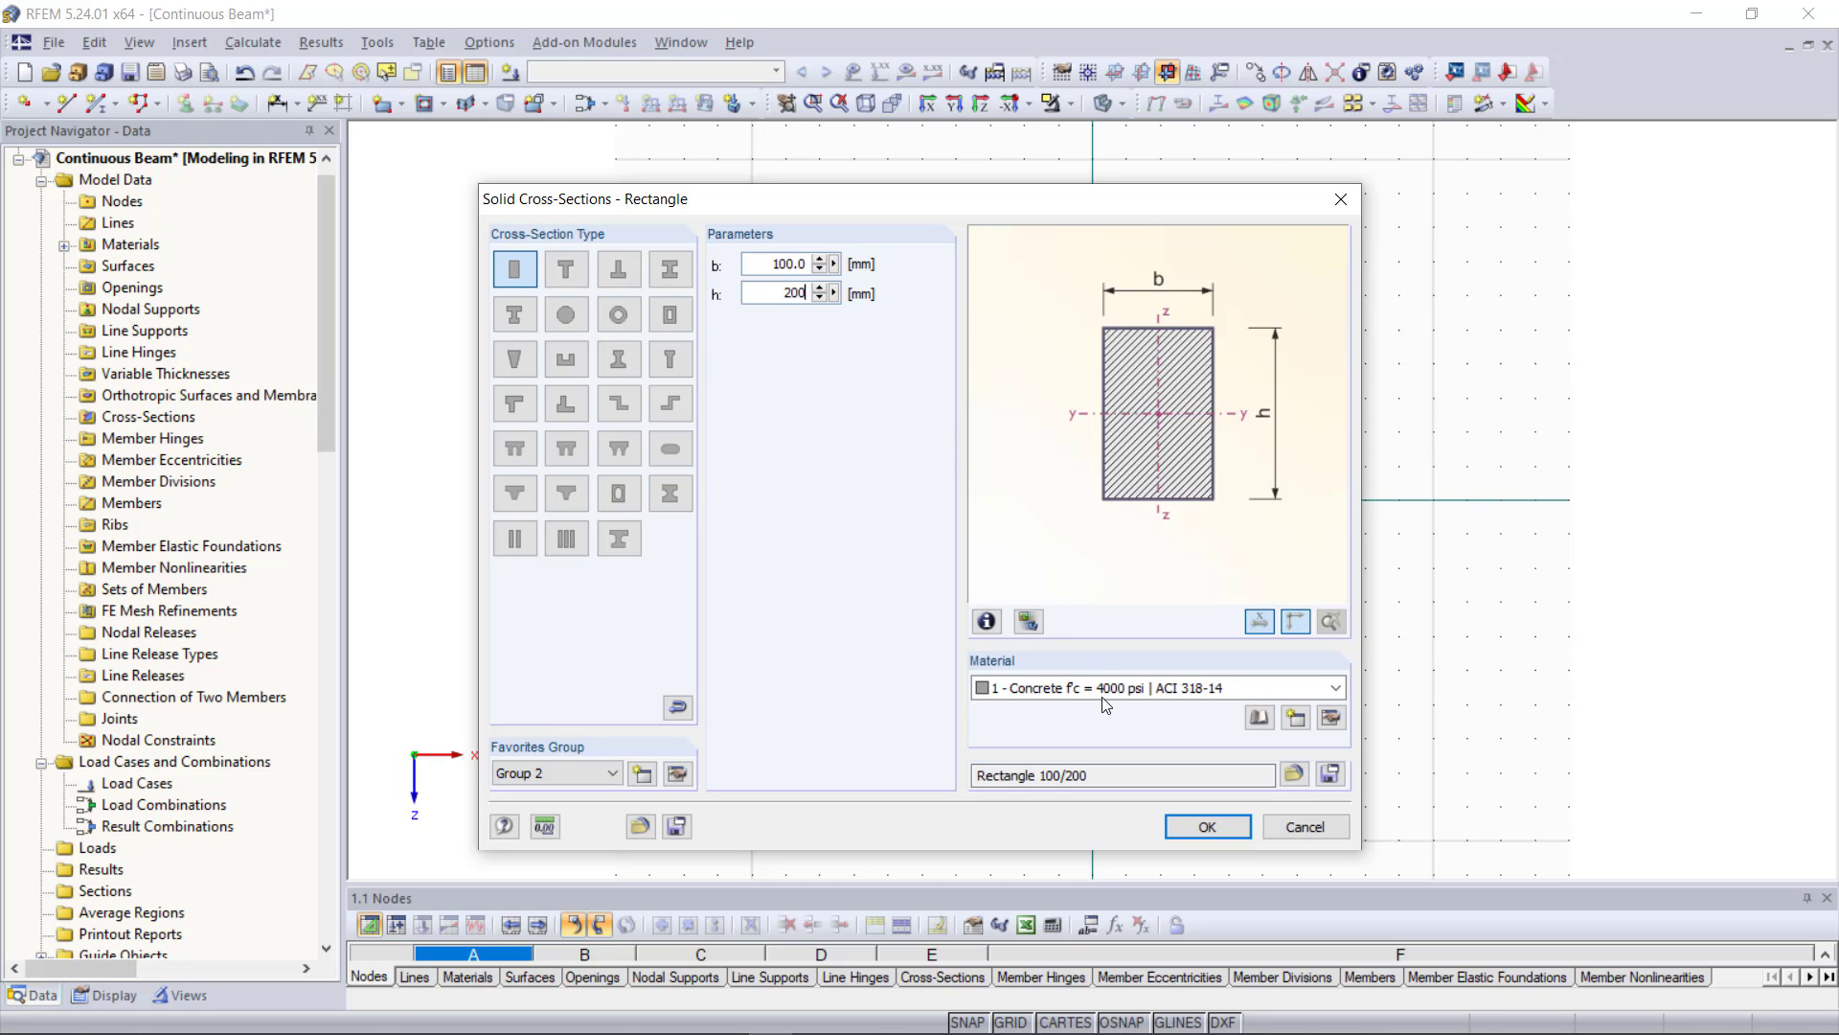
Create "Material 1" with modulus of elasticity 2300 kN/cm² and Poisson's ratio 0.2, and use it for the rectangular cross-section
click(1102, 698)
click(1106, 702)
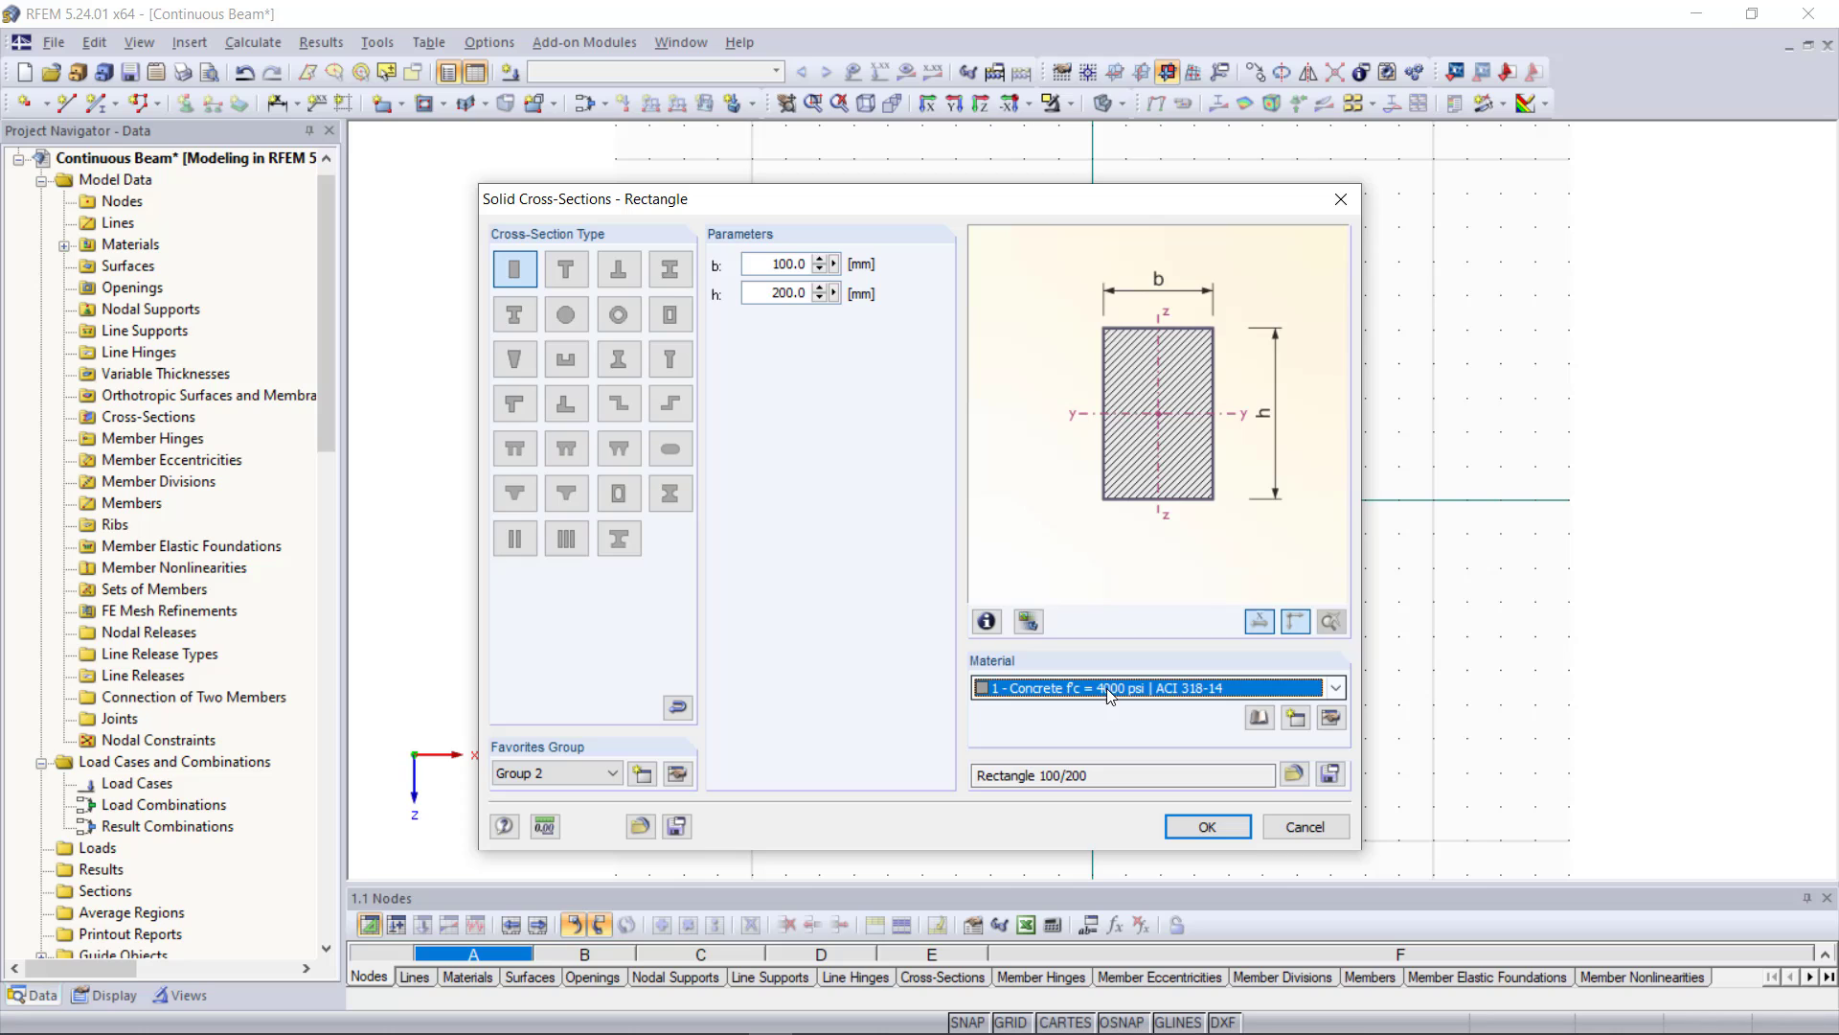
click(1293, 718)
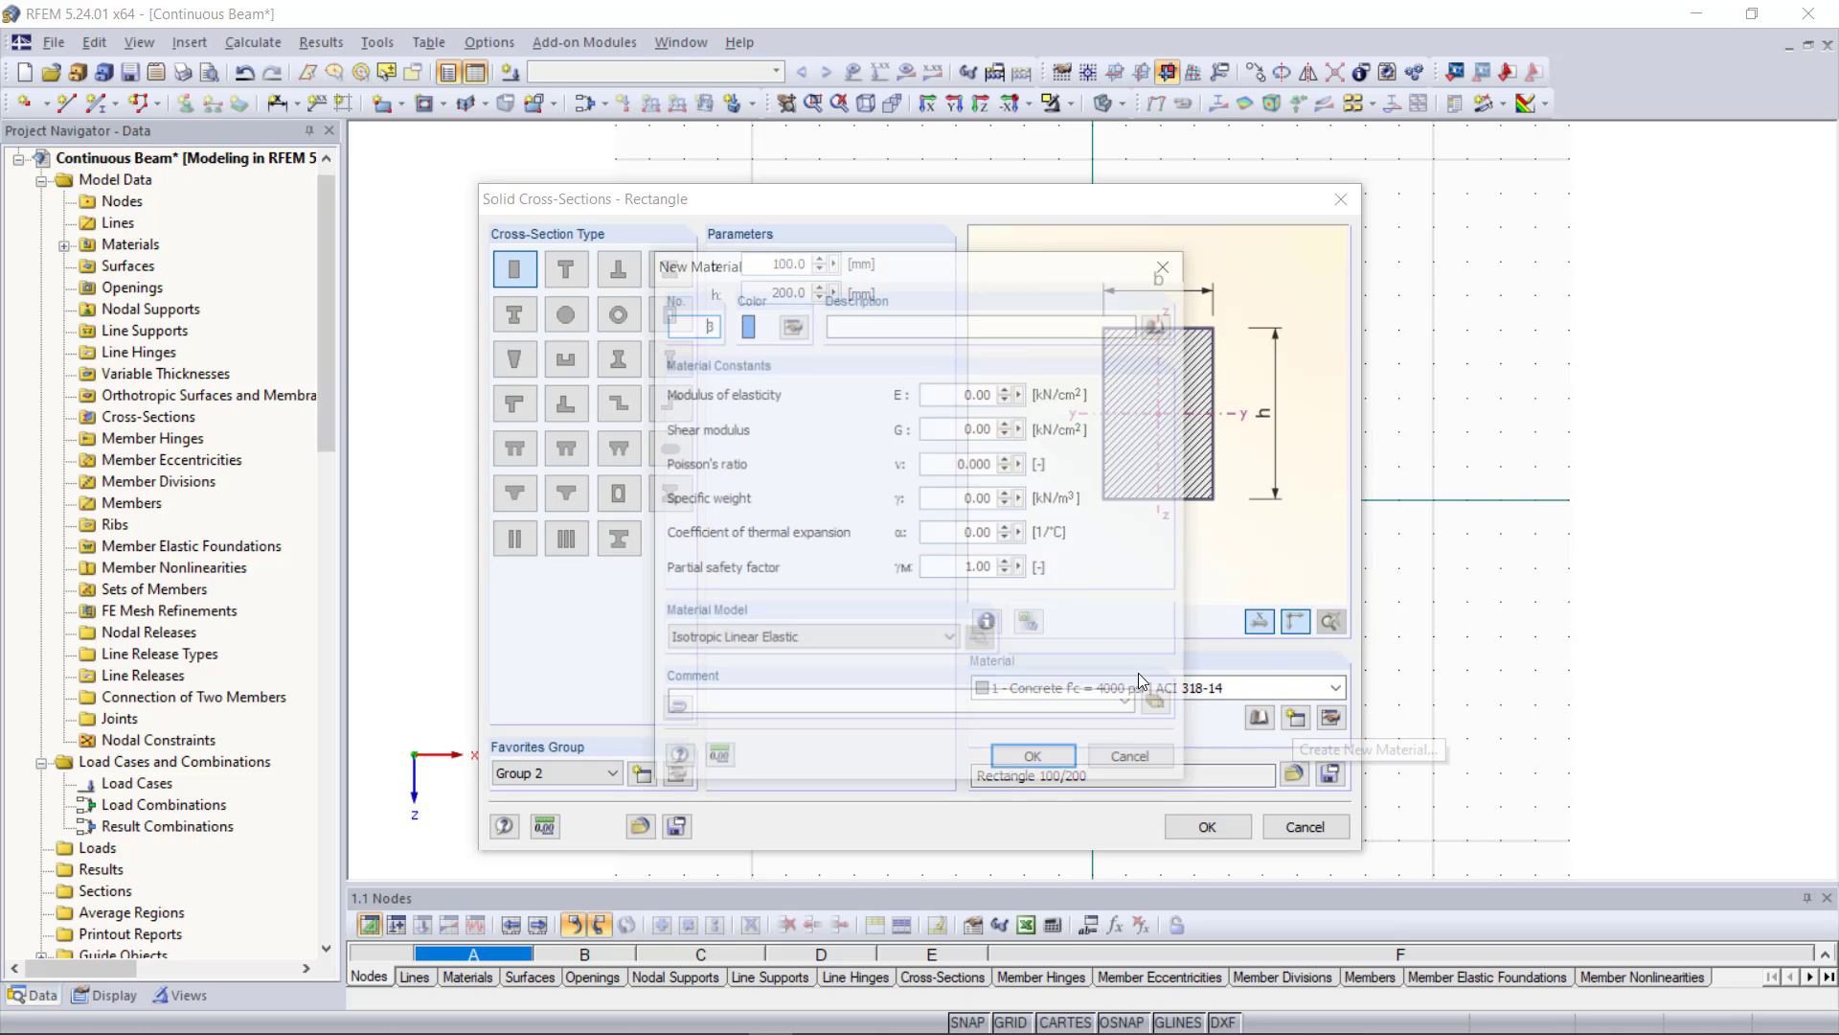
click(945, 331)
text(Mate)
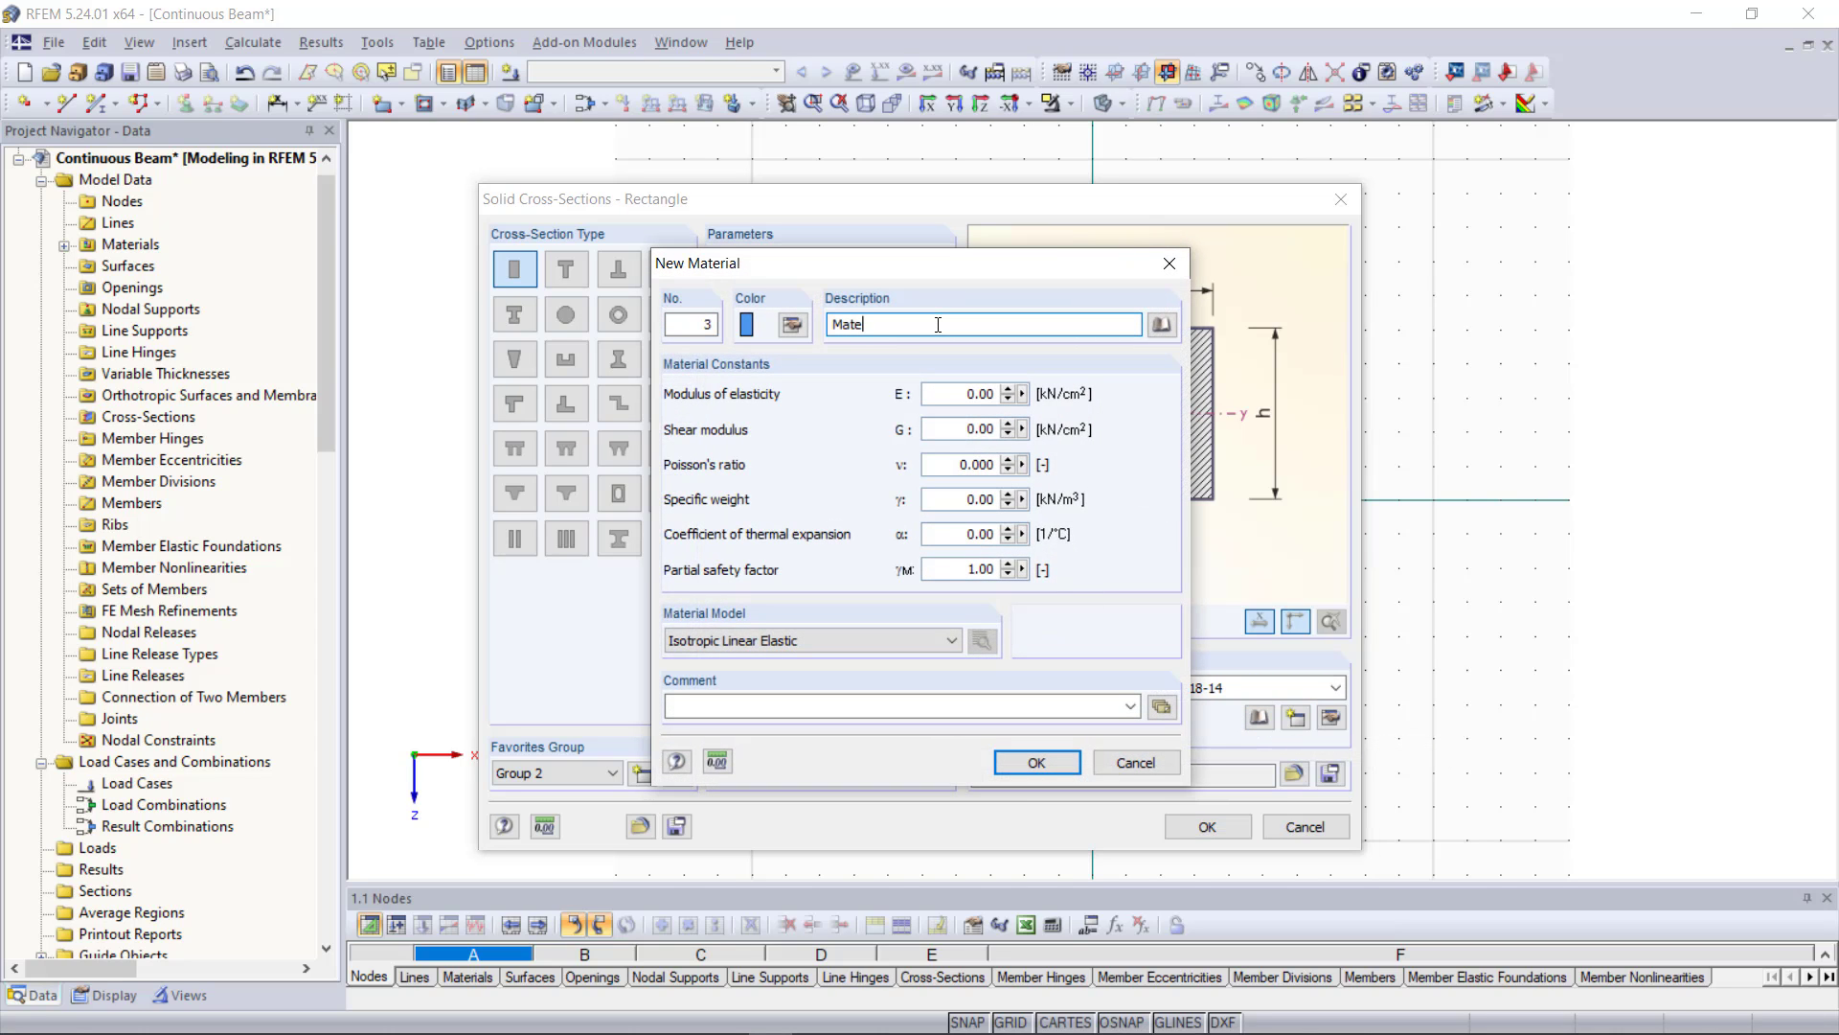
text(rial 1)
click(968, 394)
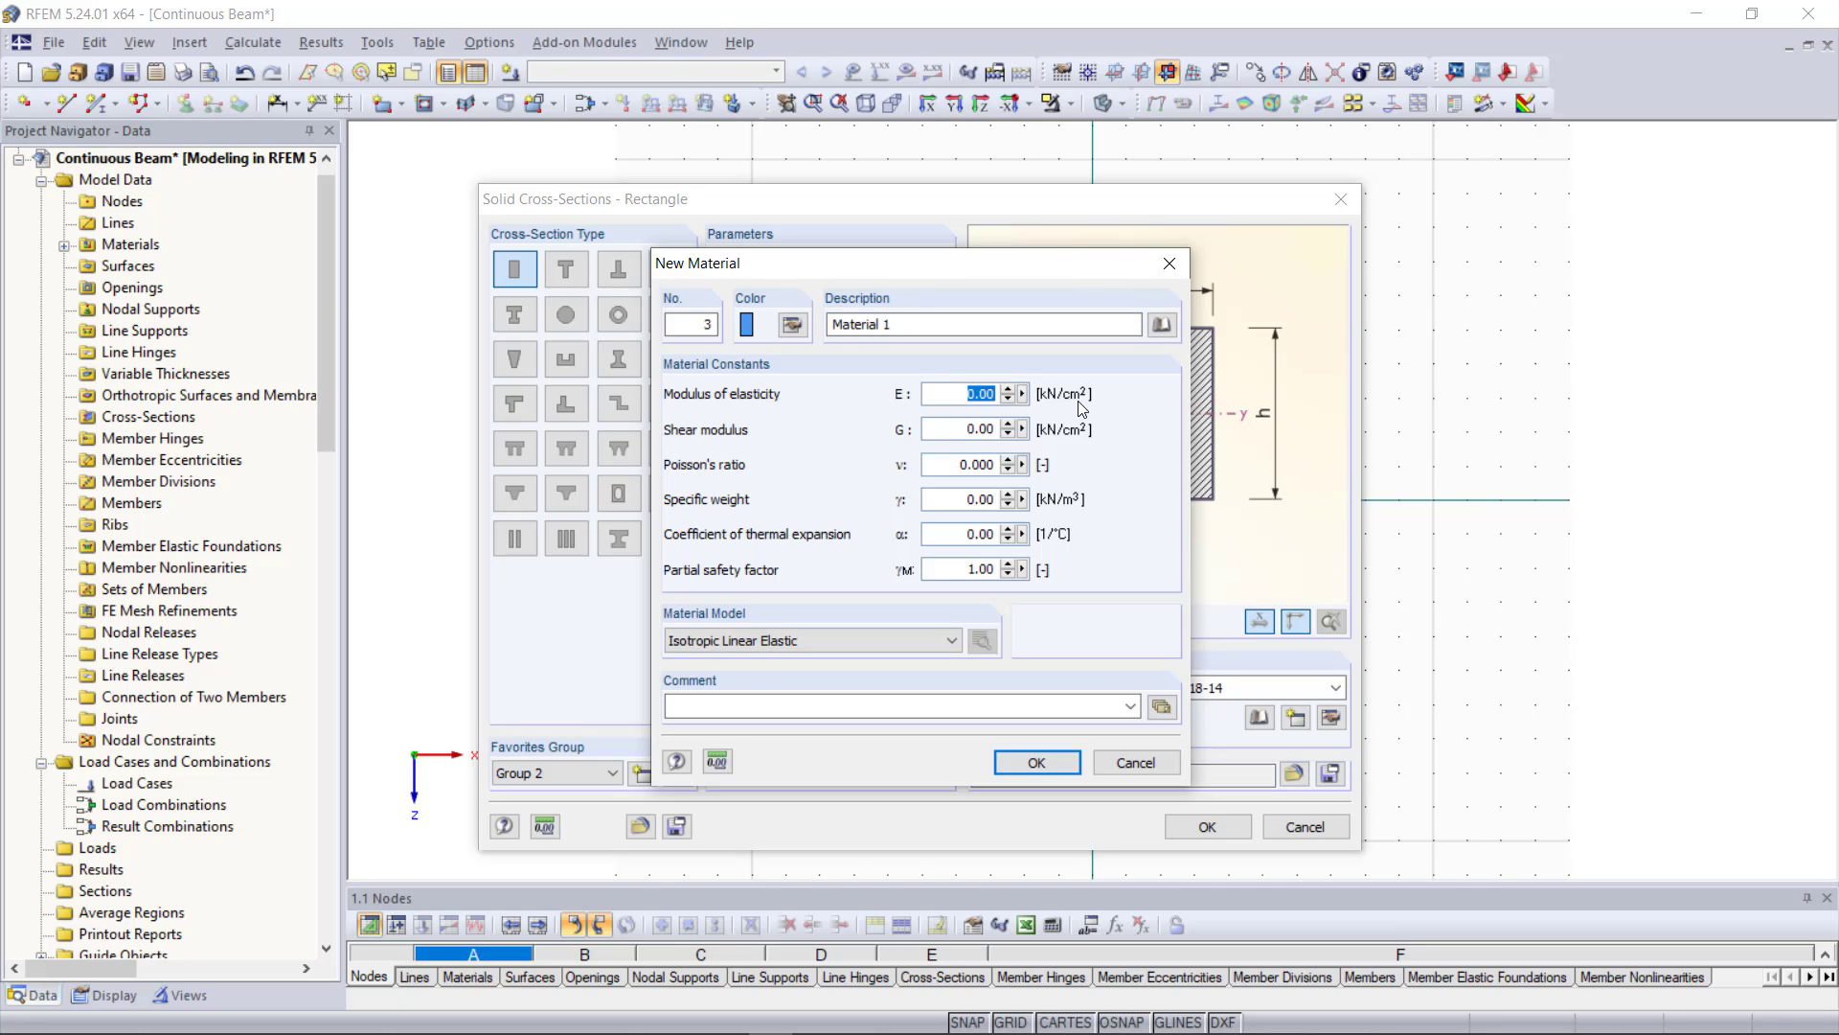
text(2300)
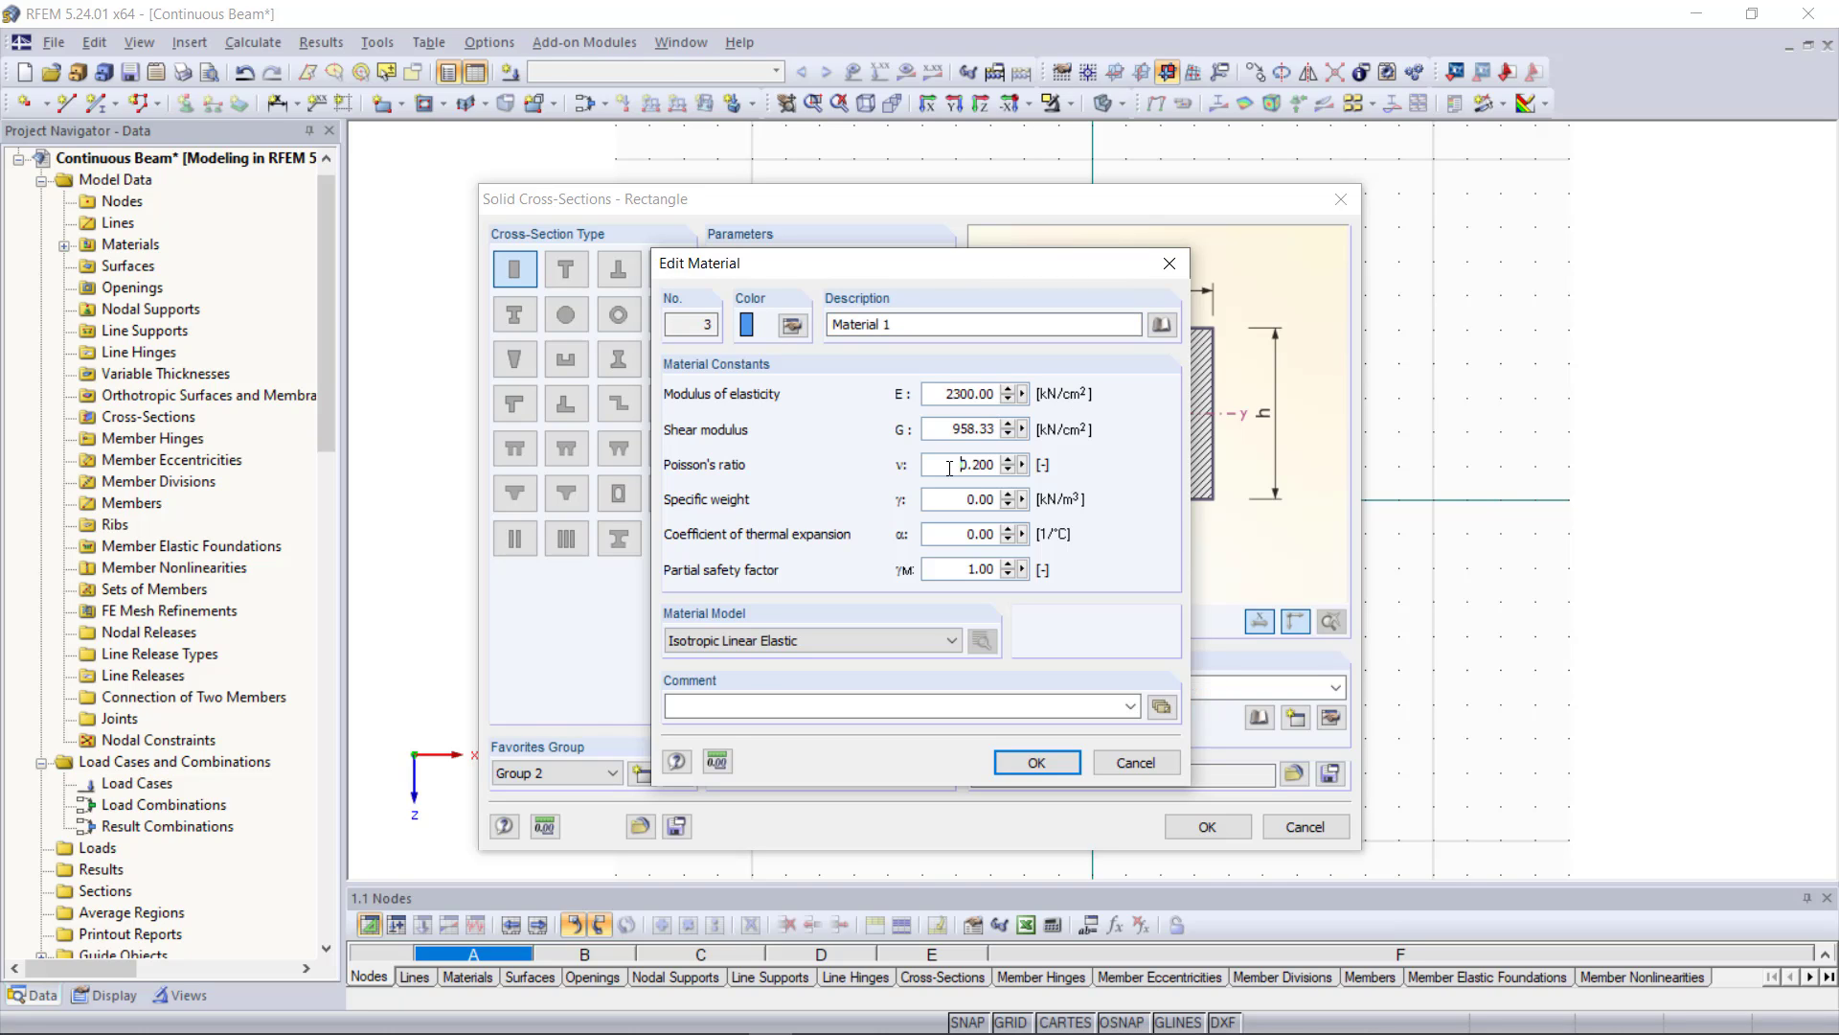
drag(958, 464, 1056, 483)
text(0,2)
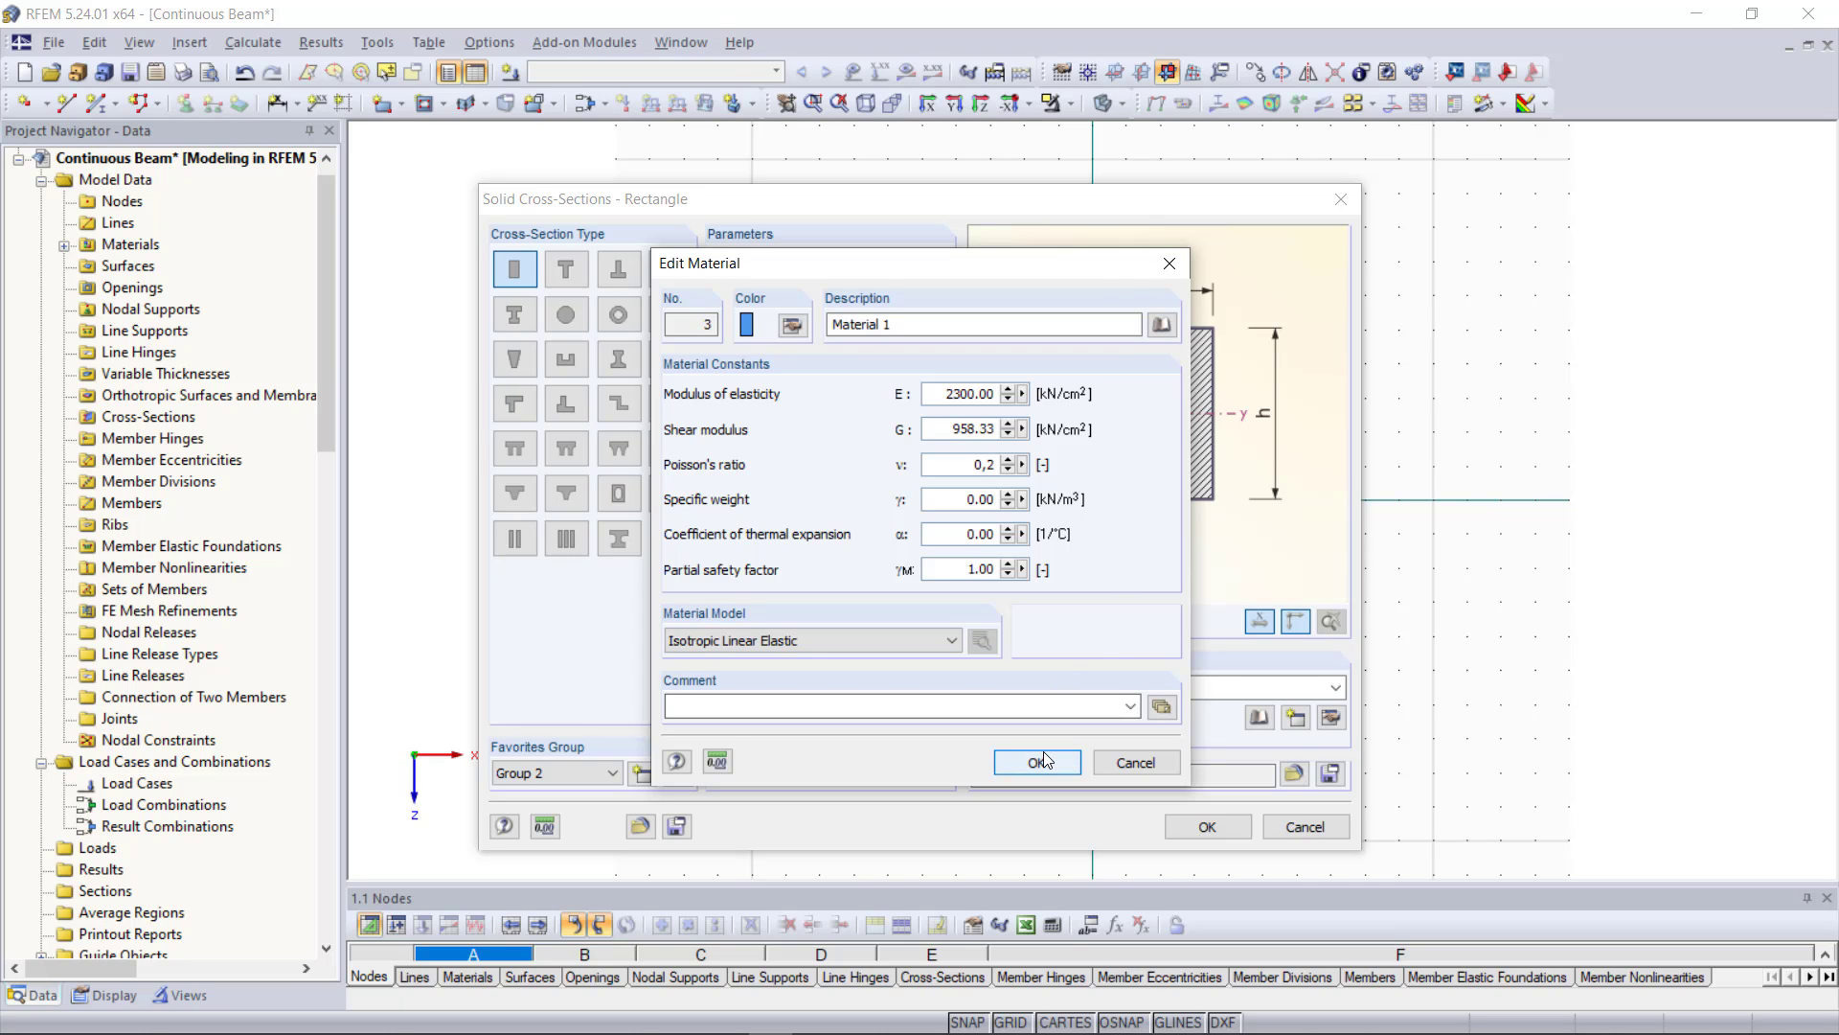
click(1042, 761)
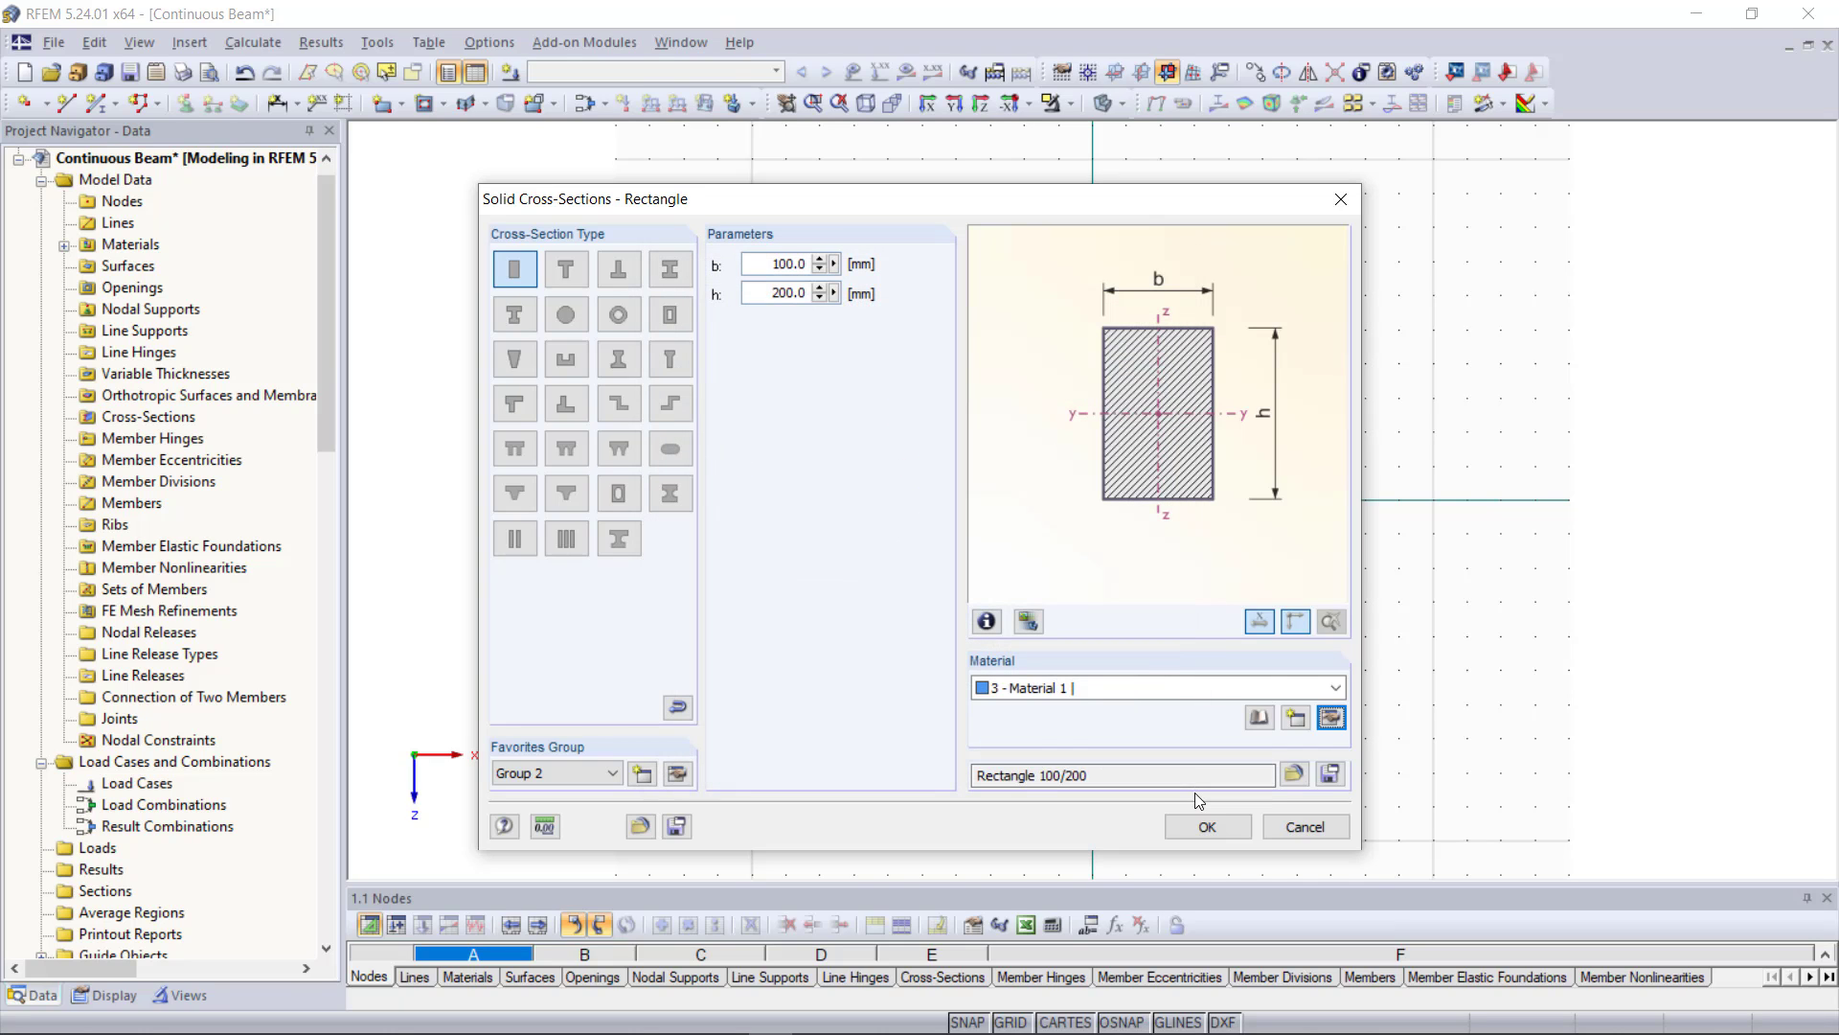
click(1199, 822)
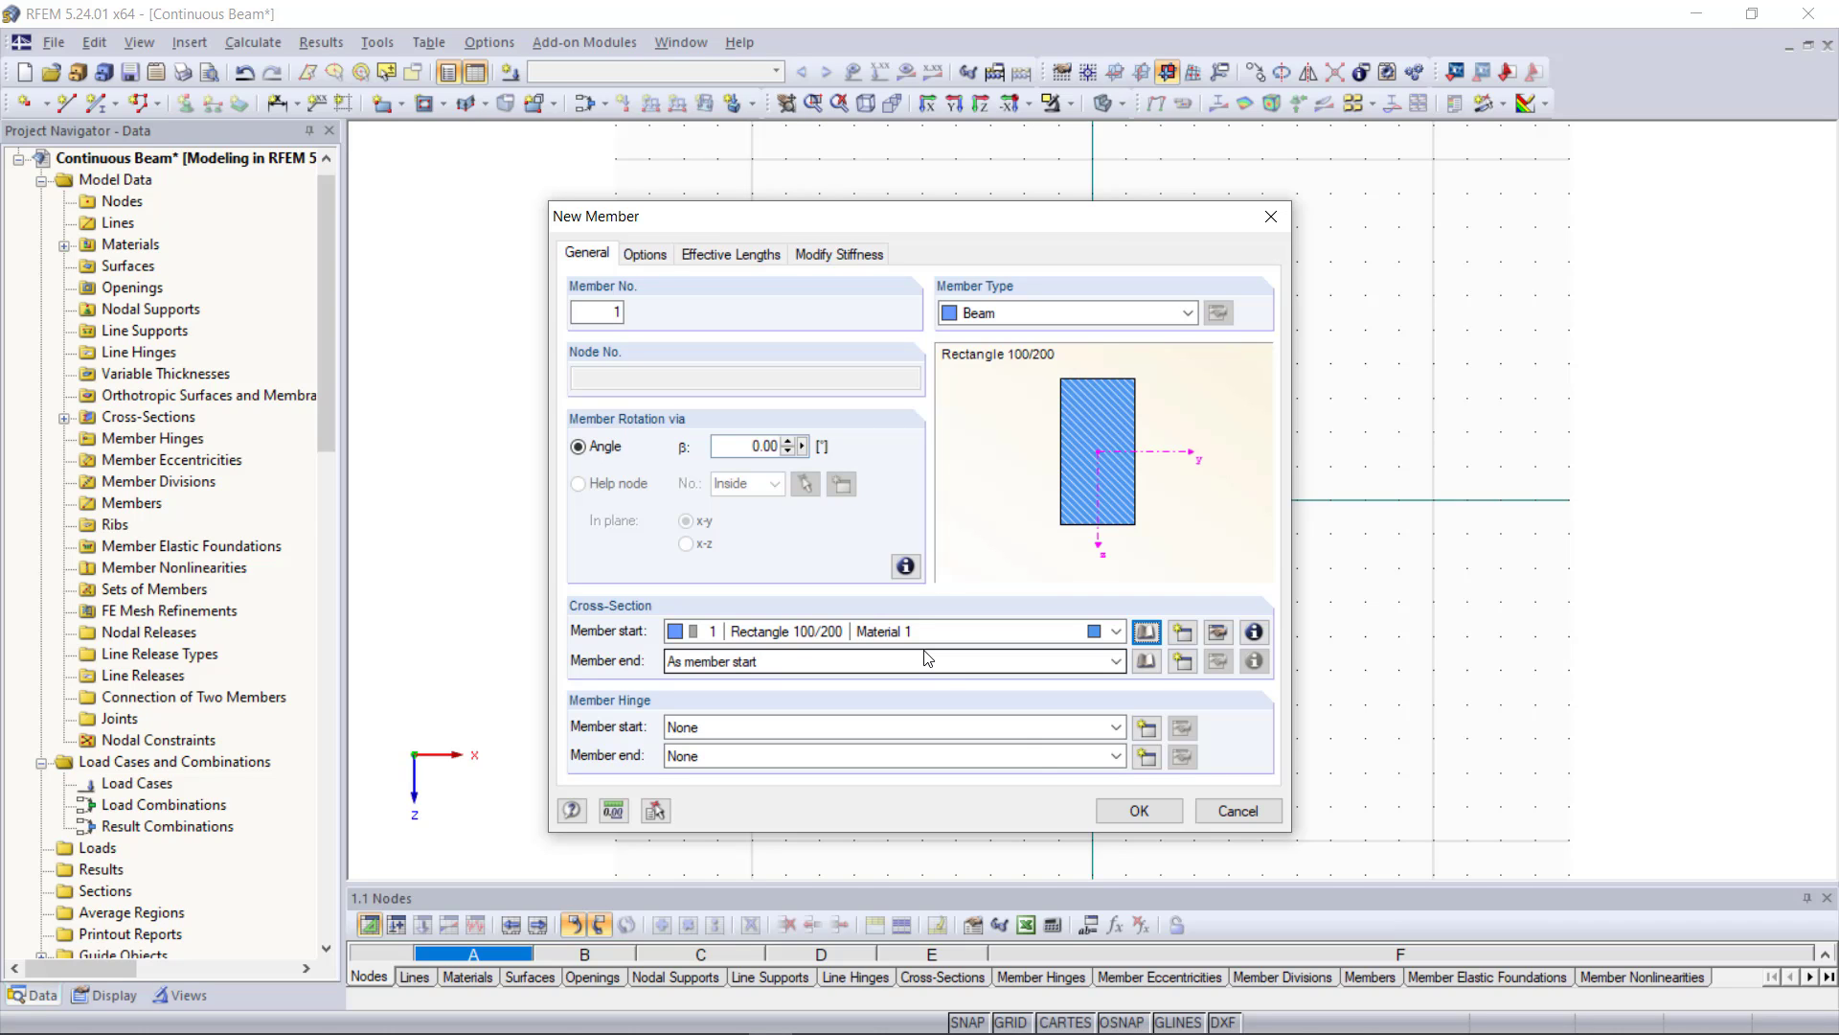
Draw two consecutive 3 m beam members along the X axis, from the origin to X 3 m and on to X 6 m
click(1139, 810)
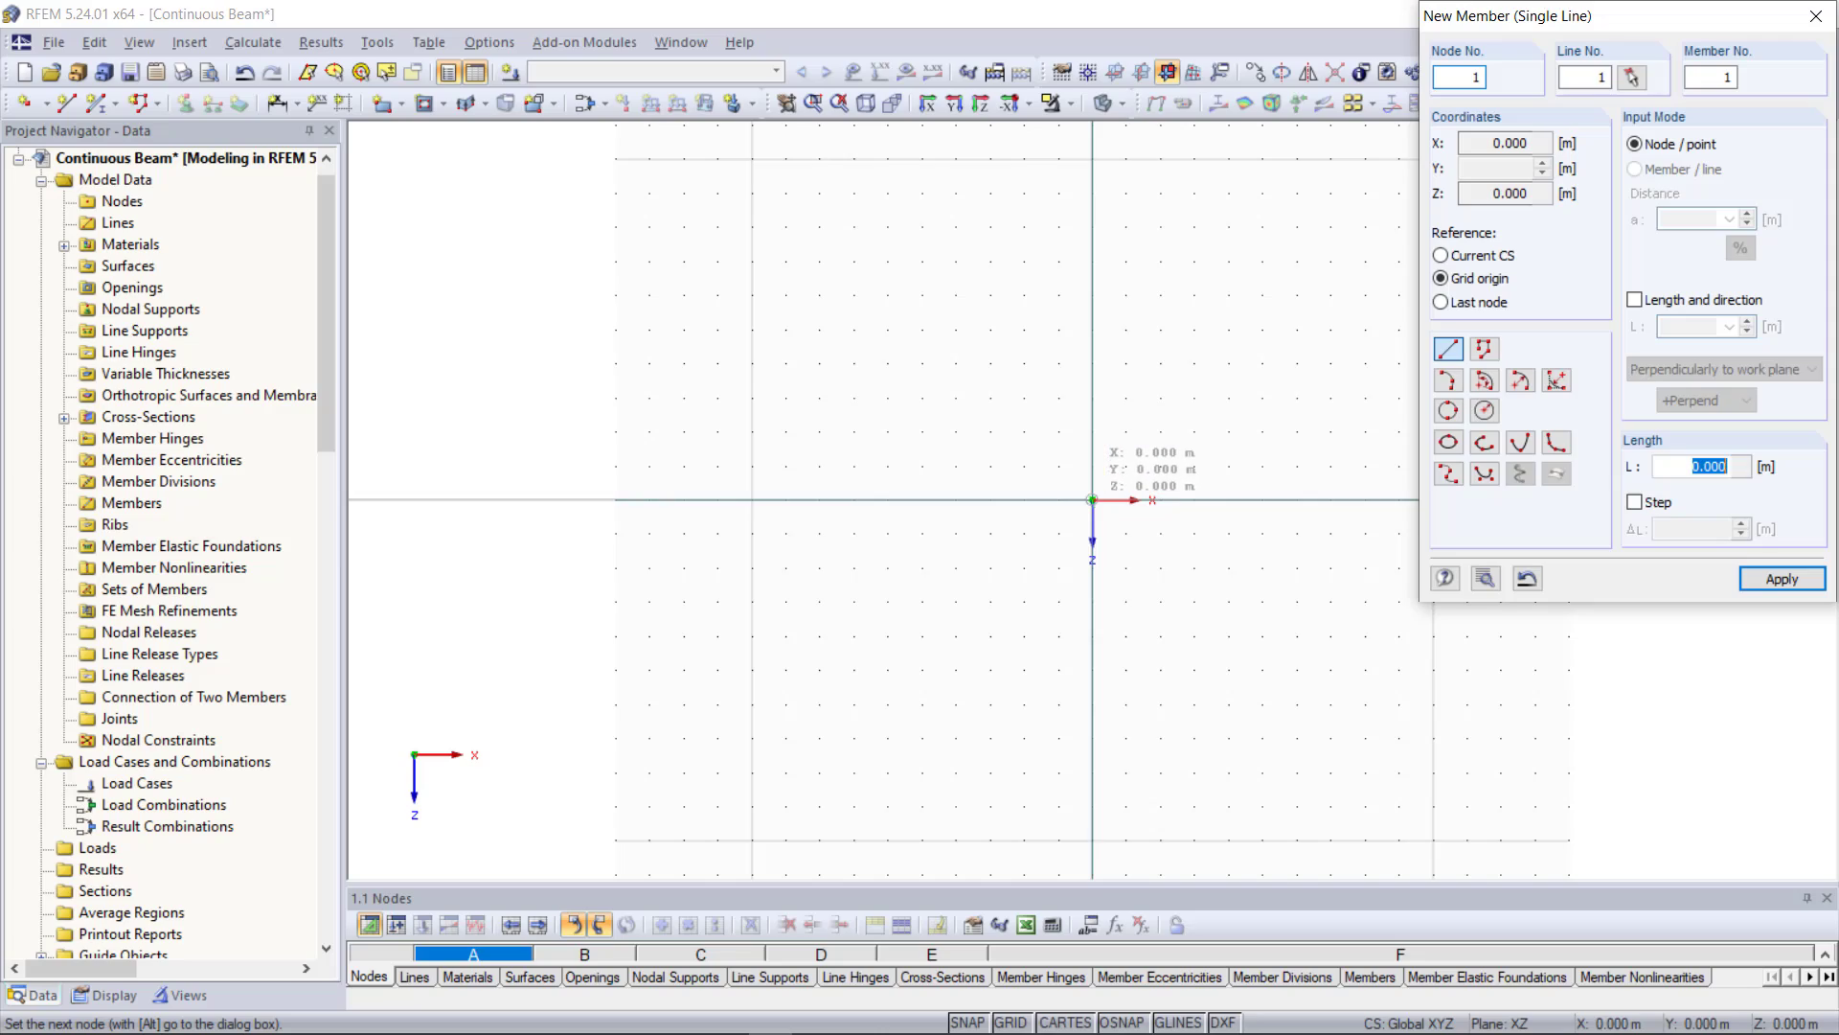
click(1092, 499)
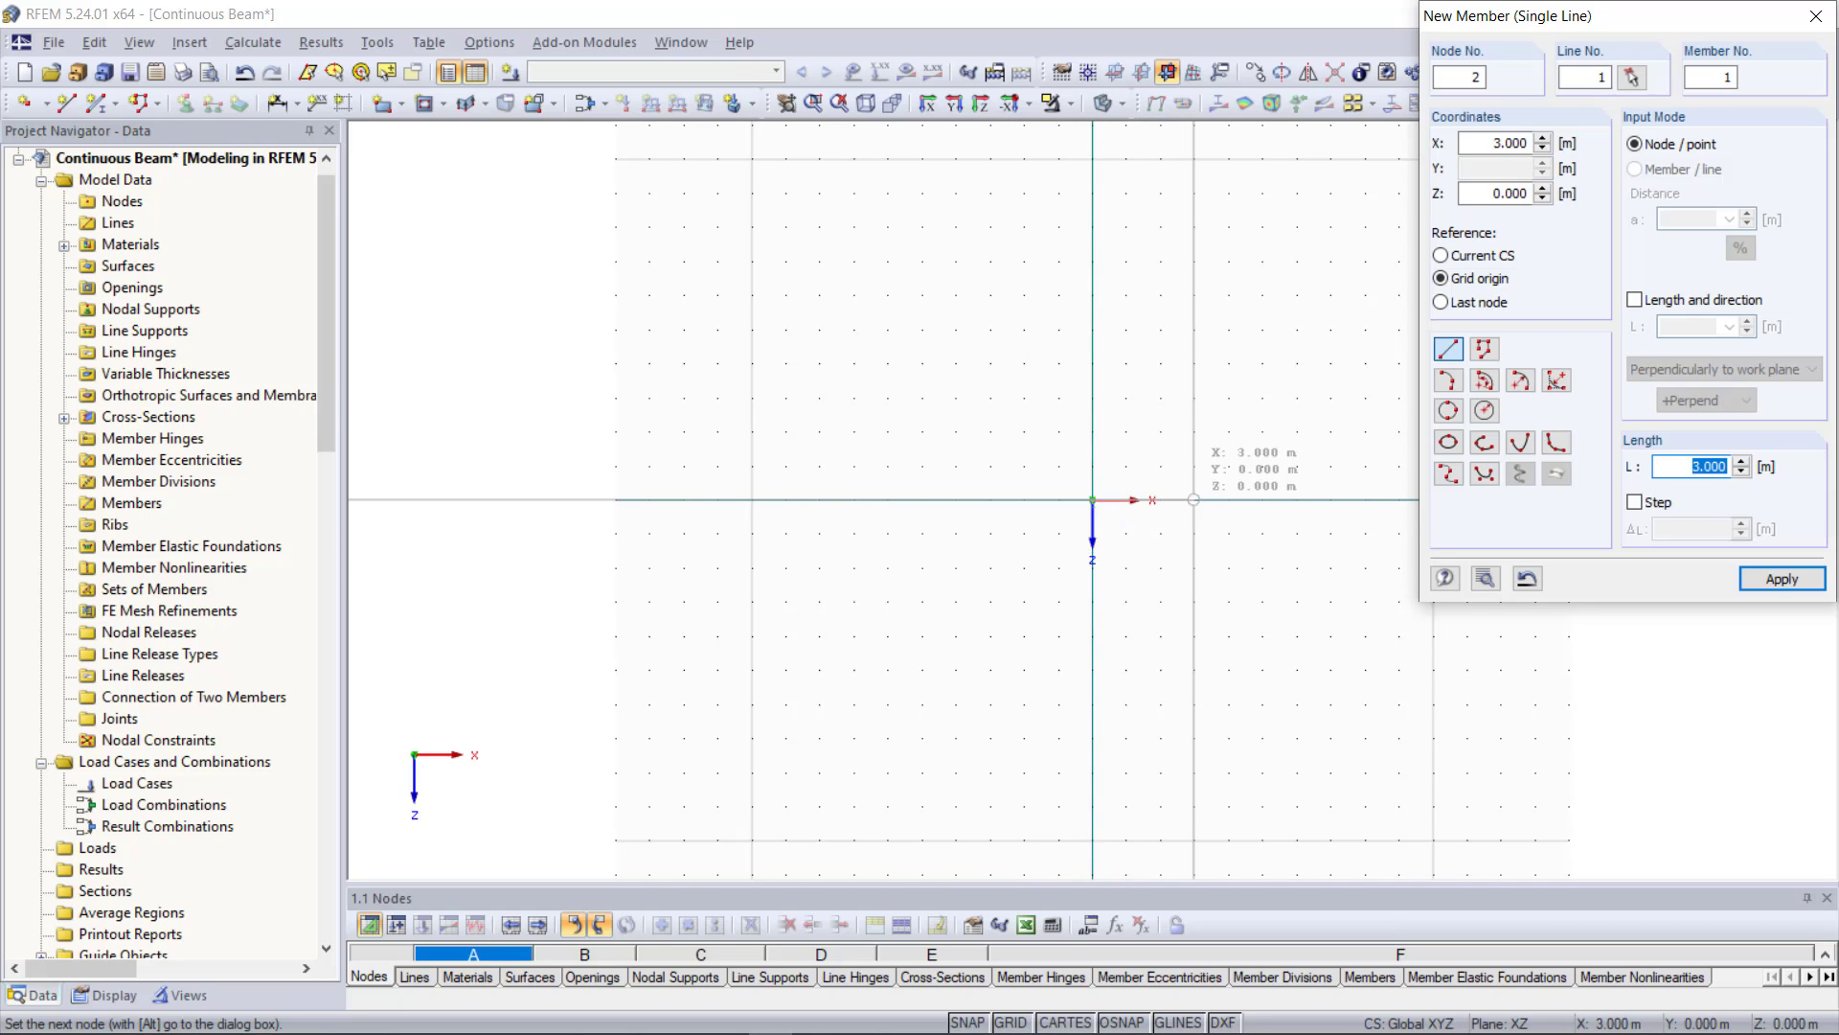
click(1193, 500)
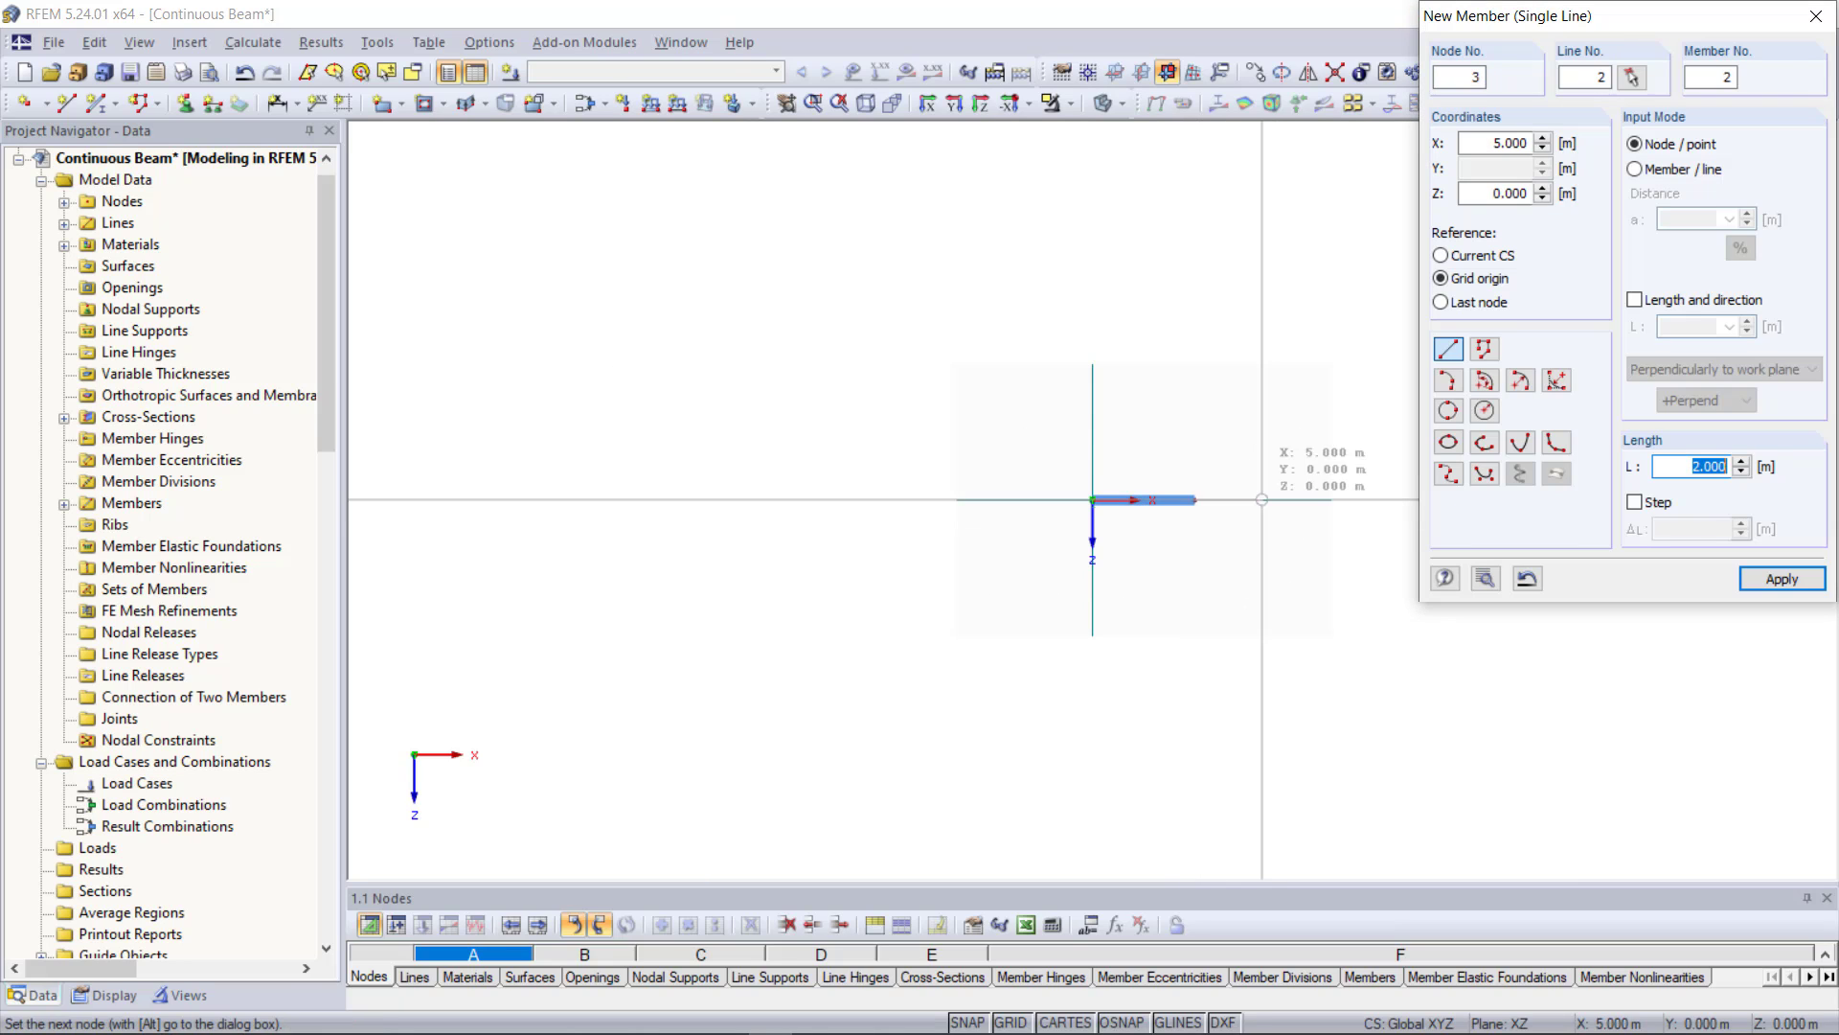
scroll(1255, 506, up, 3)
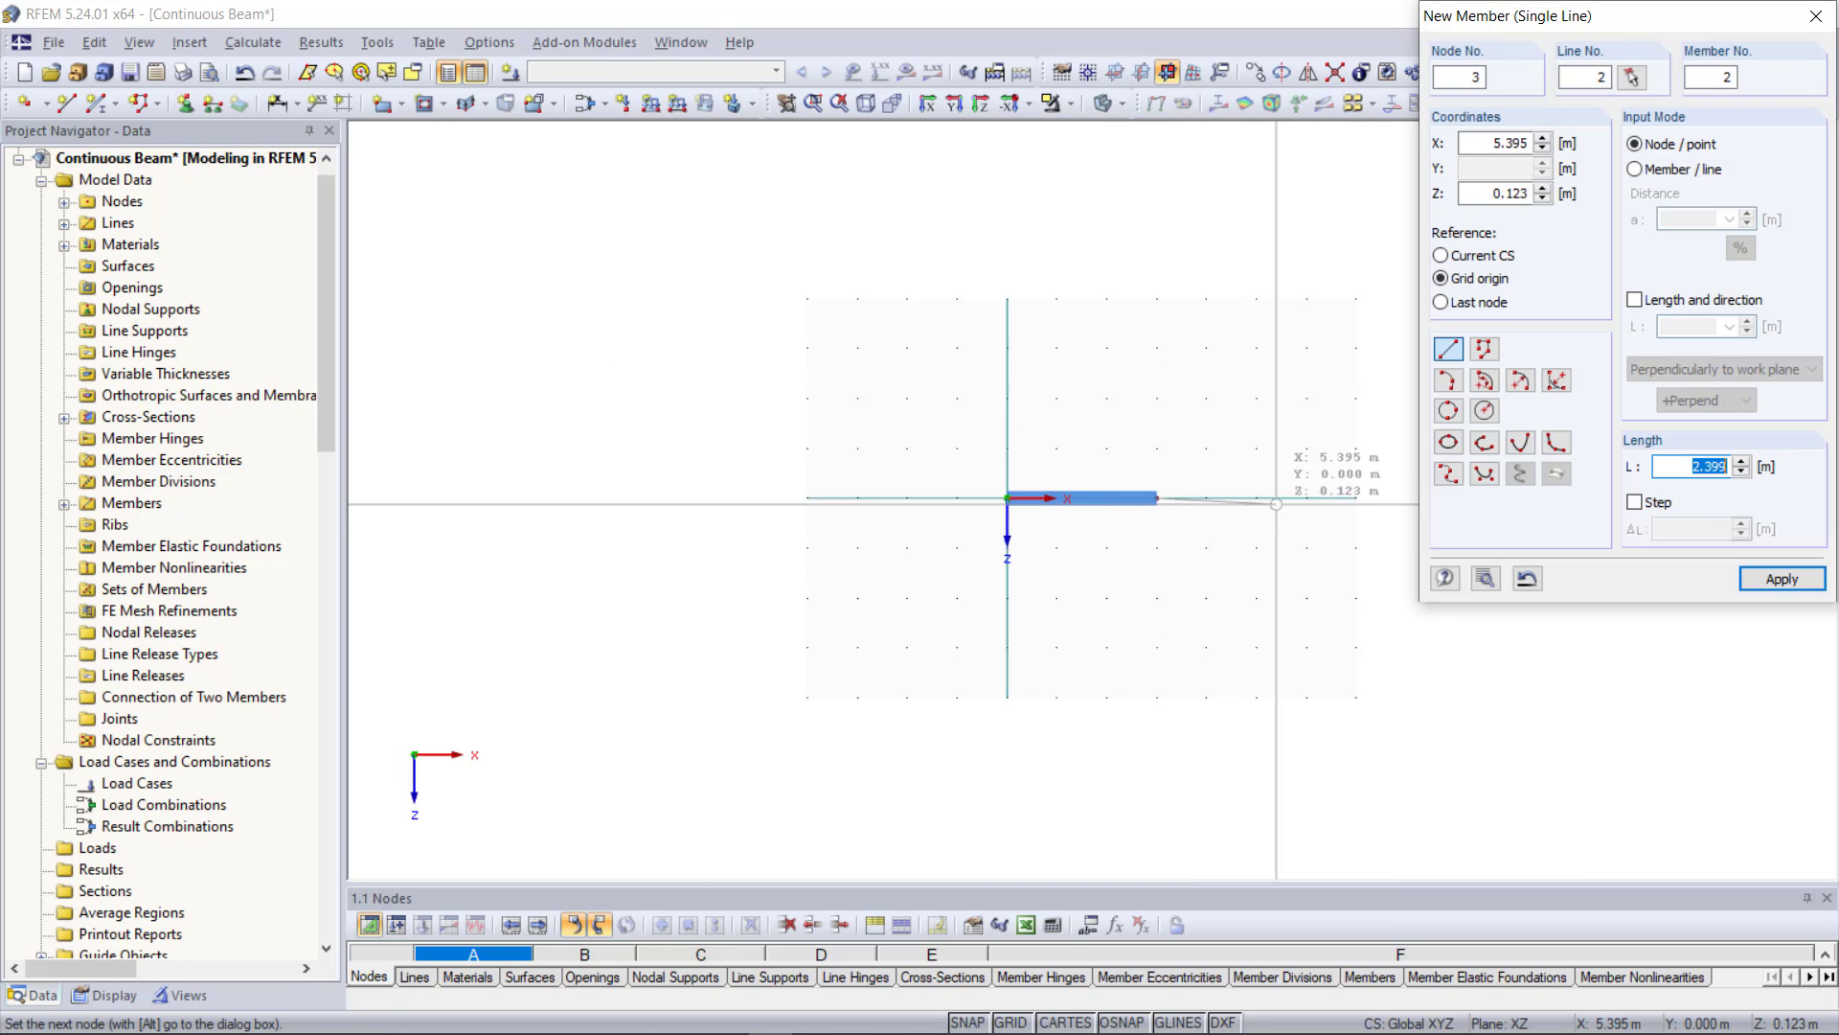
click(1325, 495)
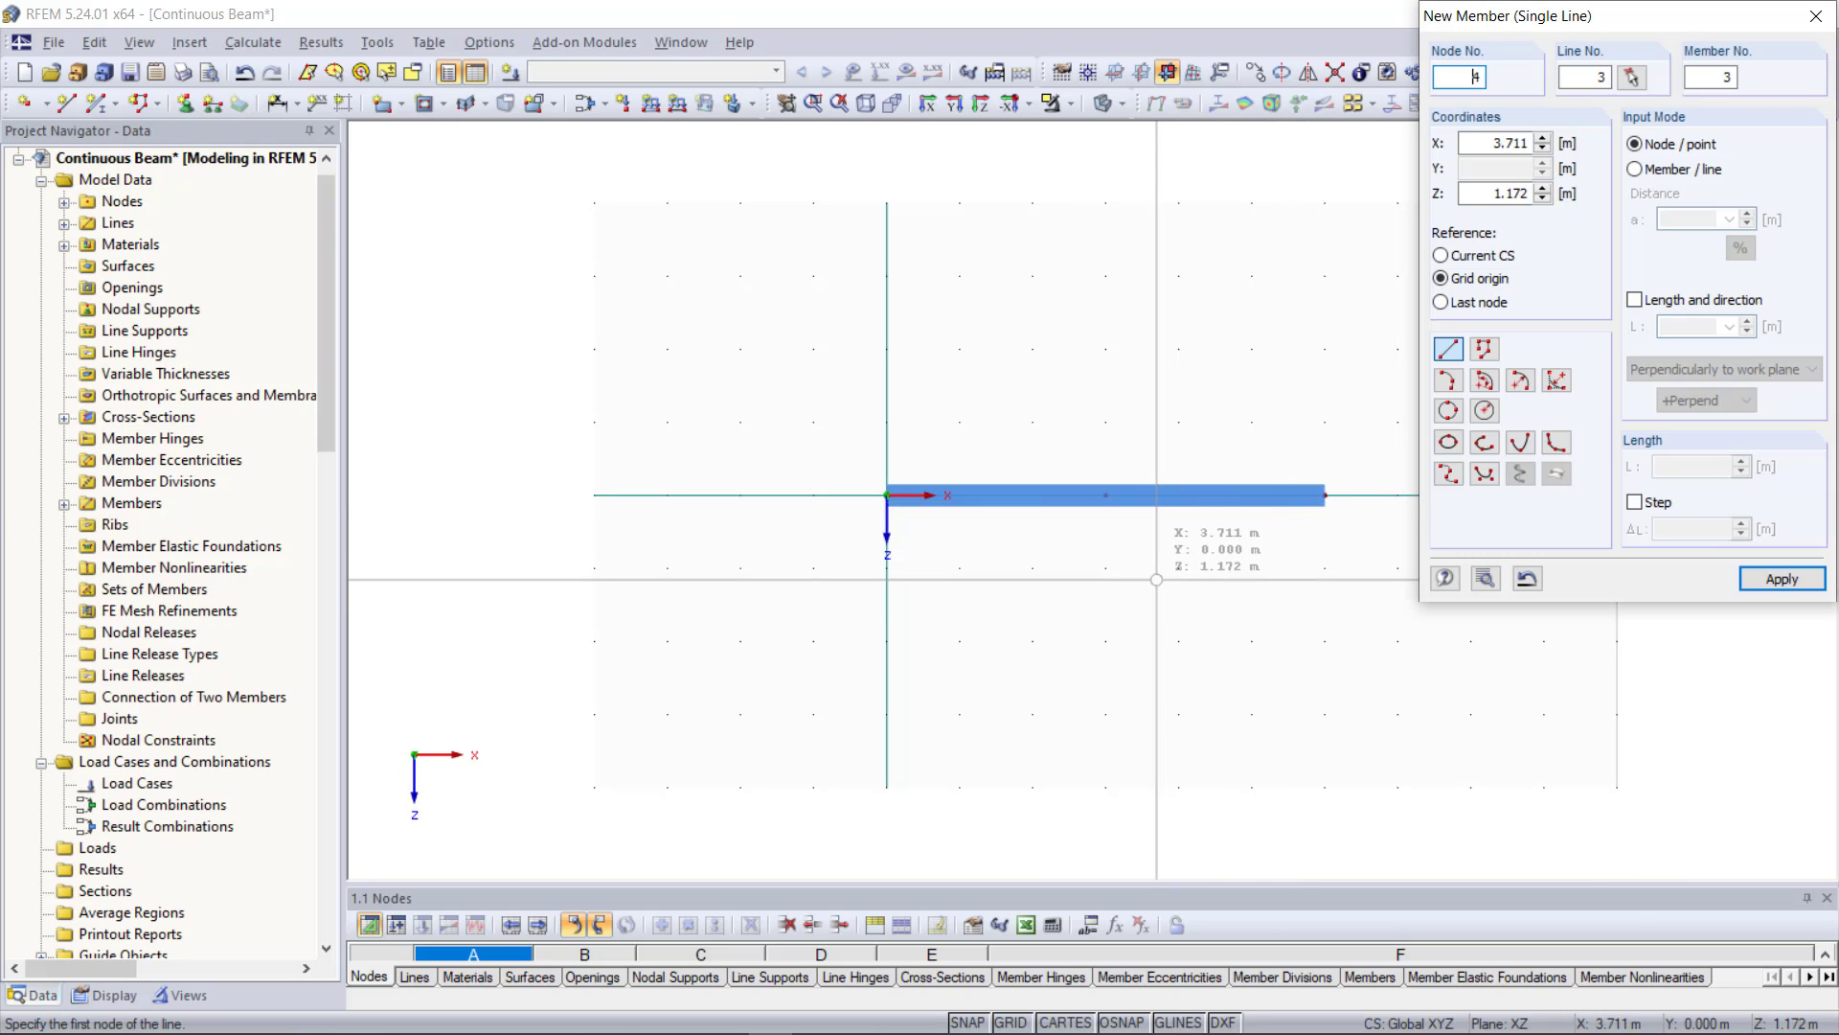
key(Escape)
scroll(1086, 498, up, 2)
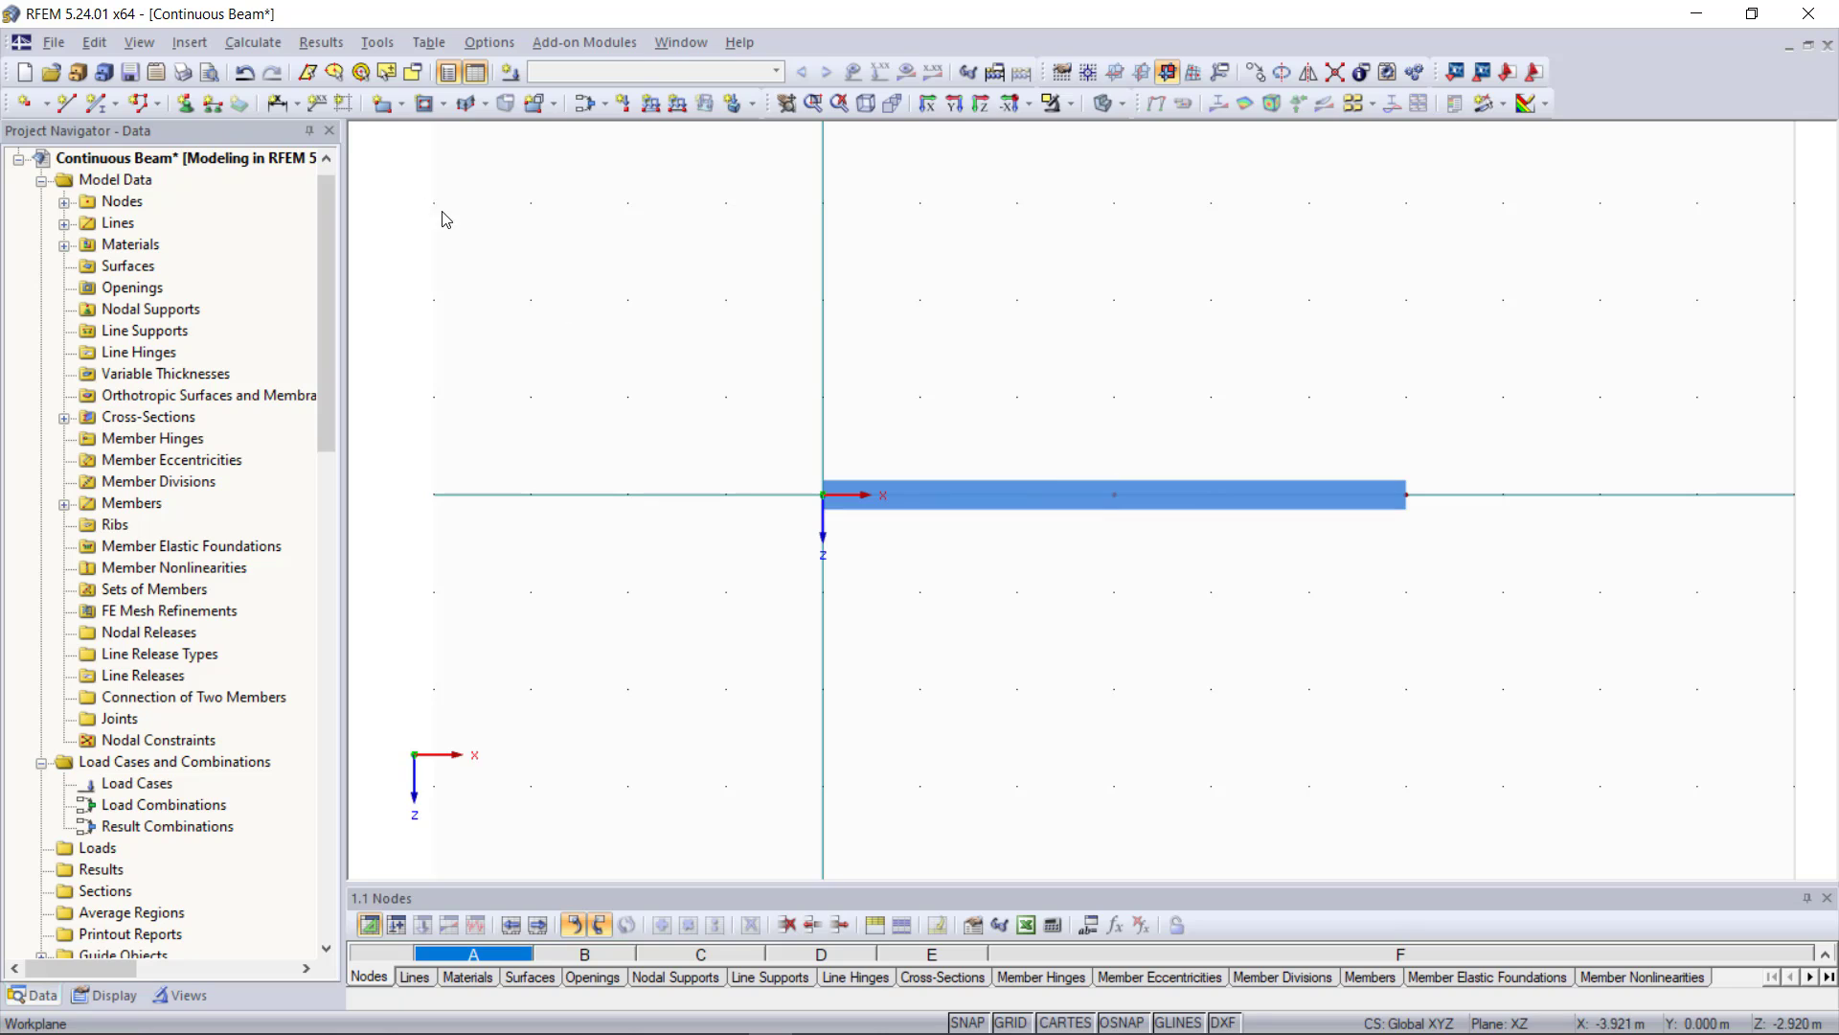
Place a hinged nodal support on the beam's start node at the origin
click(185, 102)
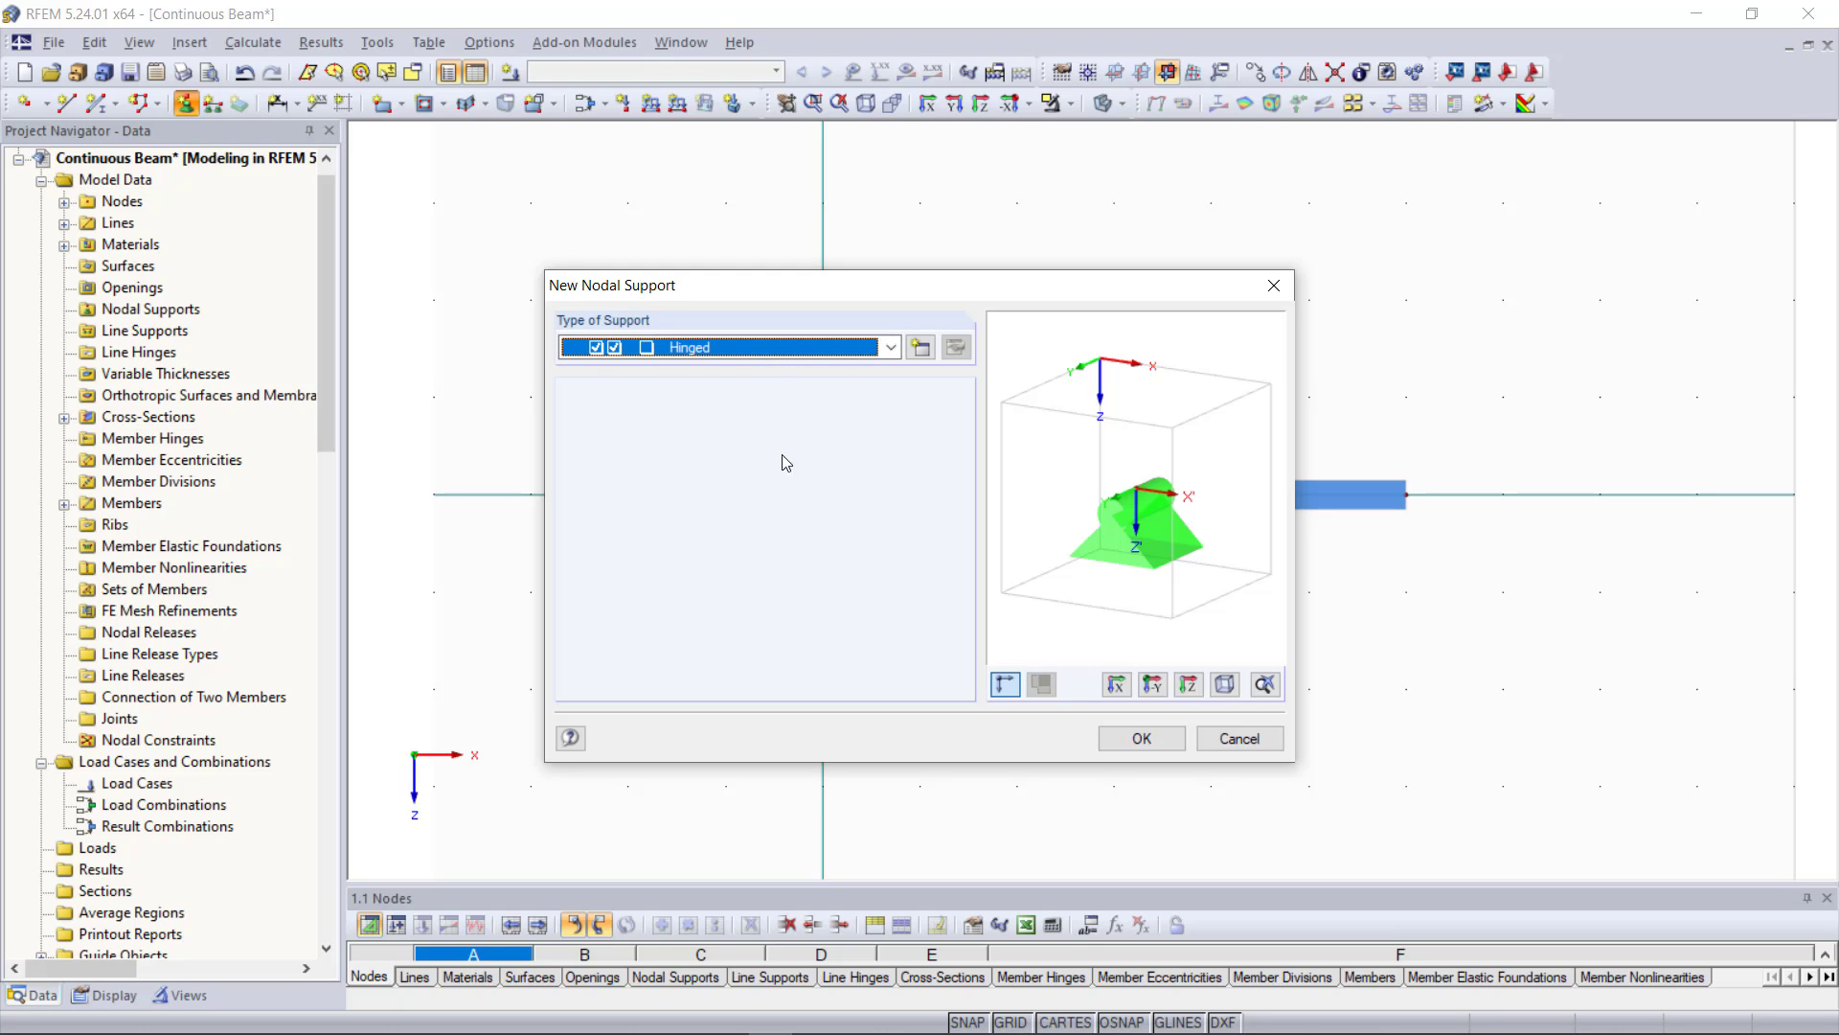
click(793, 355)
click(789, 369)
click(1141, 738)
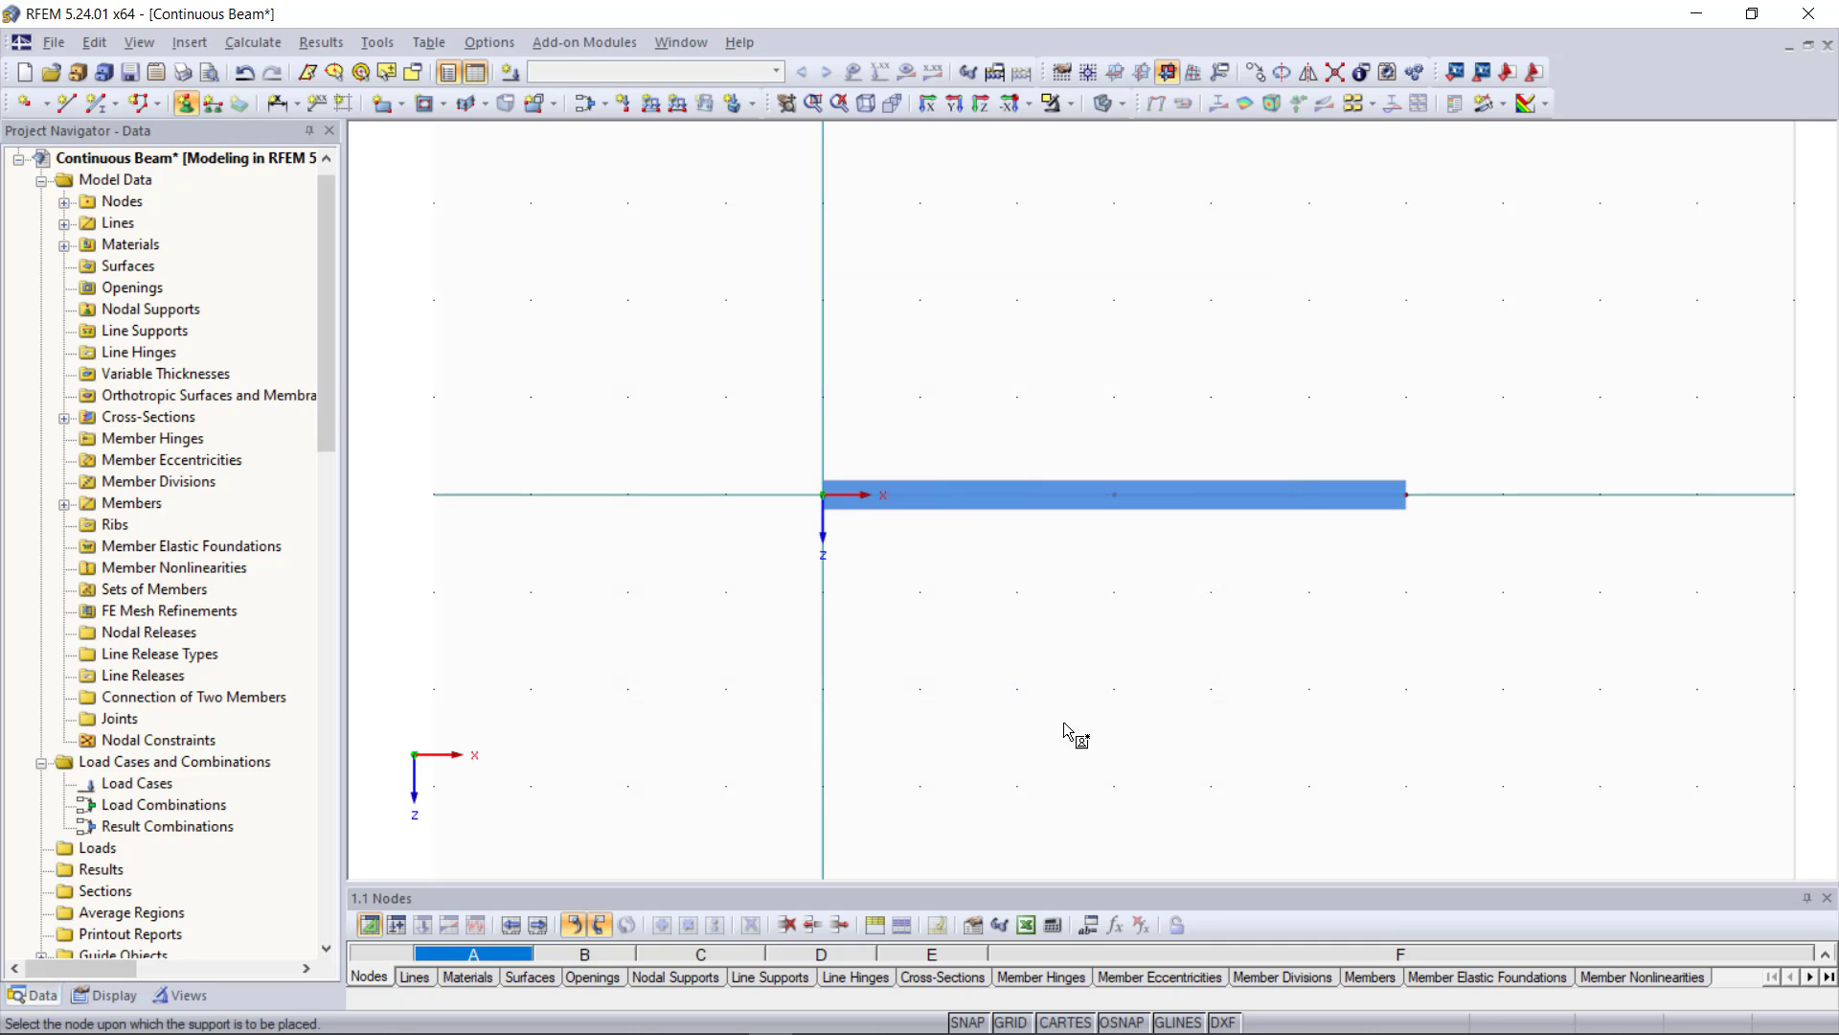
click(826, 499)
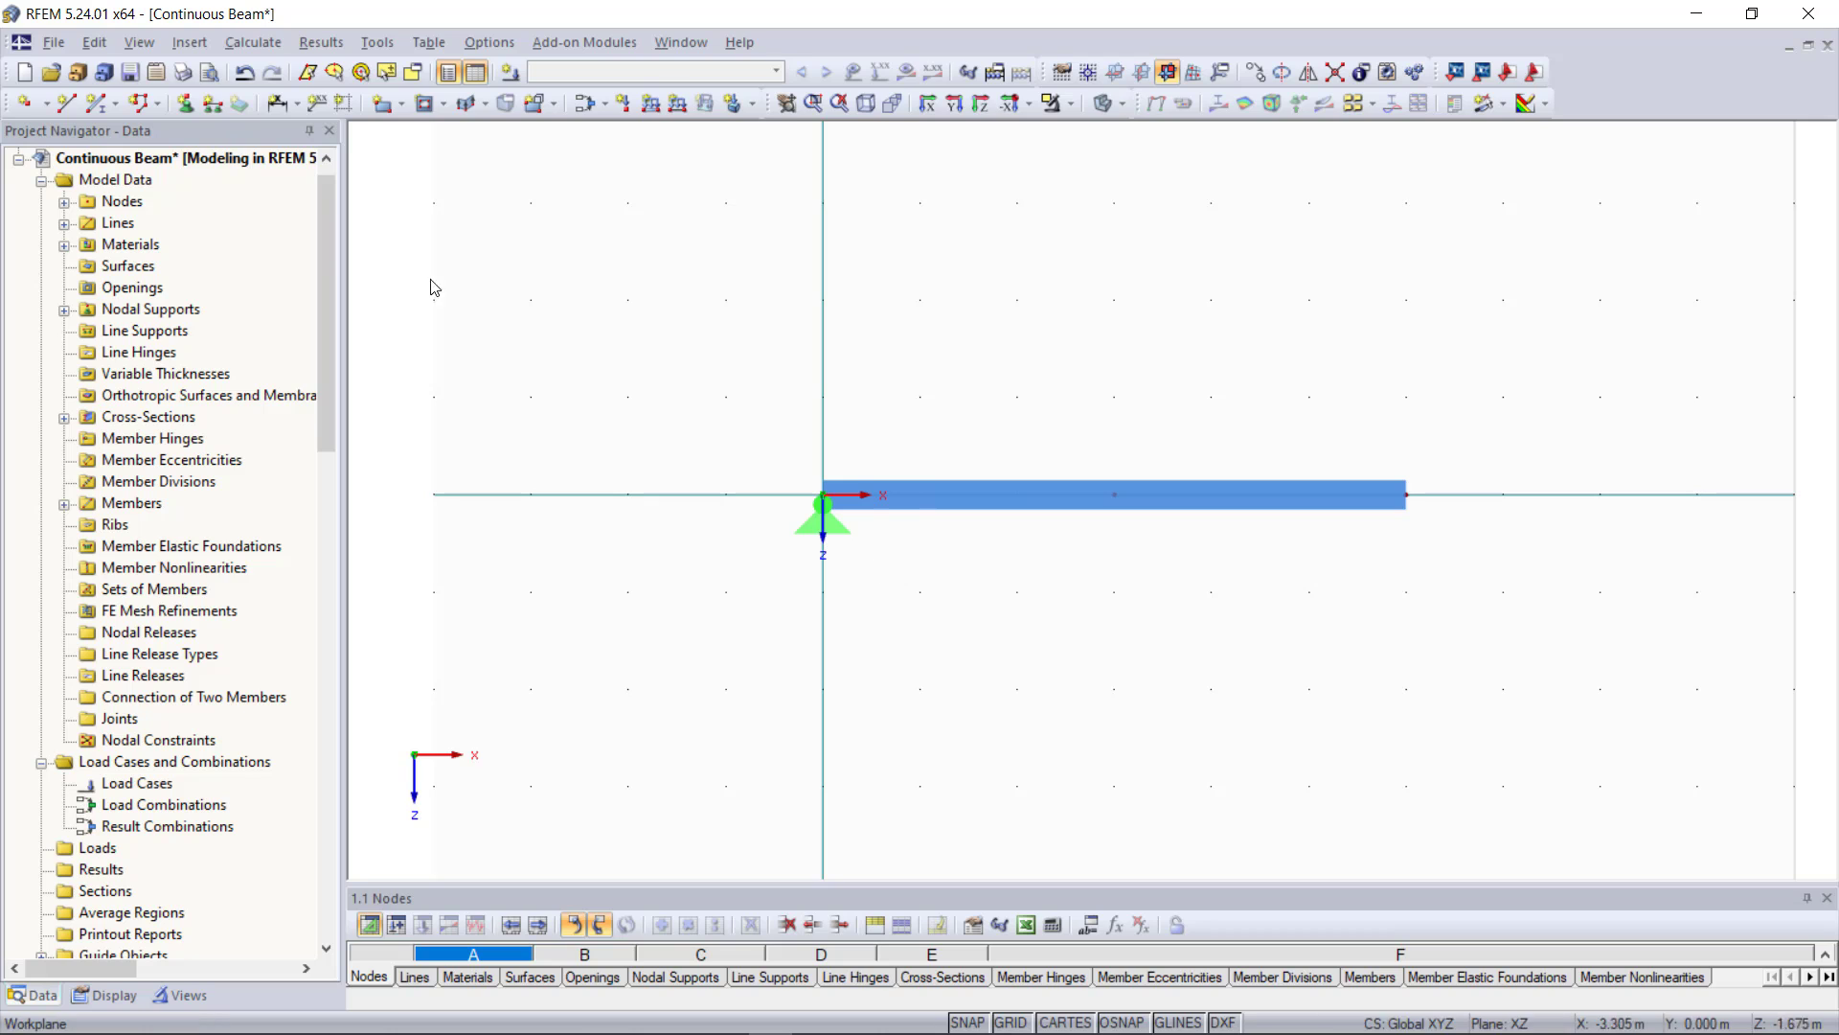
Place nodal supports of type Sliding in X' on the beam's middle node and far end node
click(186, 103)
click(891, 347)
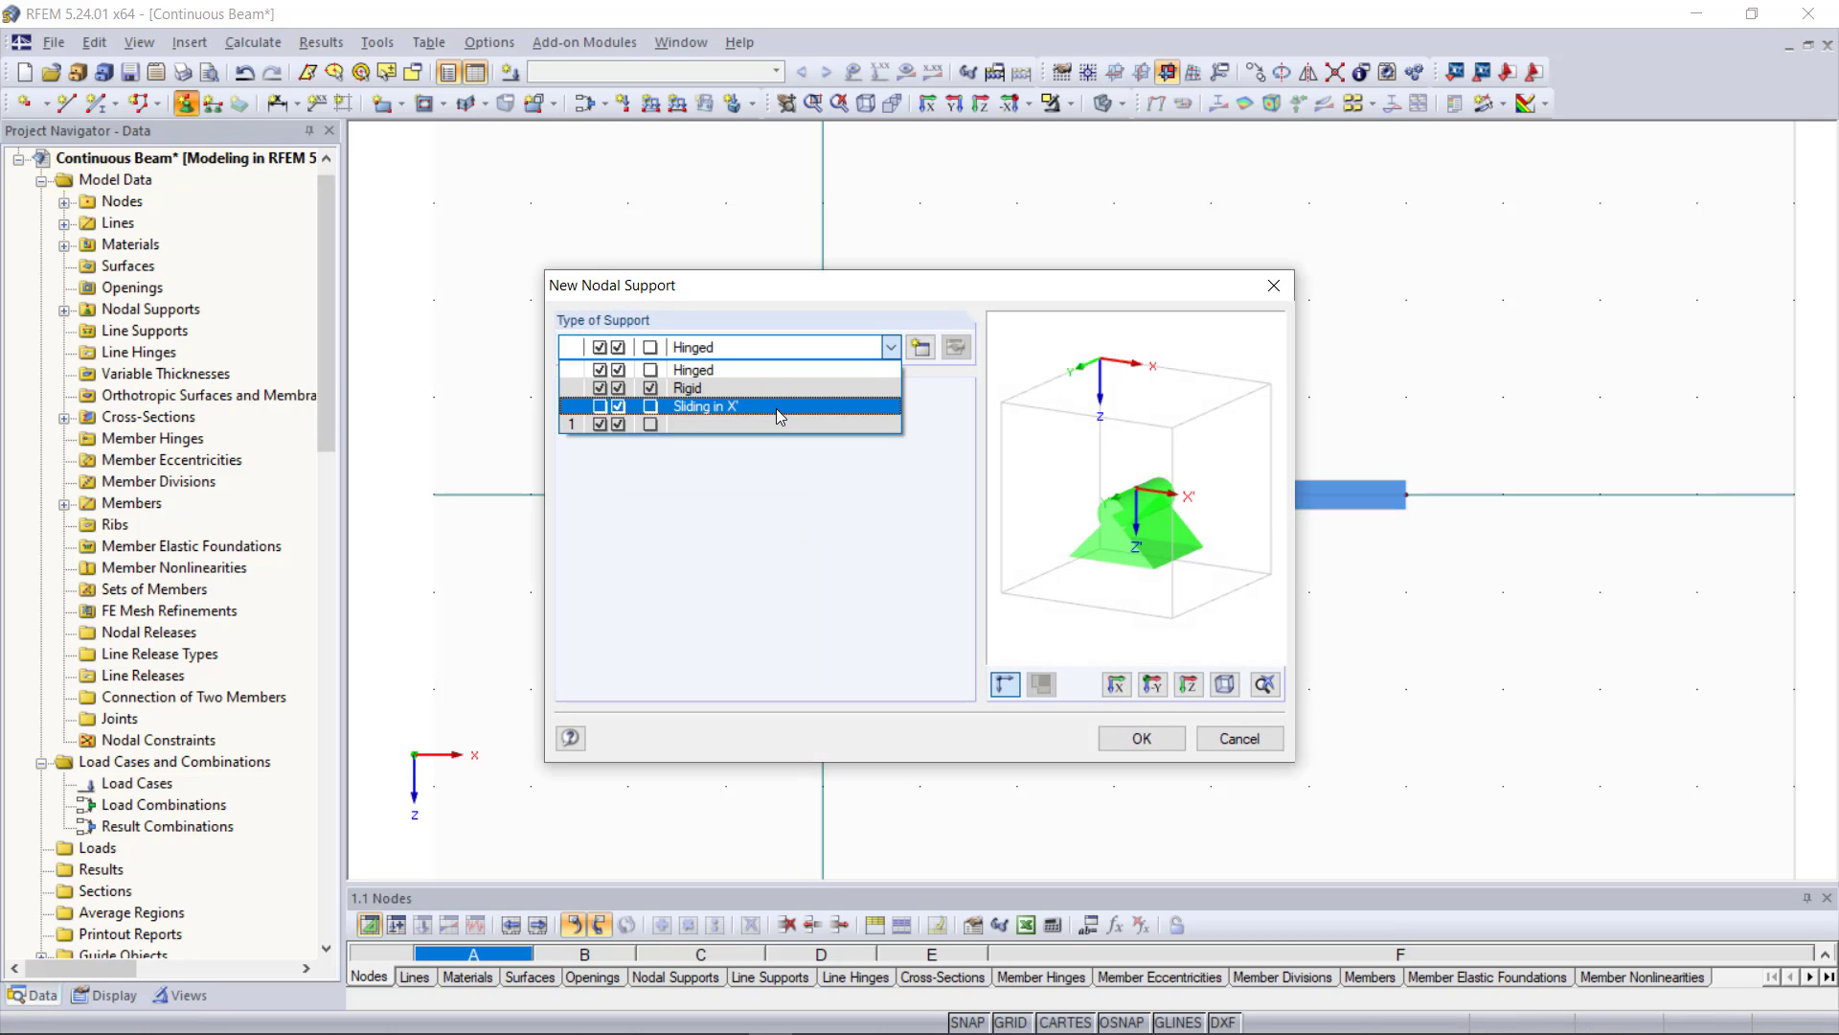
click(776, 407)
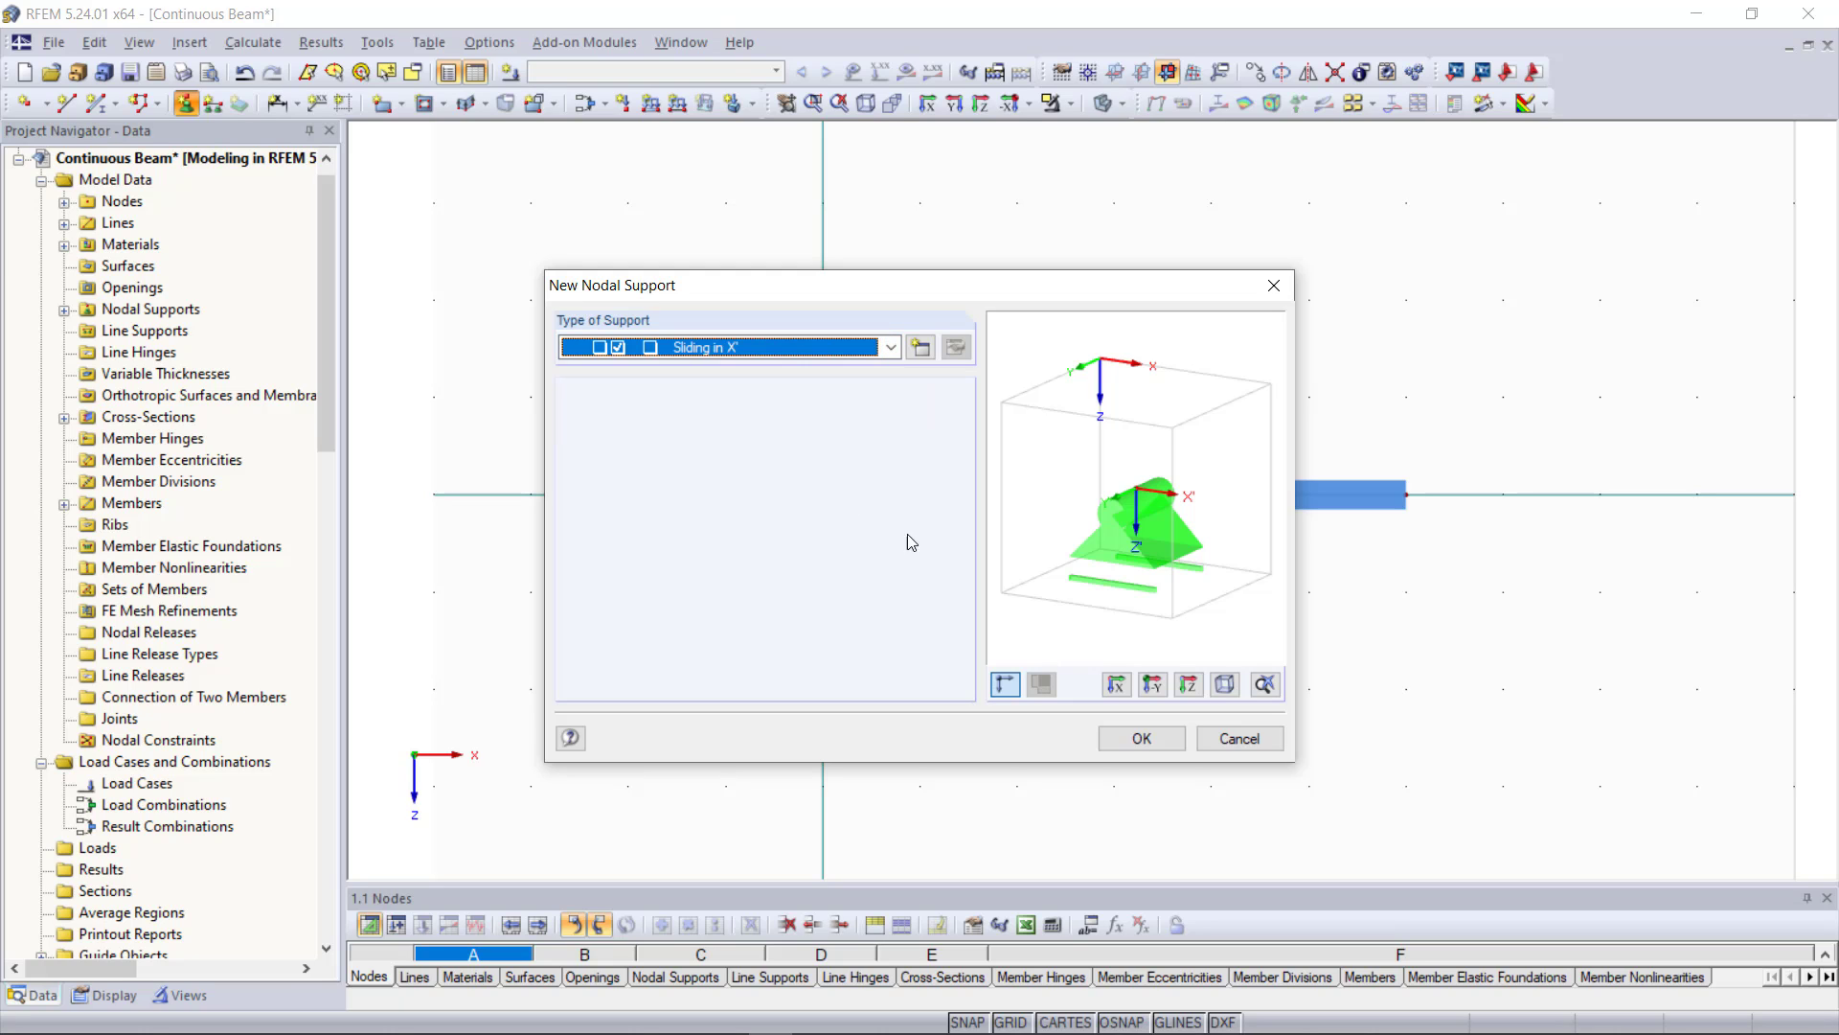
click(1136, 737)
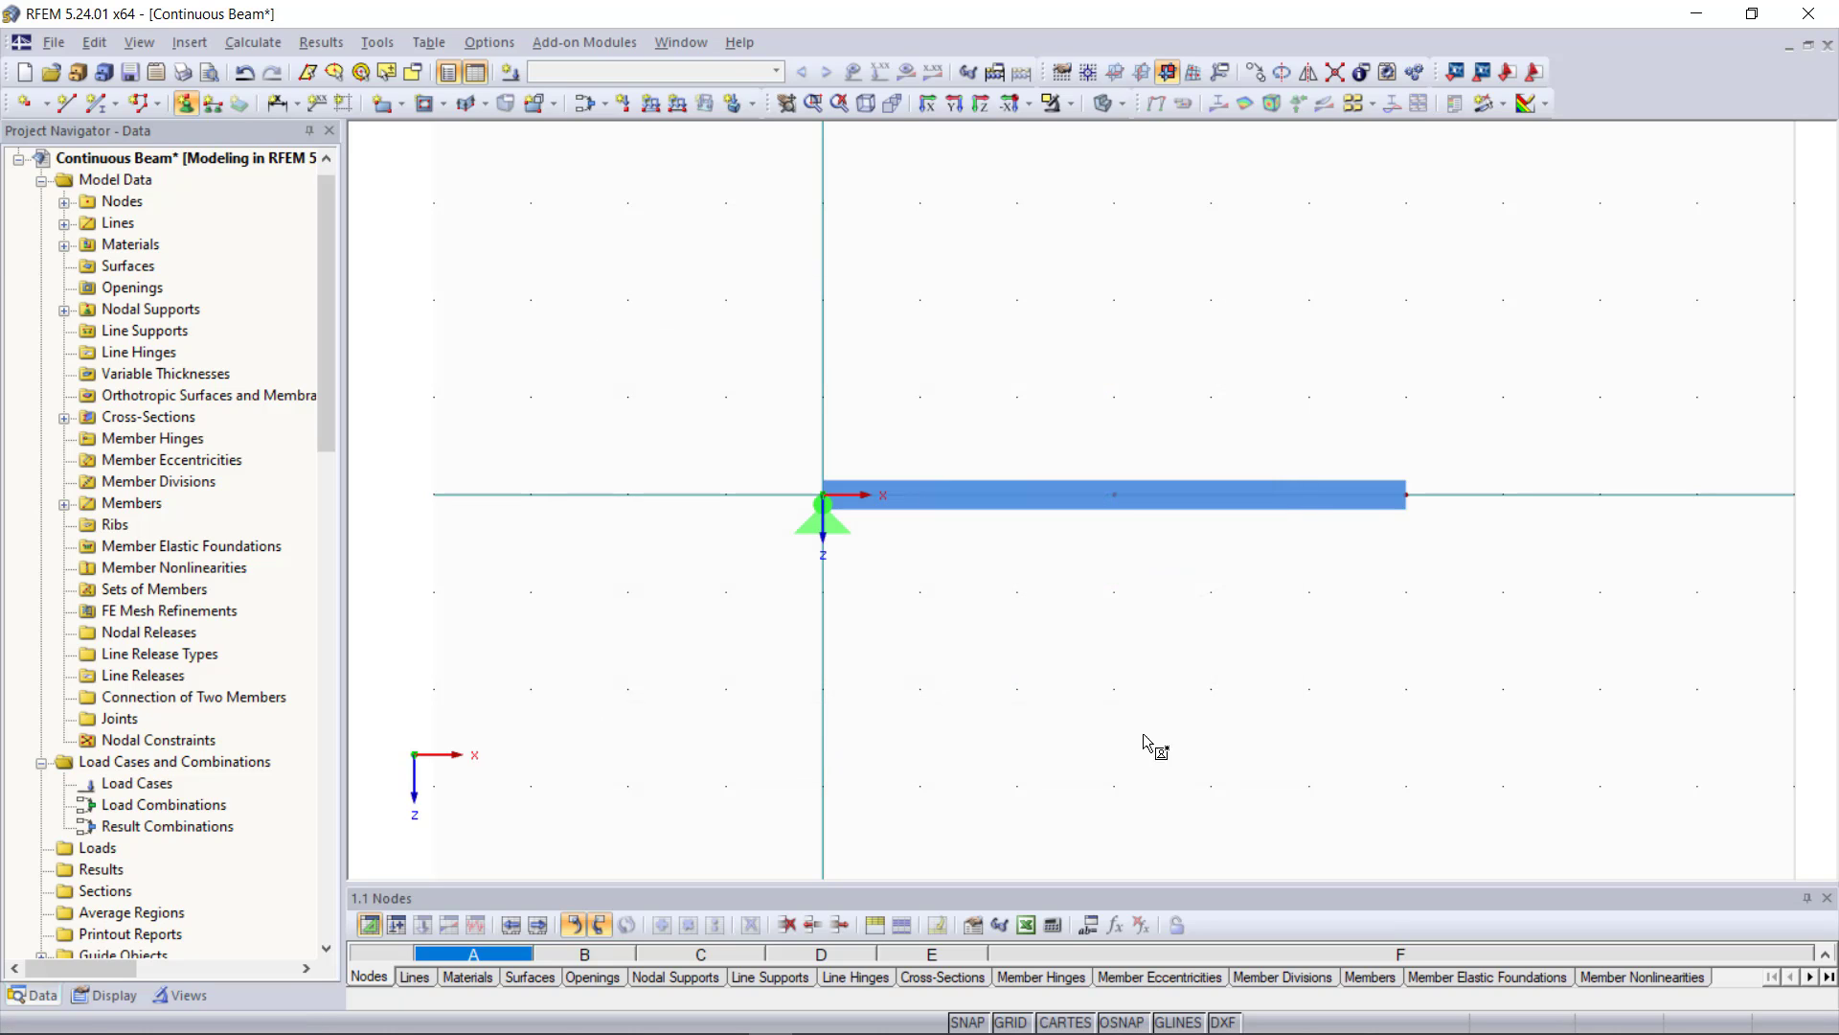
click(1115, 495)
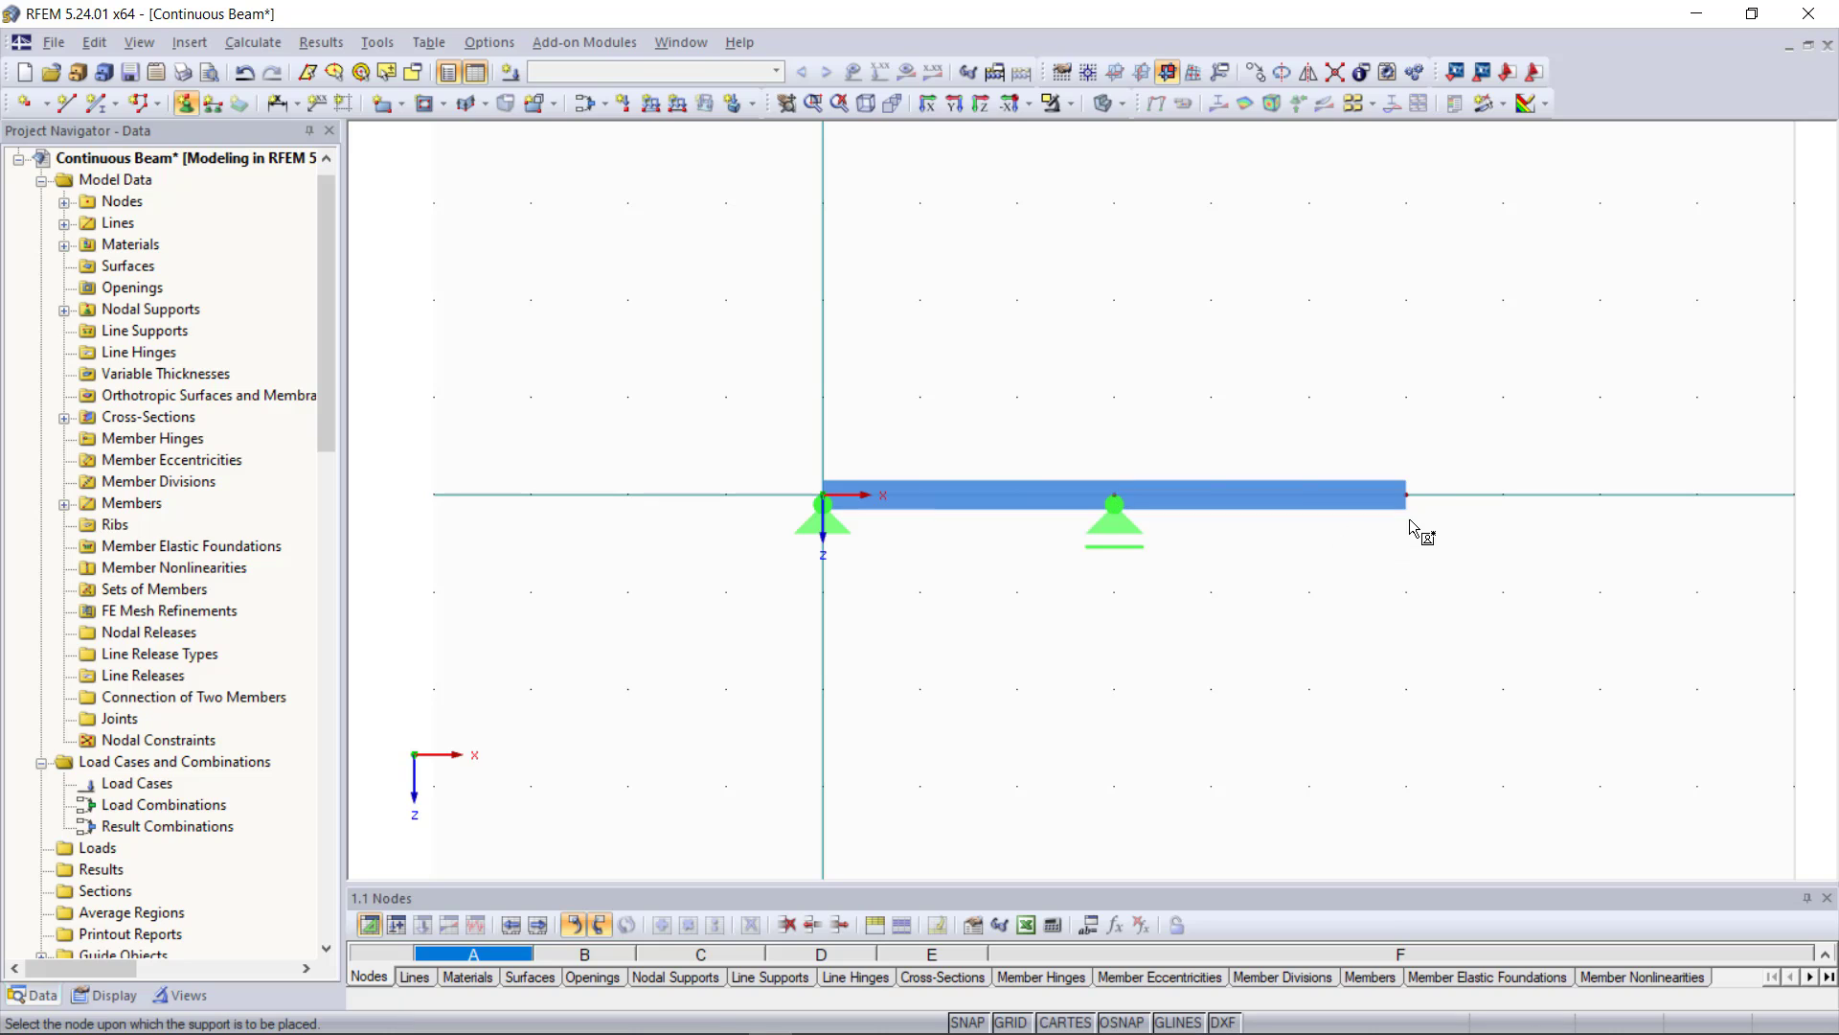
click(1405, 495)
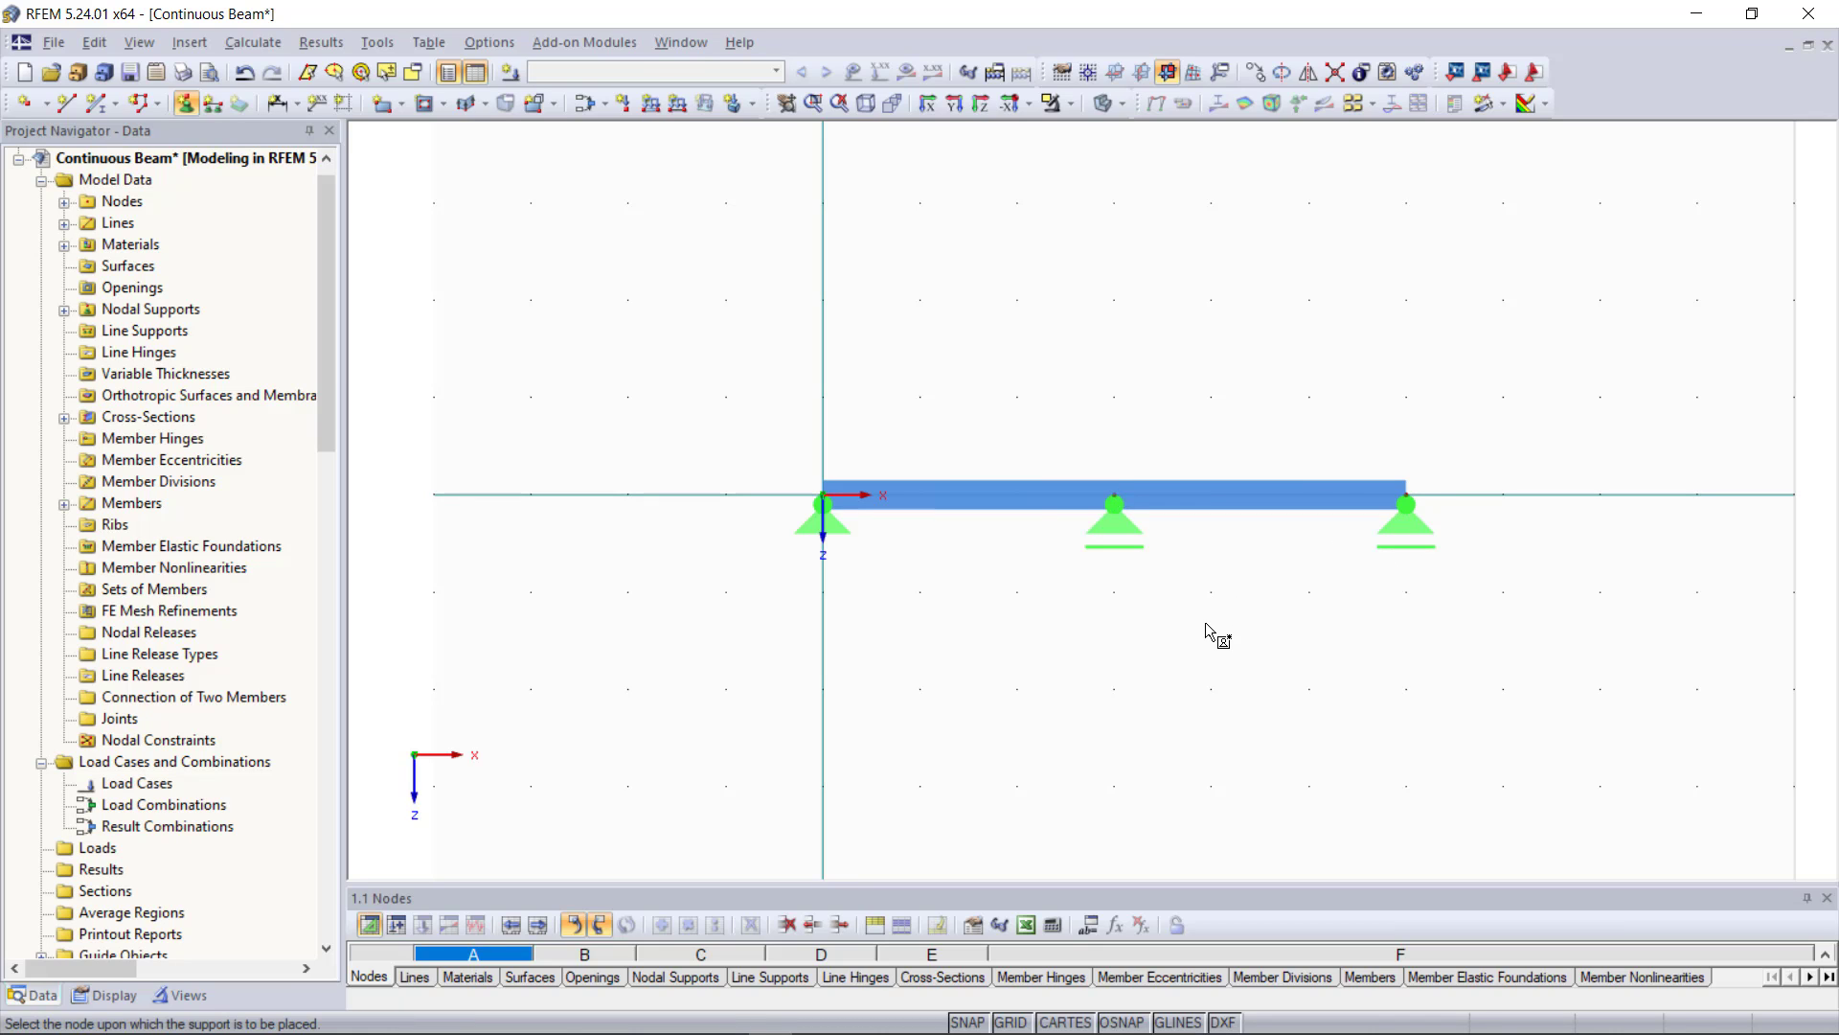
key(Escape)
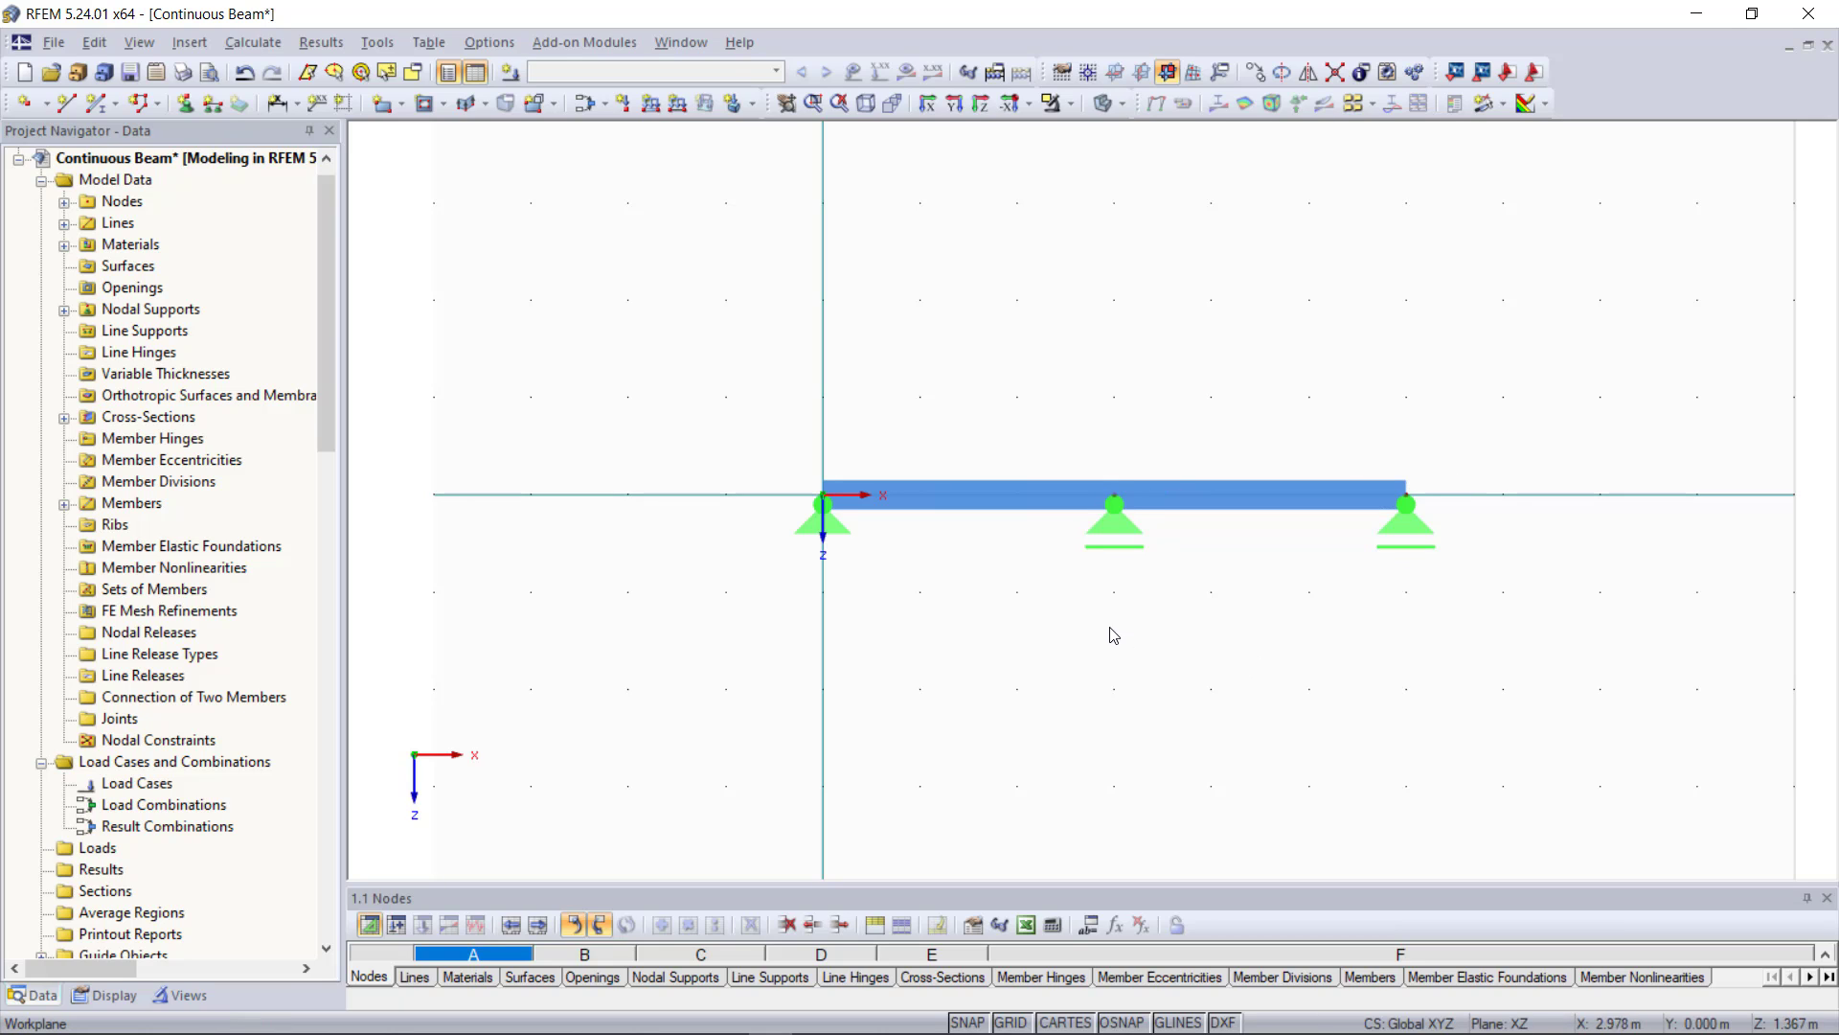
Create a set of members of type Continuous members from members 1 and 2
right_click(1252, 488)
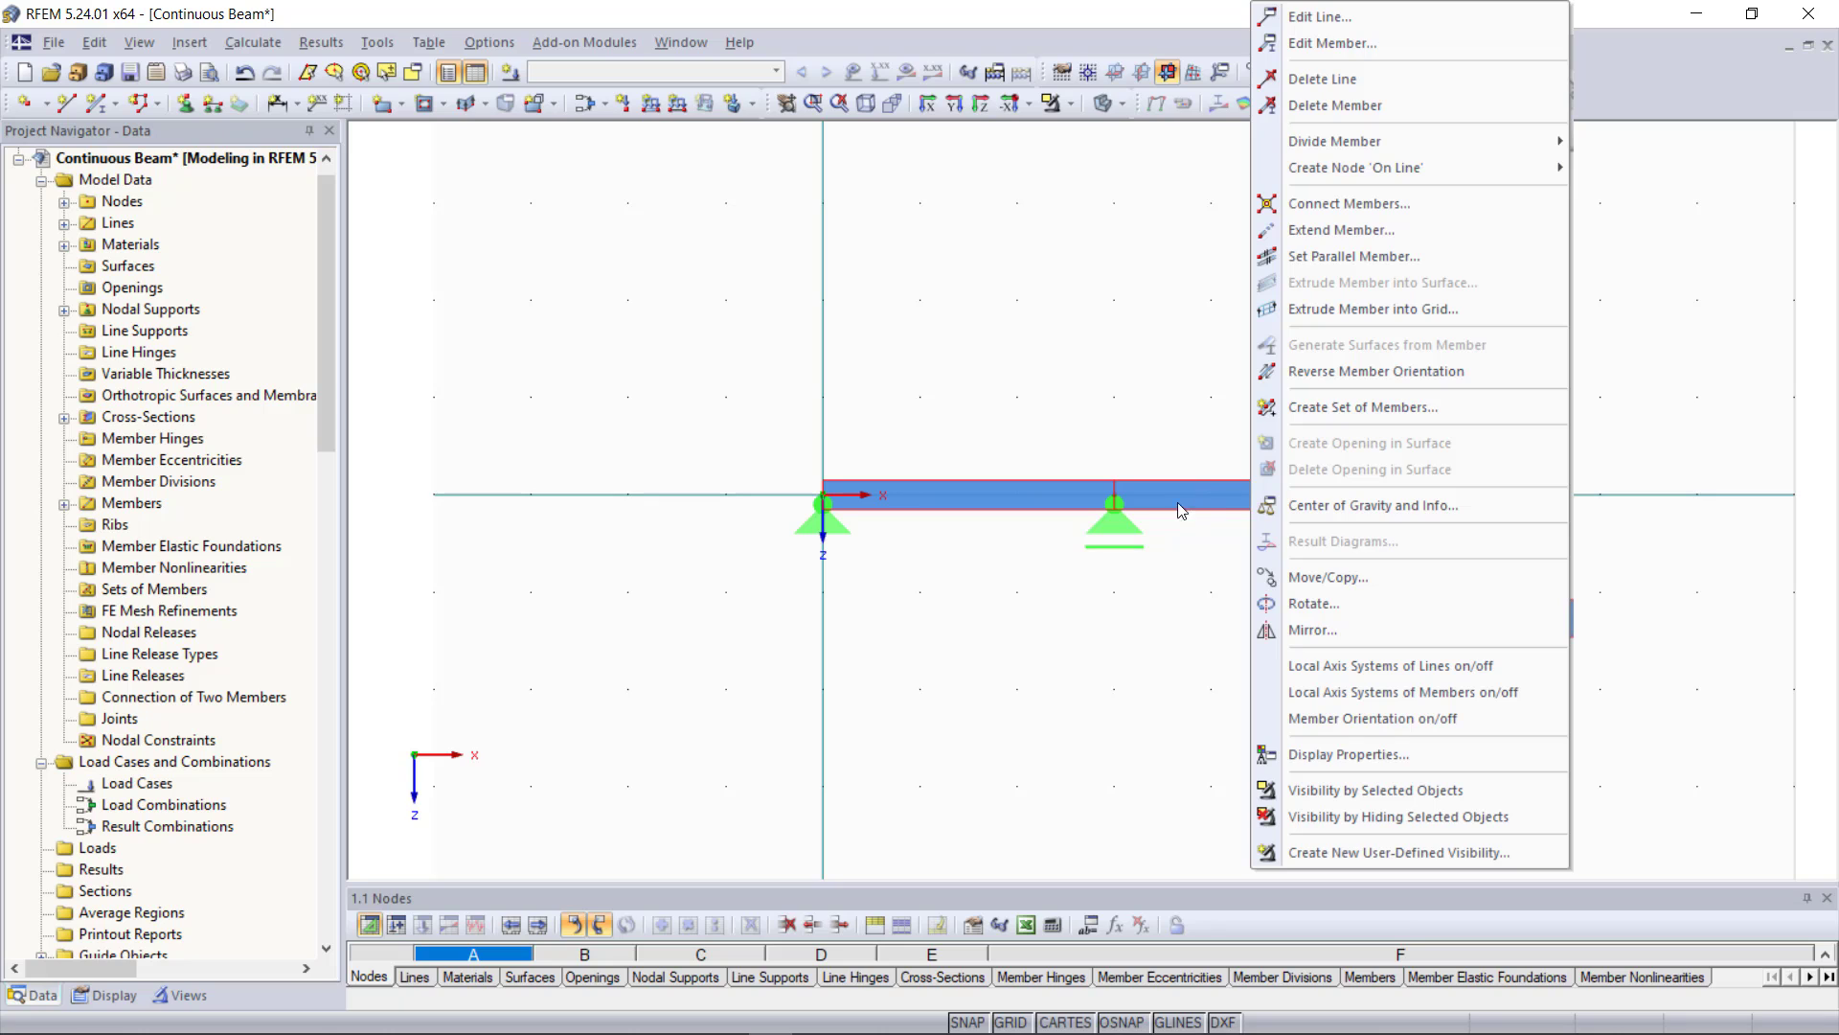
click(1352, 415)
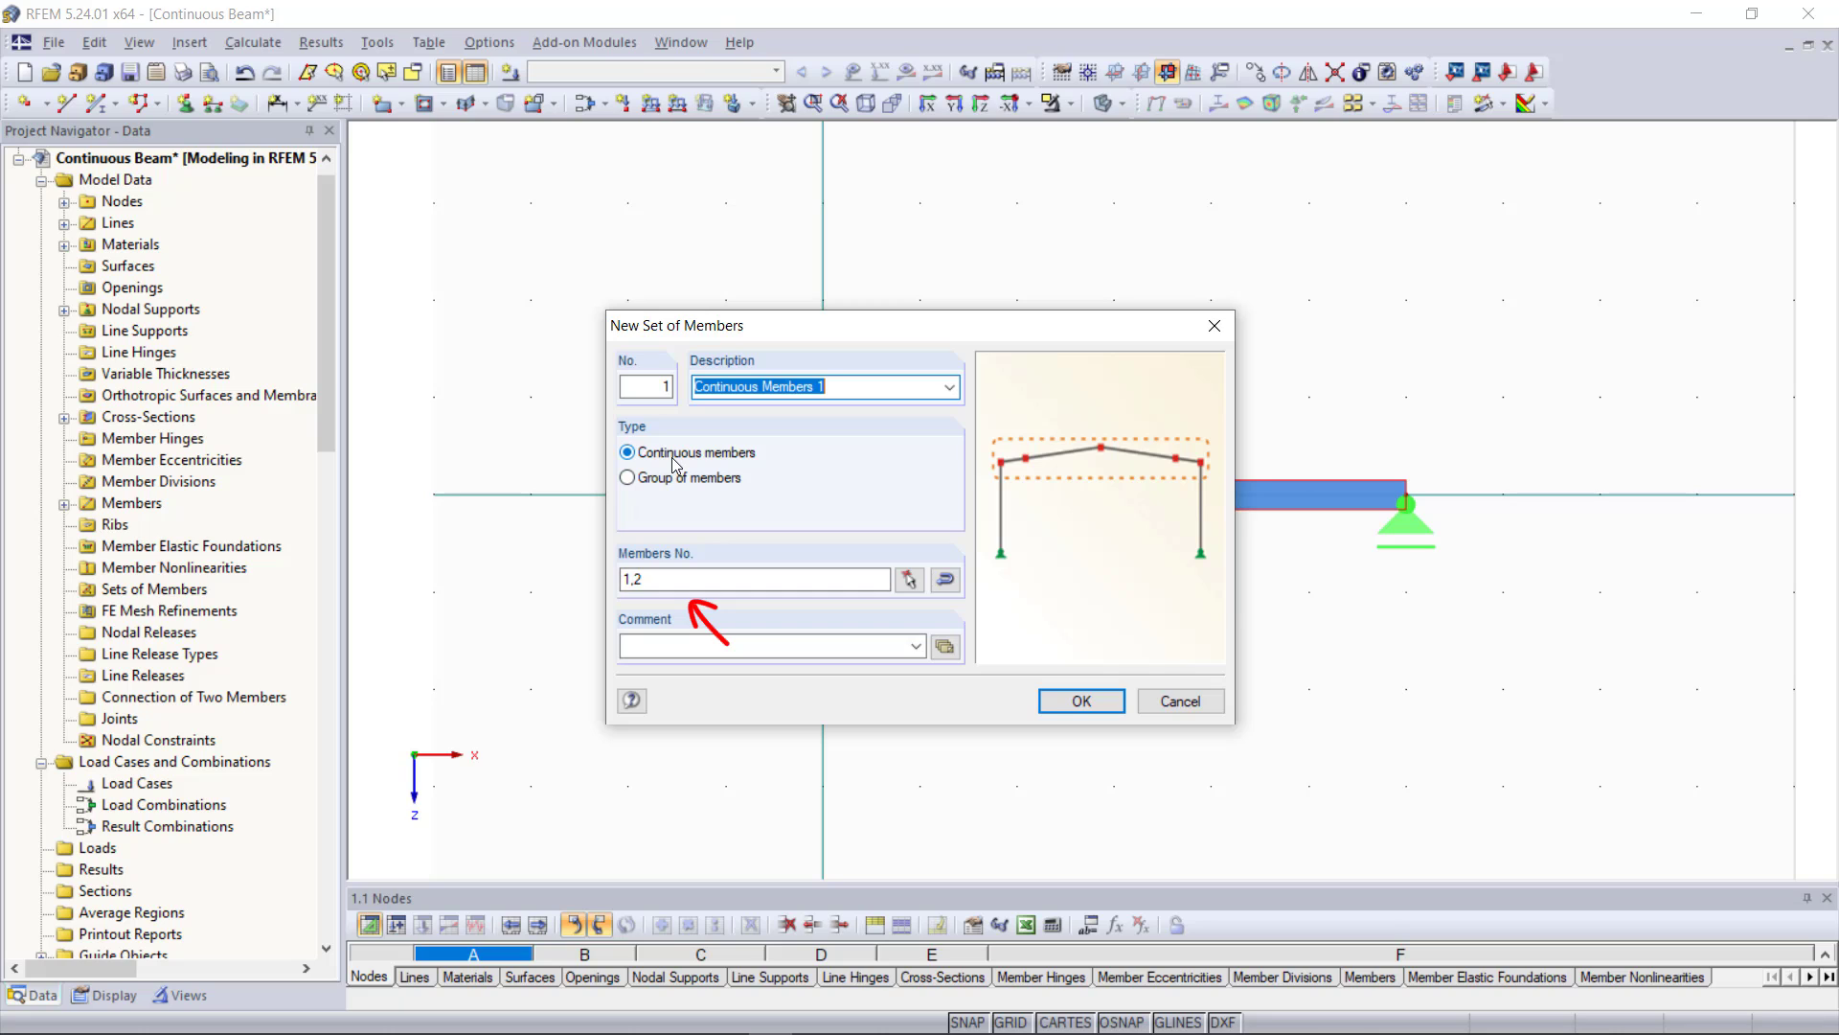
click(713, 580)
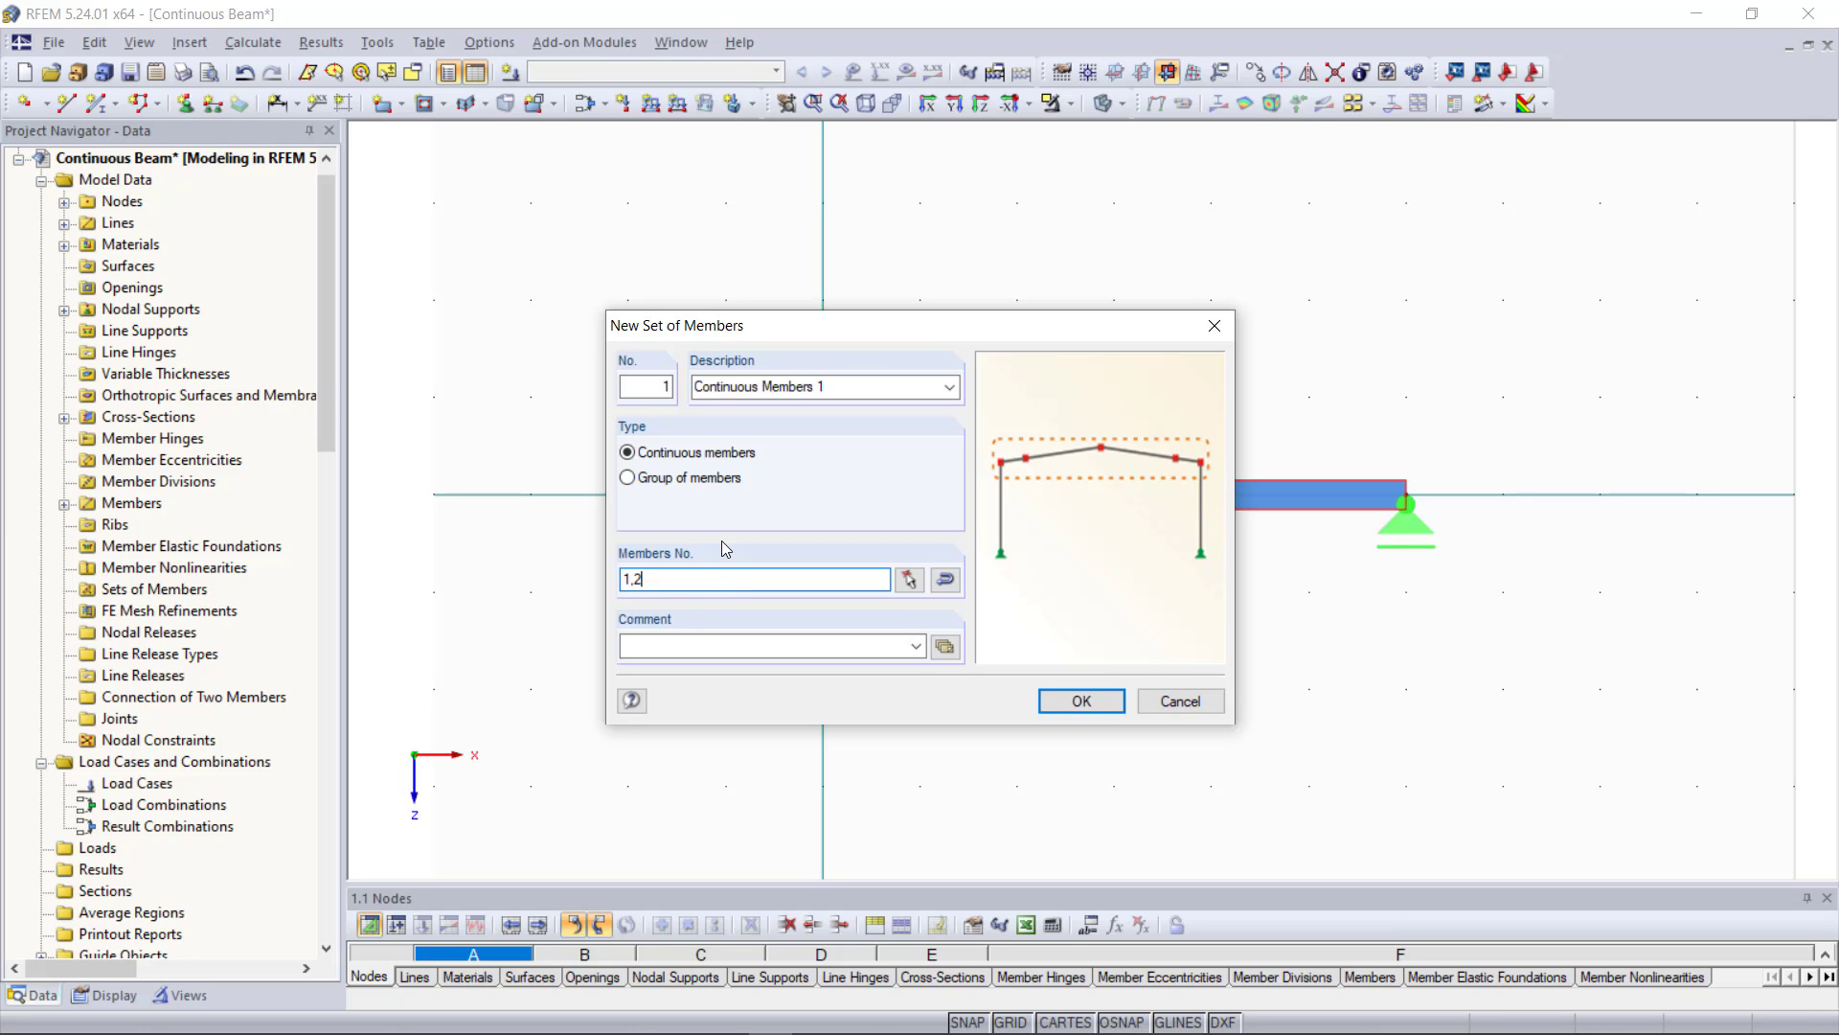
click(1095, 706)
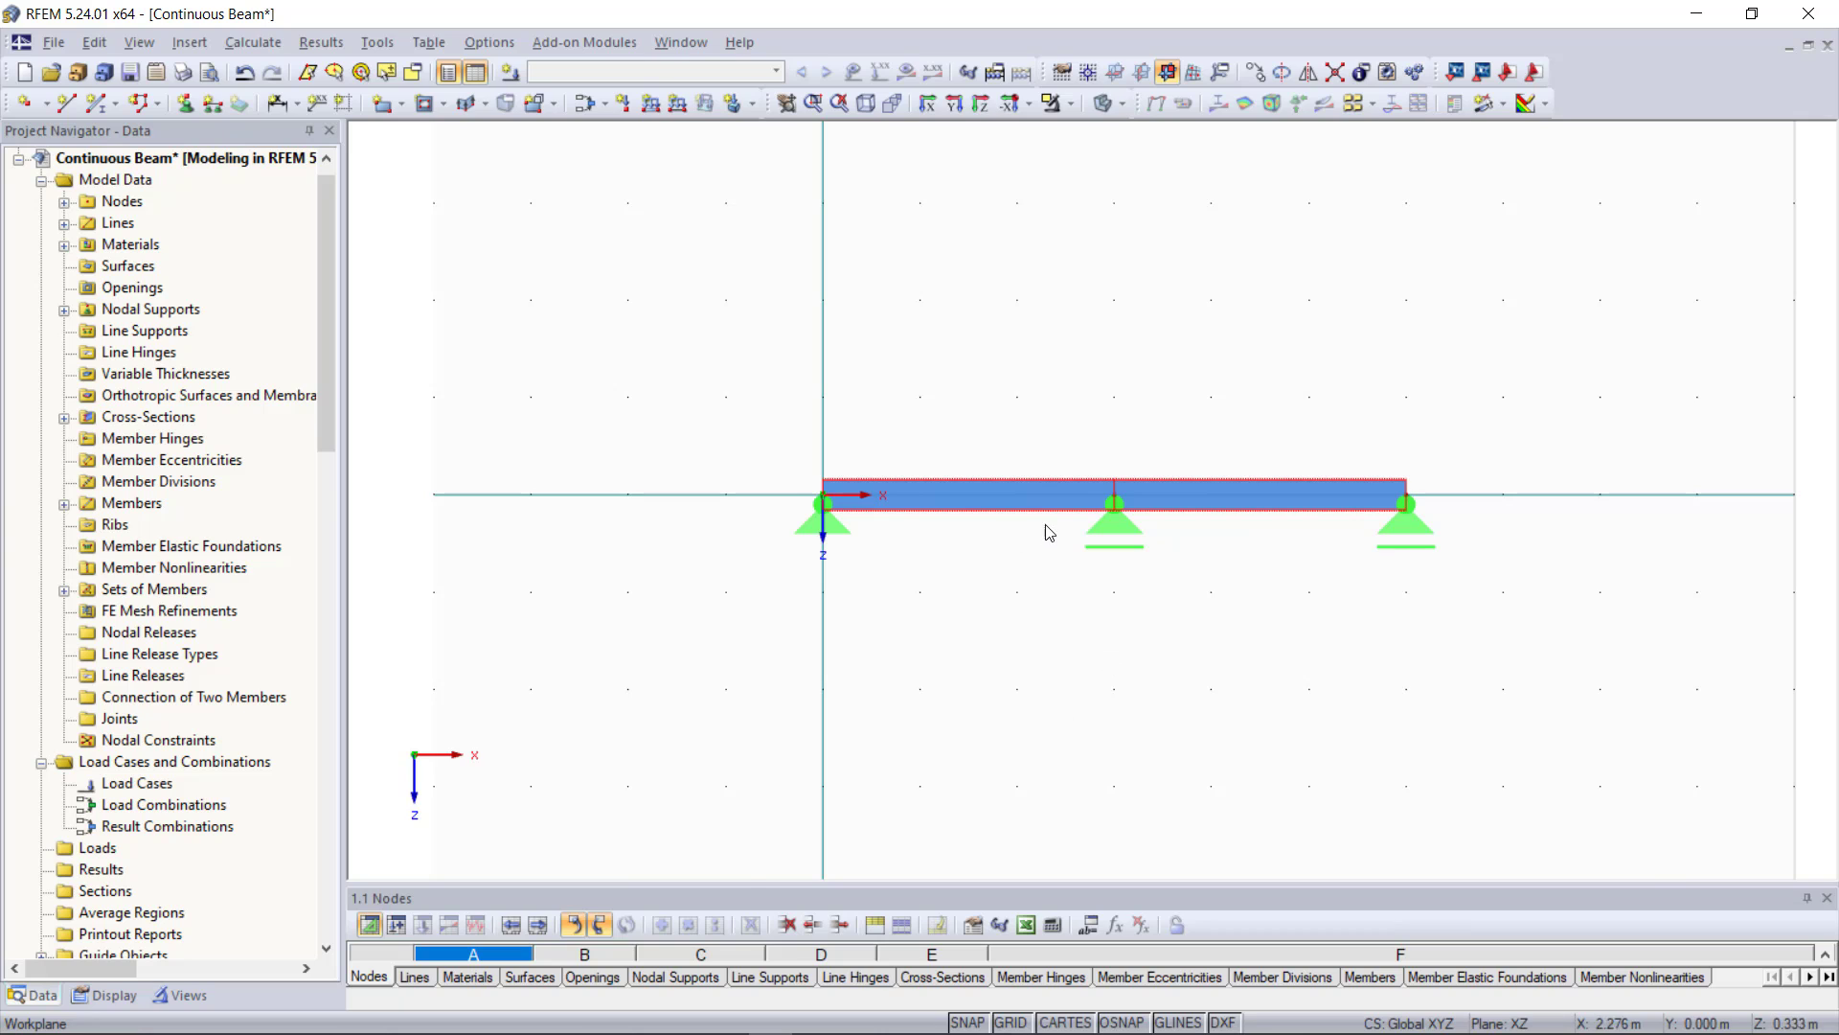
Start a new member load and define load case LC1 with description "All loads" and action category Live
scroll(1037, 541, up, 2)
scroll(1036, 541, up, 1)
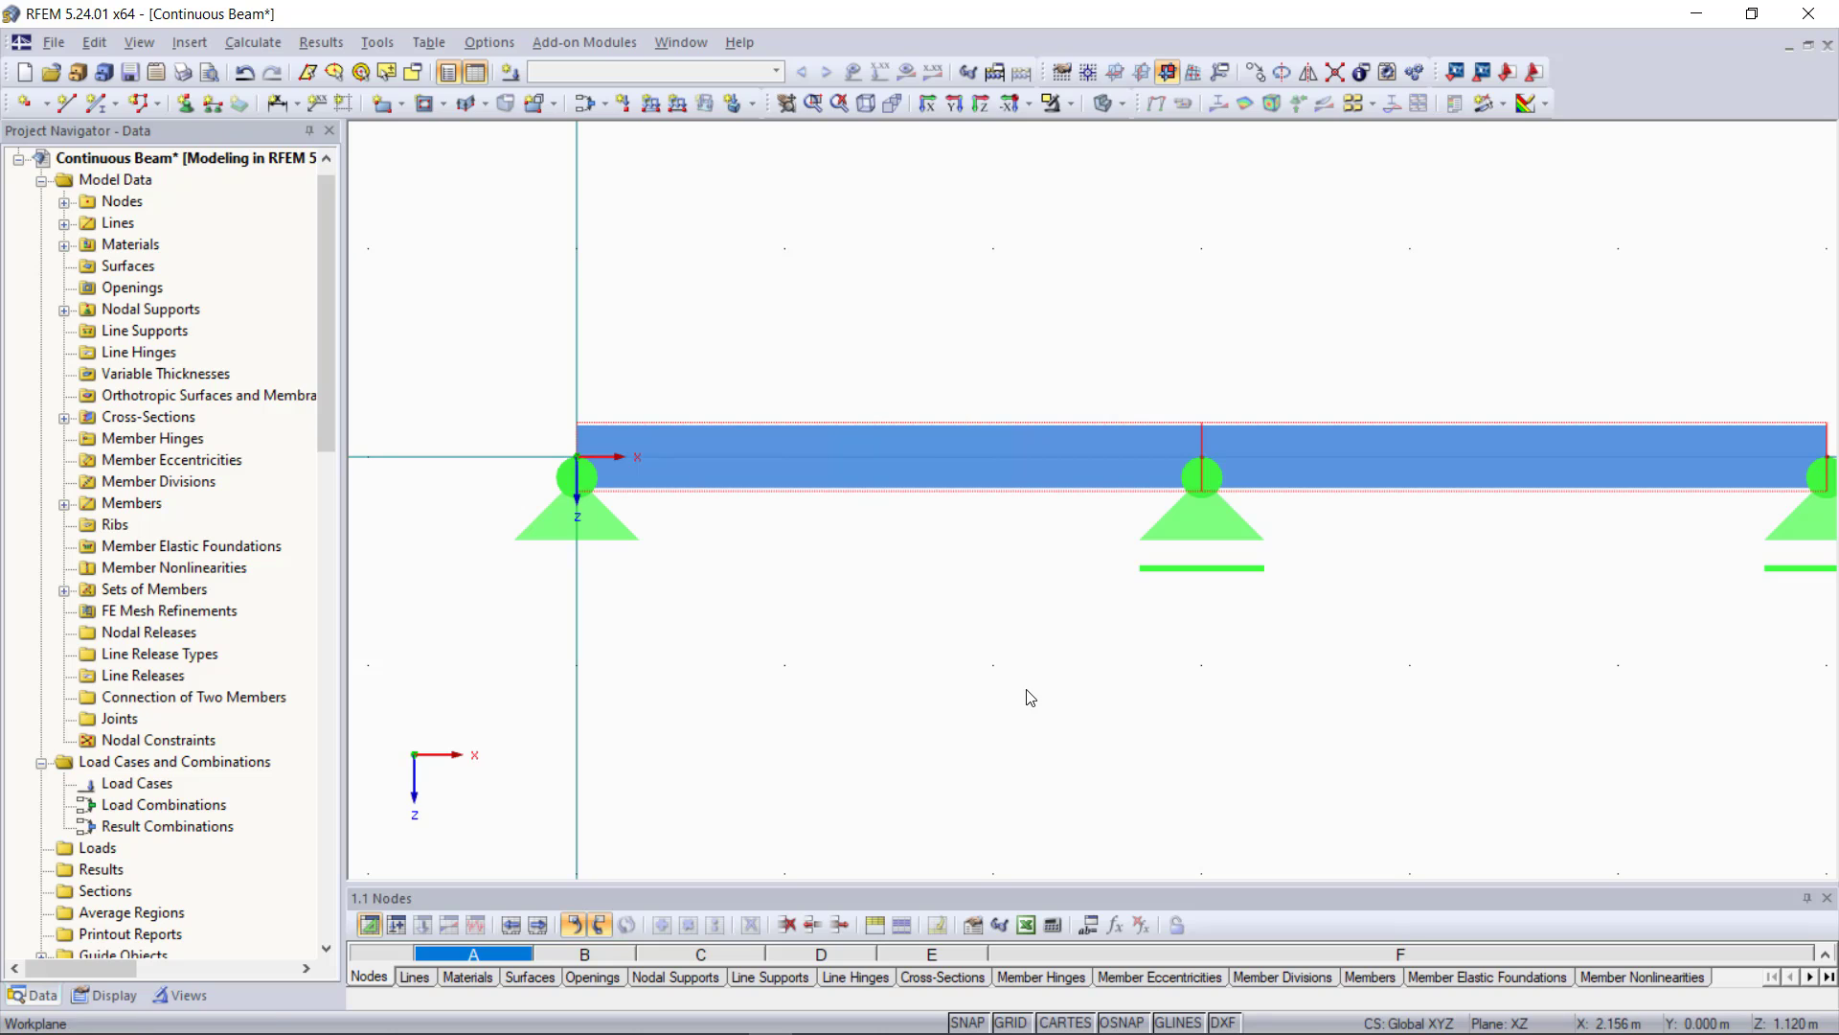
scroll(1030, 697, down, 1)
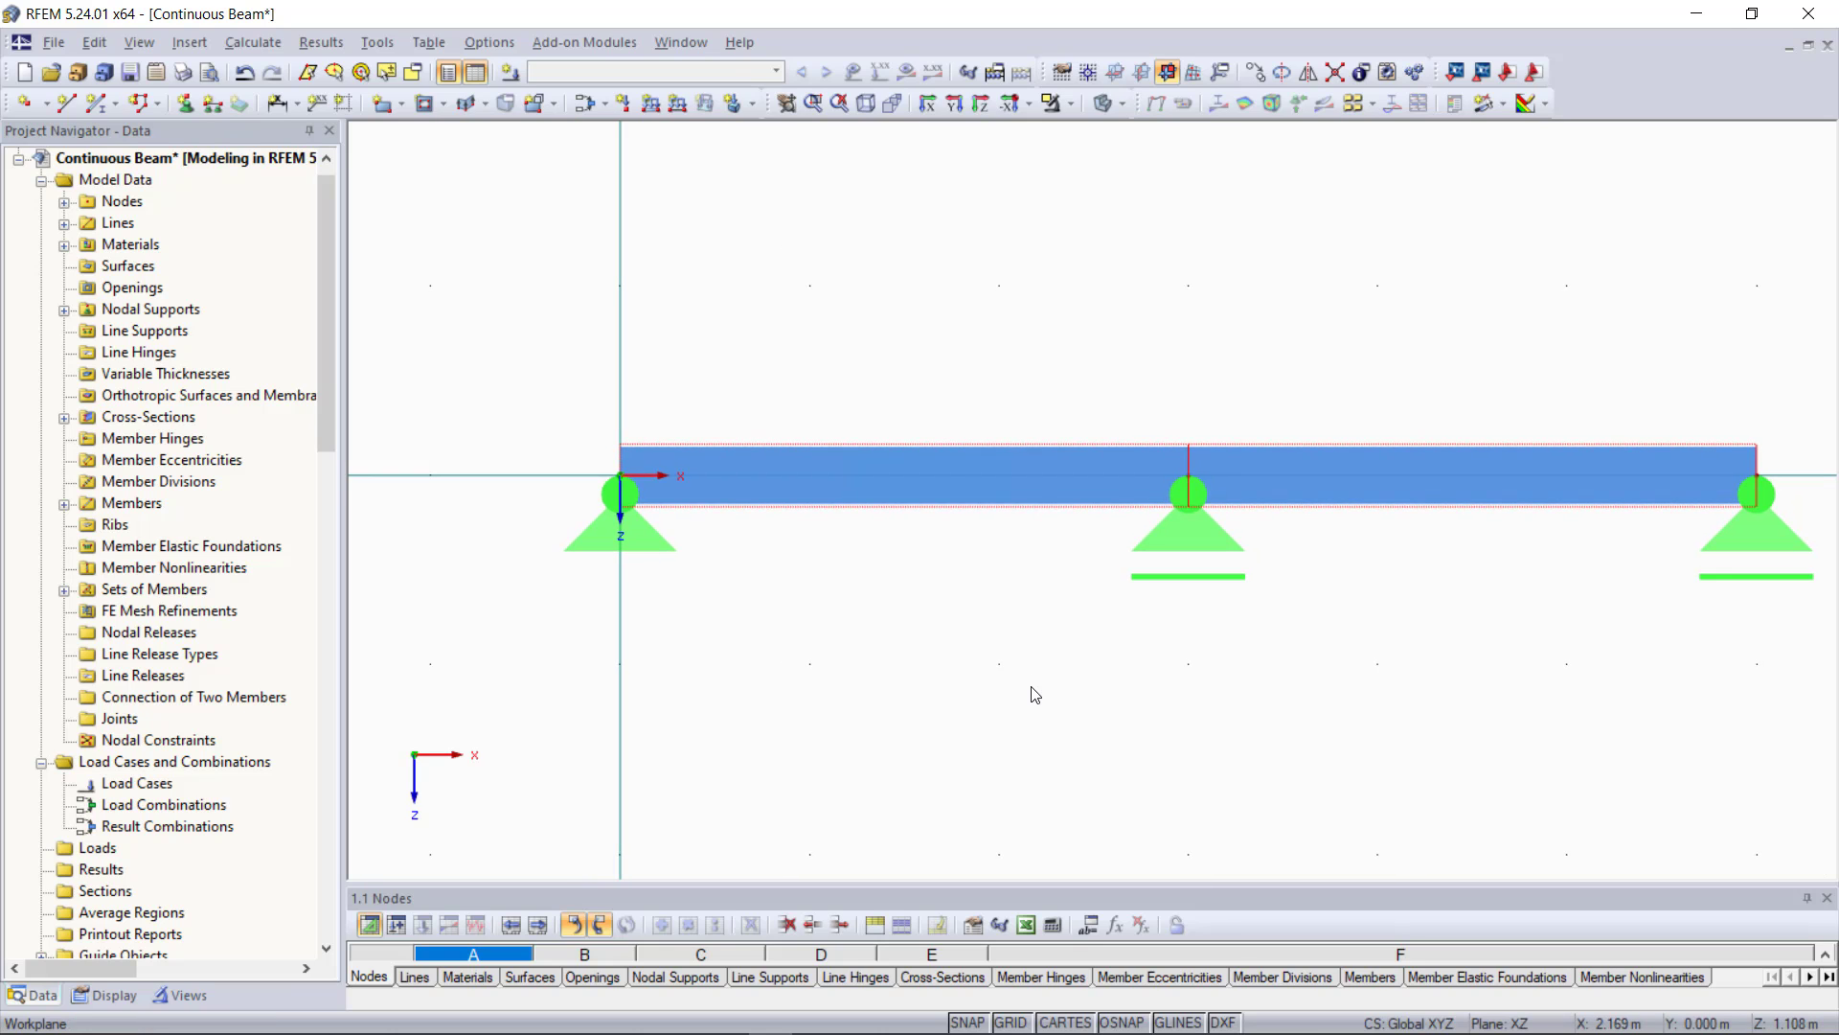
scroll(1035, 695, up, 1)
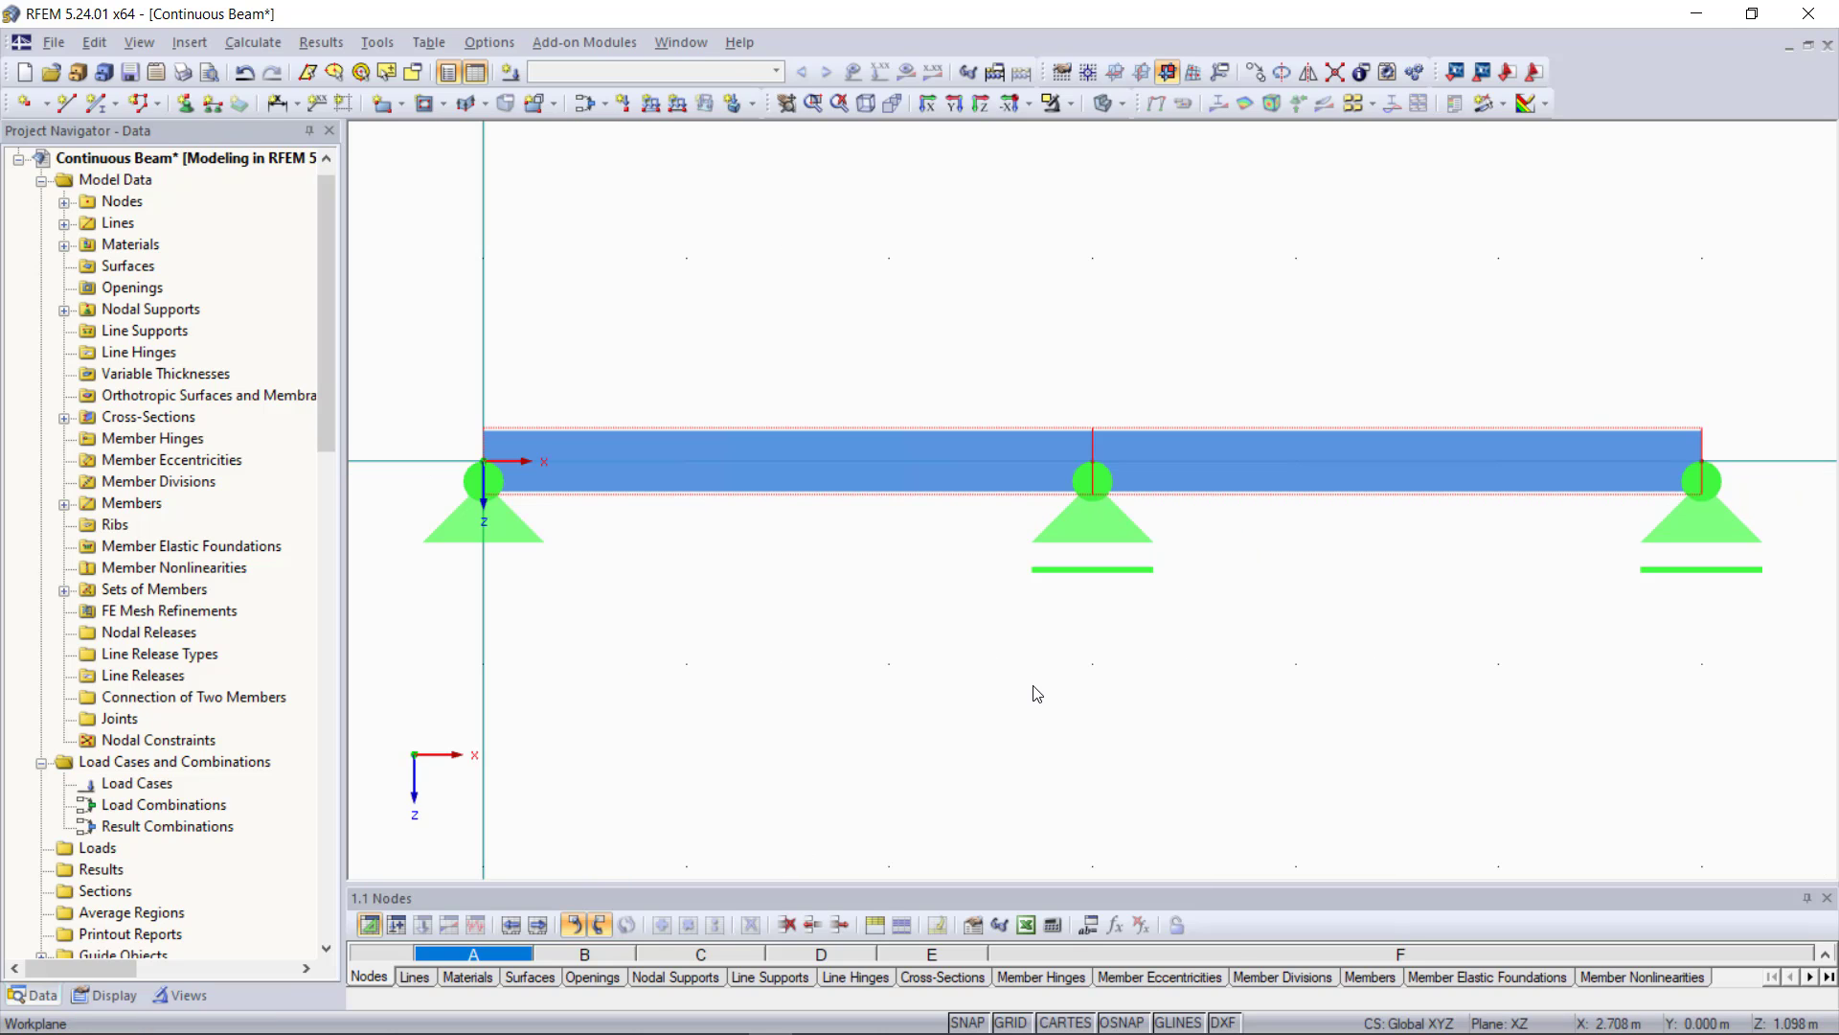
click(655, 106)
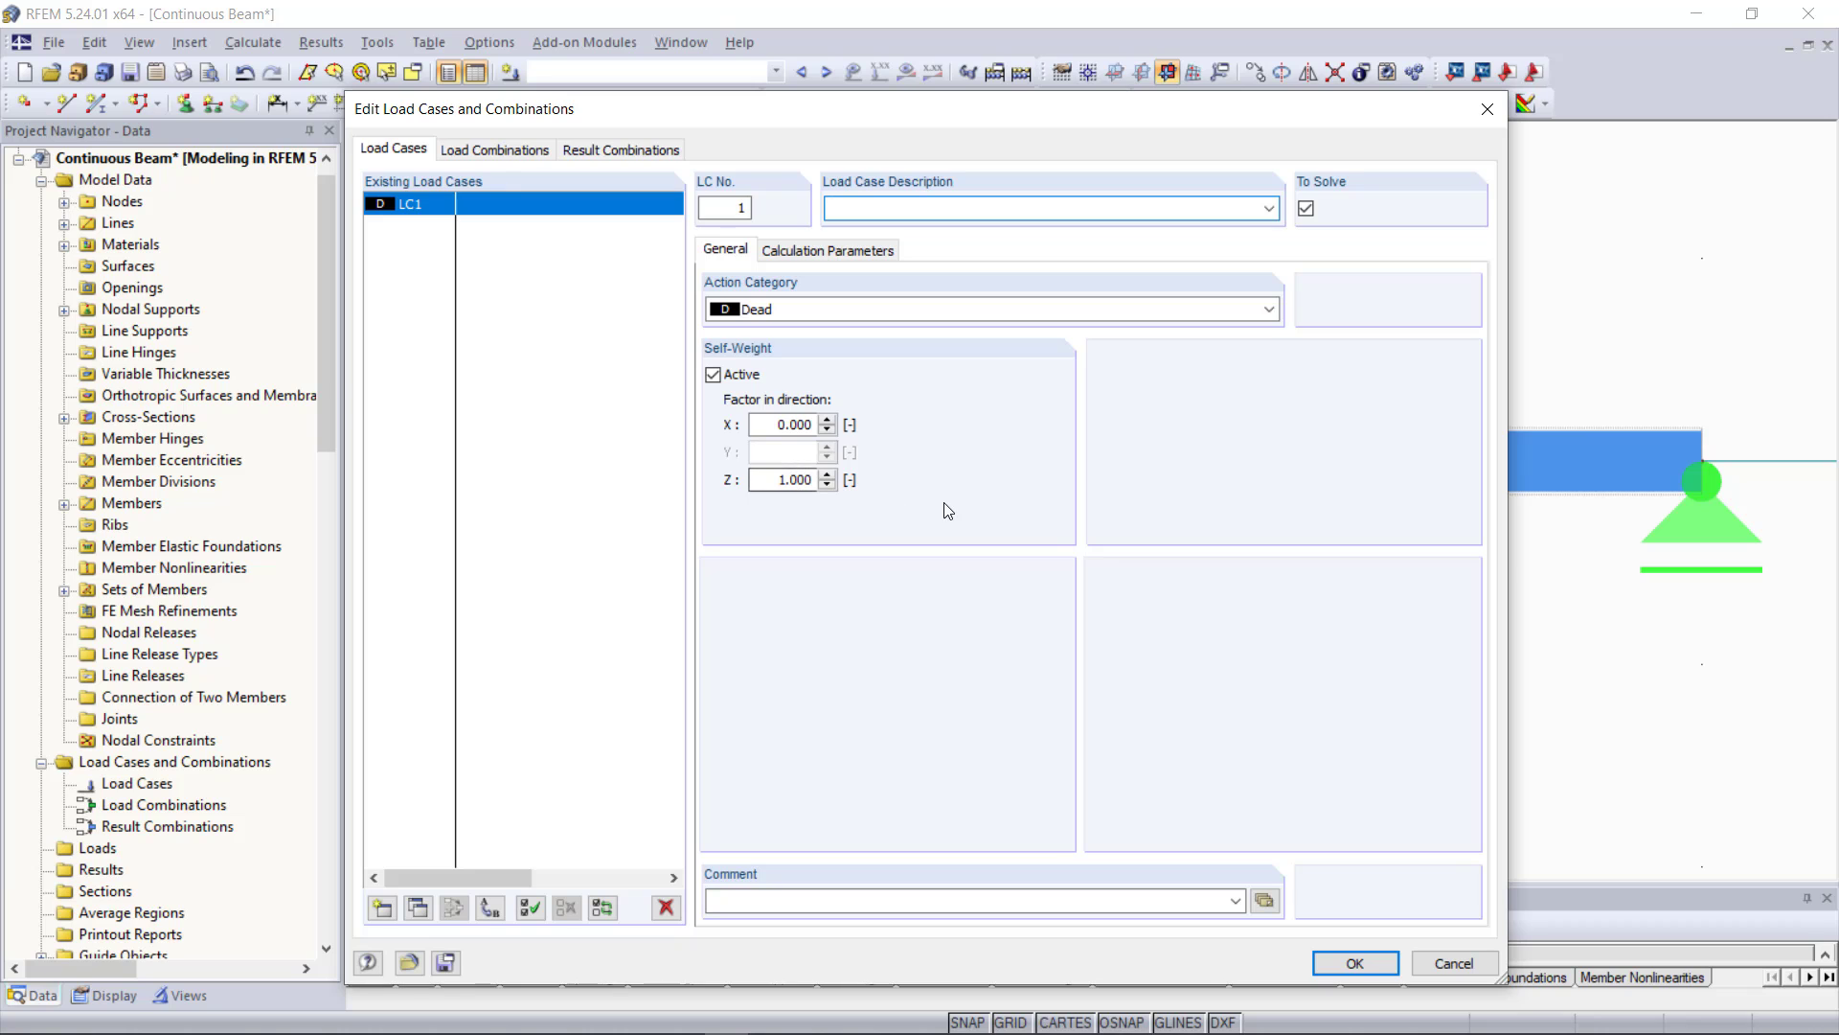
click(1269, 208)
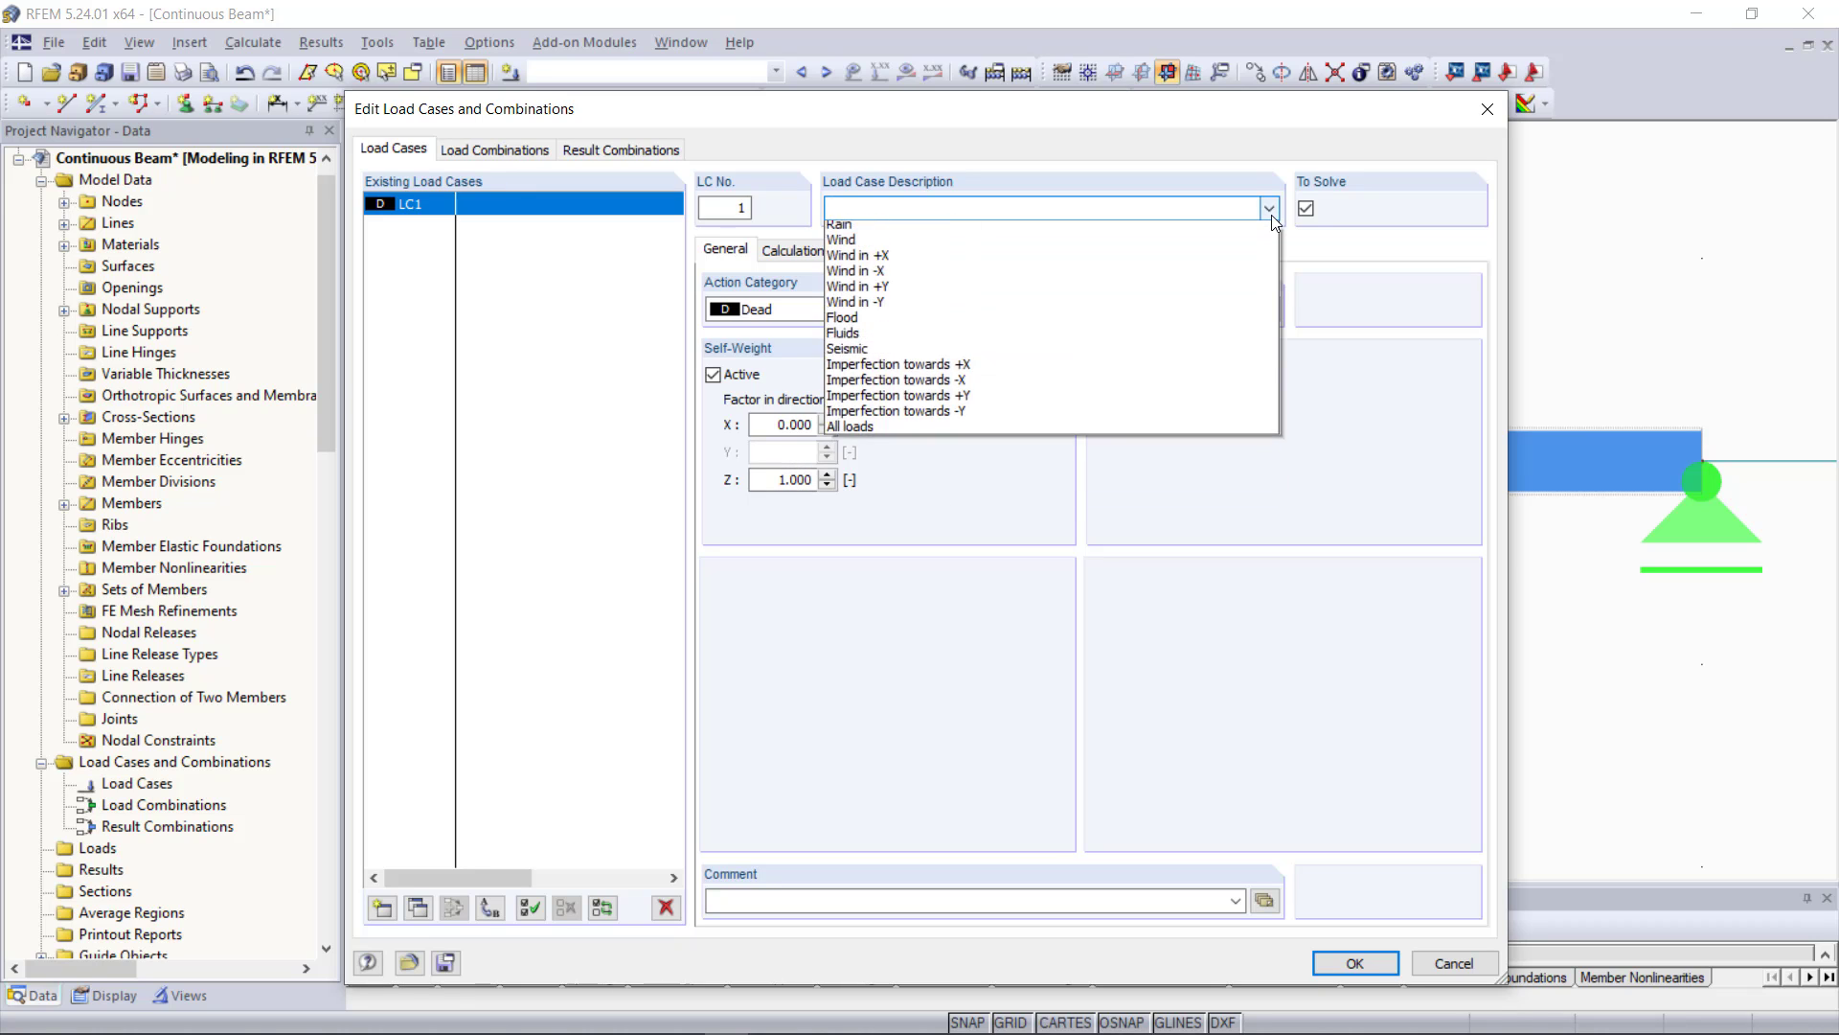
click(922, 494)
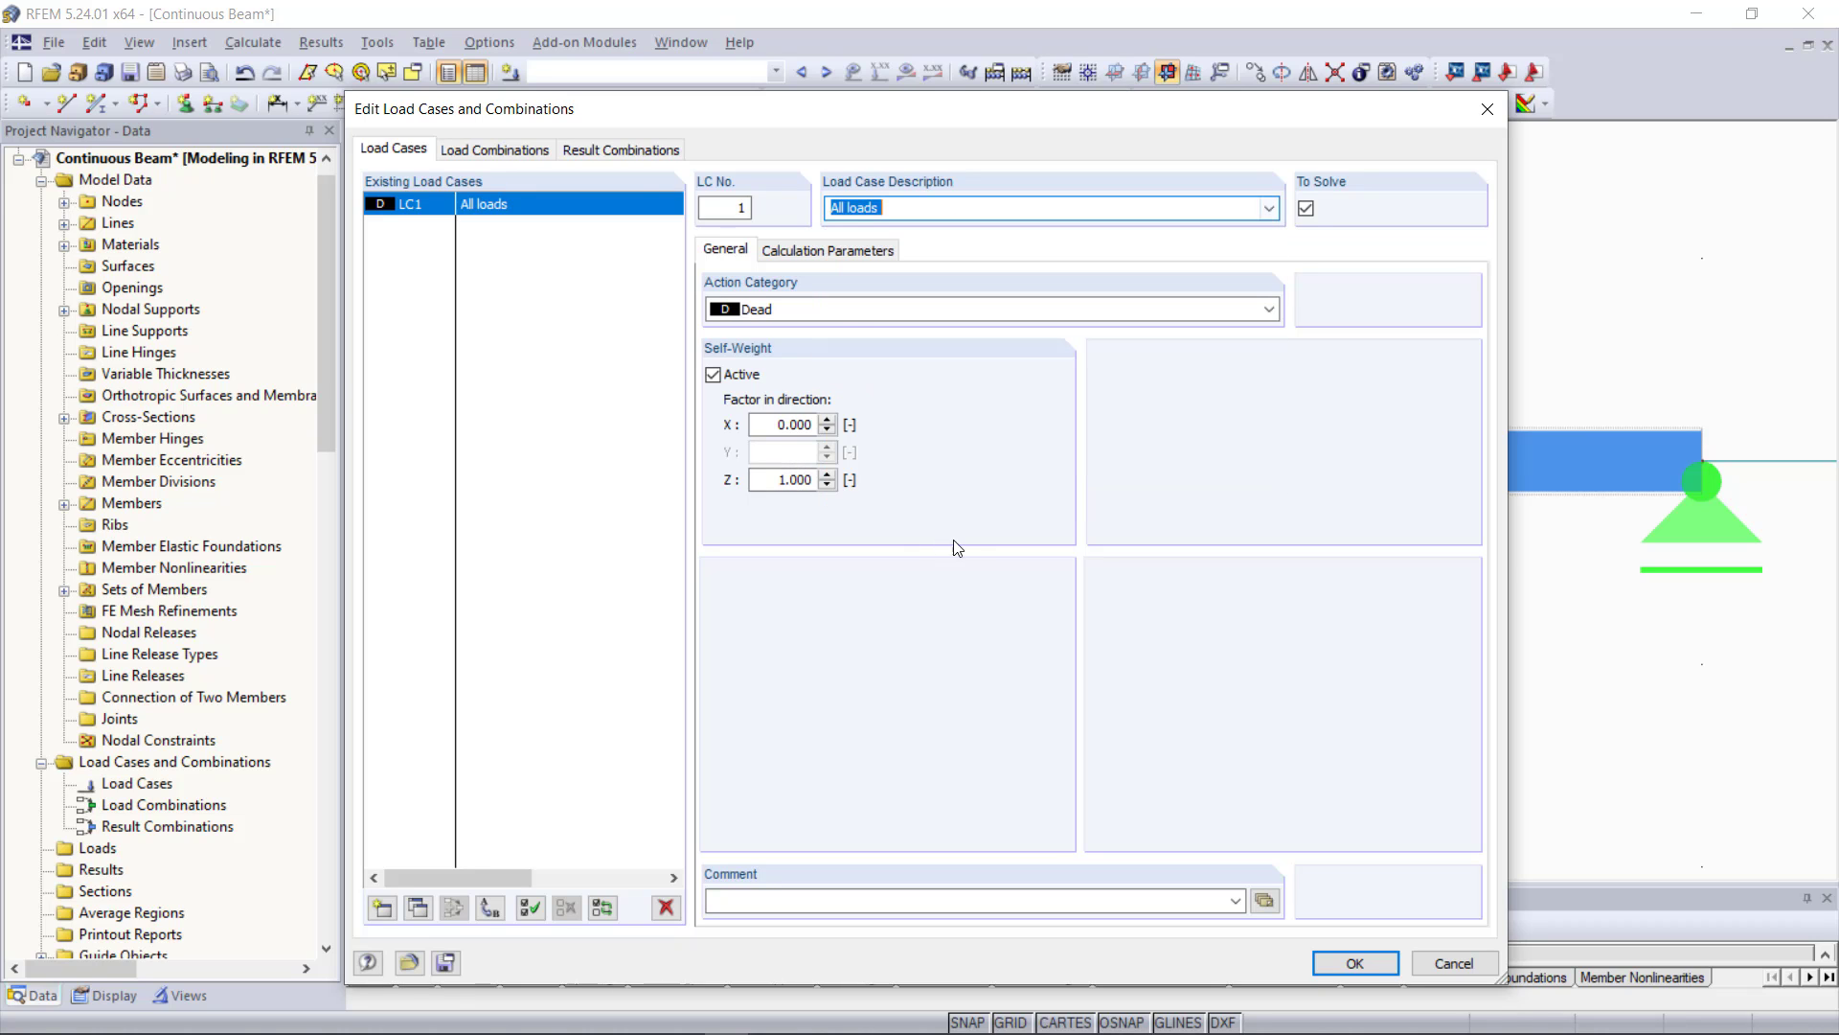
click(851, 310)
click(851, 440)
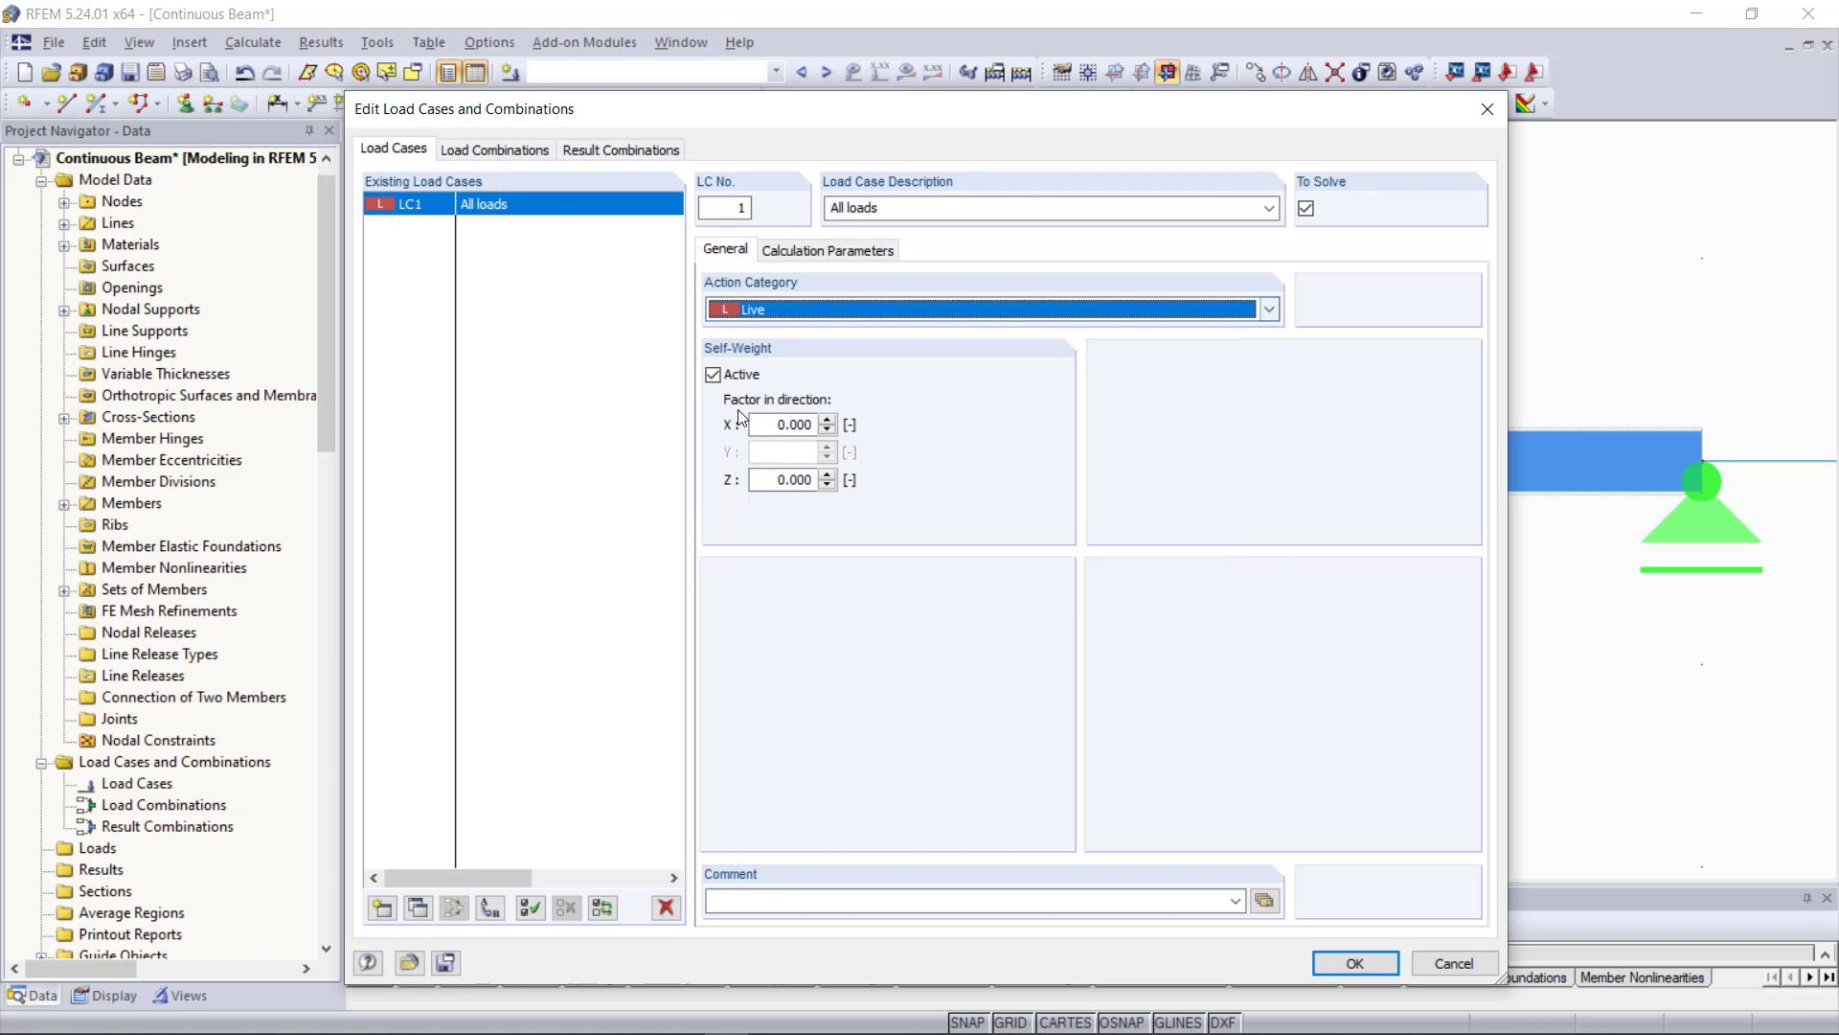
click(1365, 965)
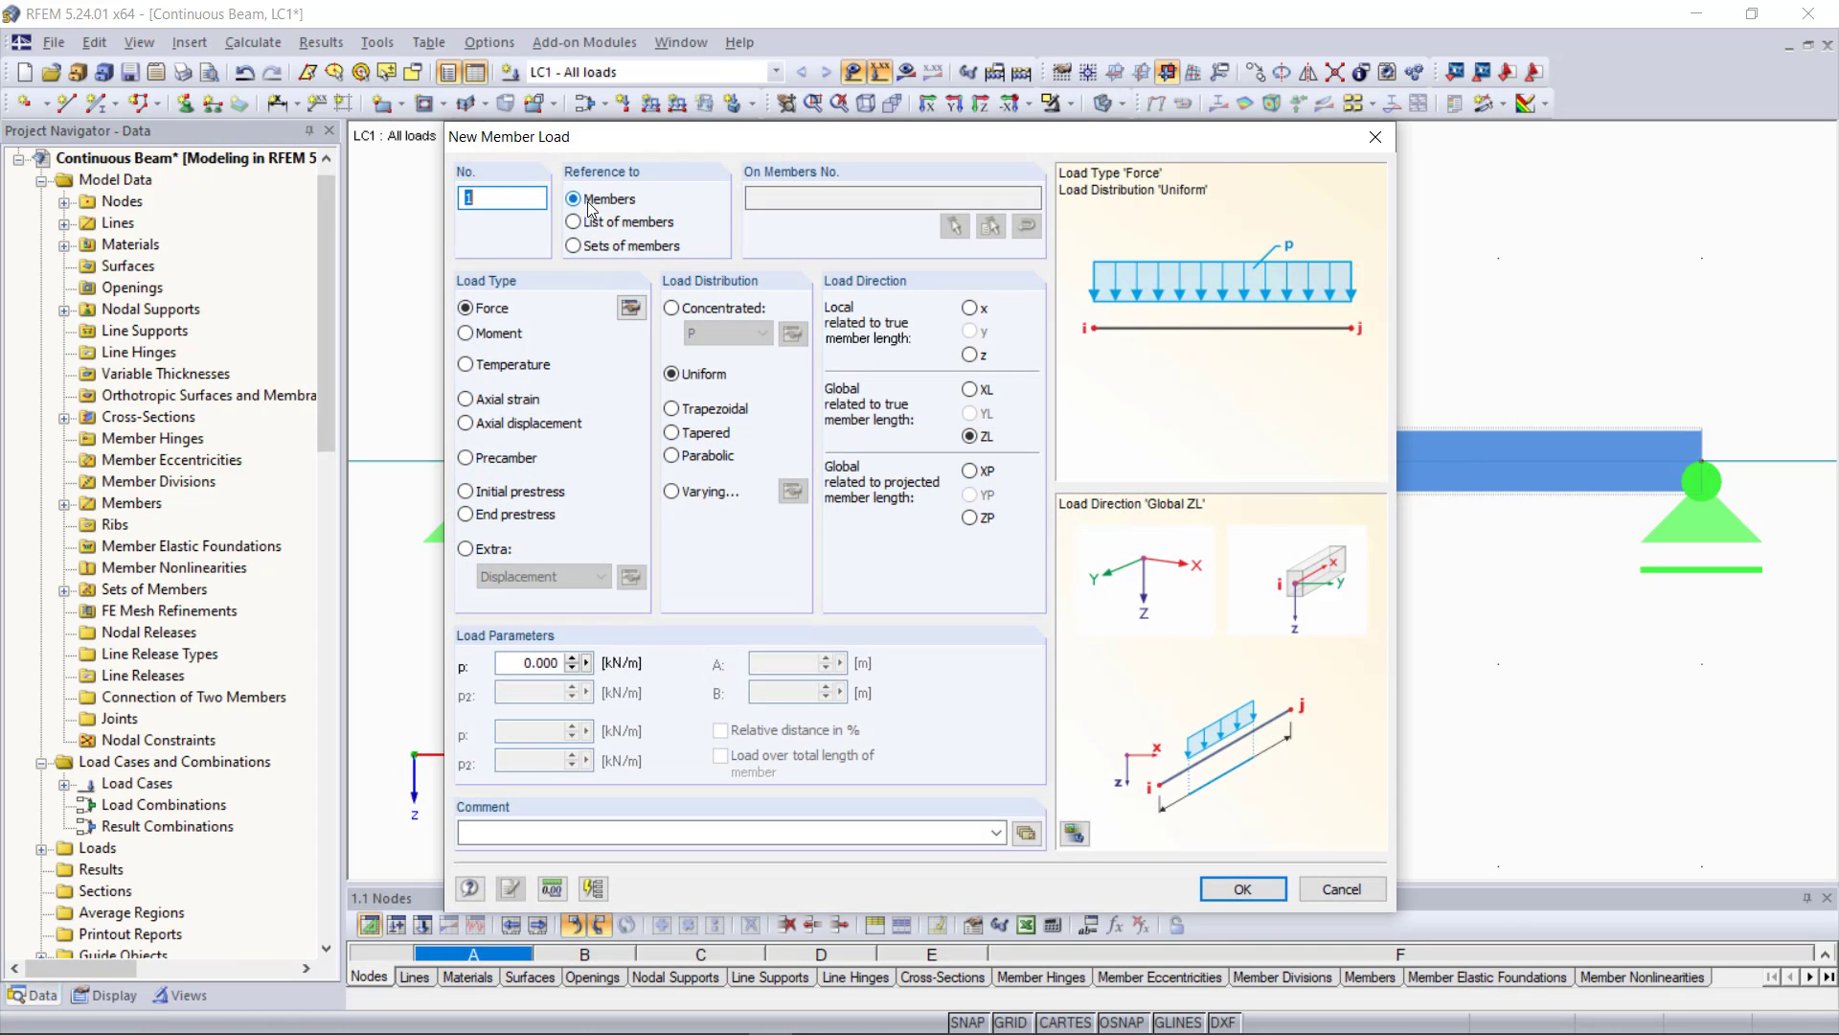
Apply a uniform force load of 5 kN/m to the set of members spanning the whole beam
click(575, 248)
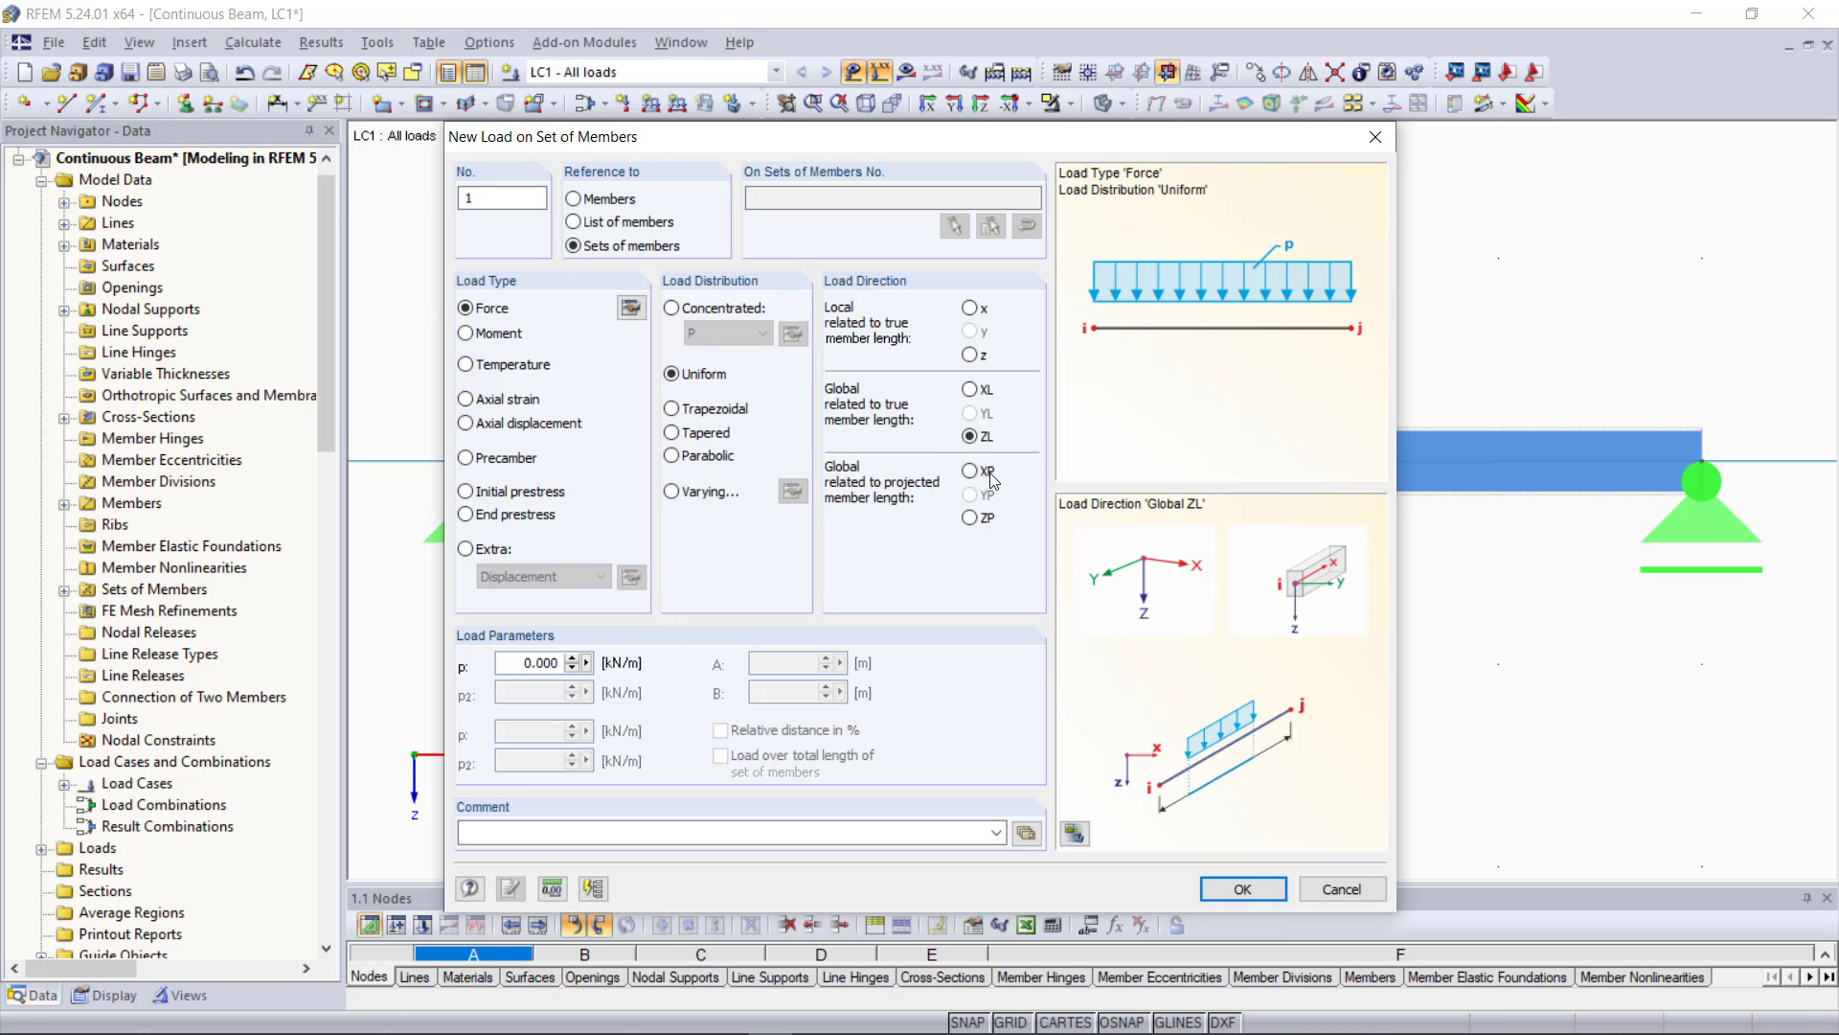
double_click(527, 663)
text(5)
click(1242, 889)
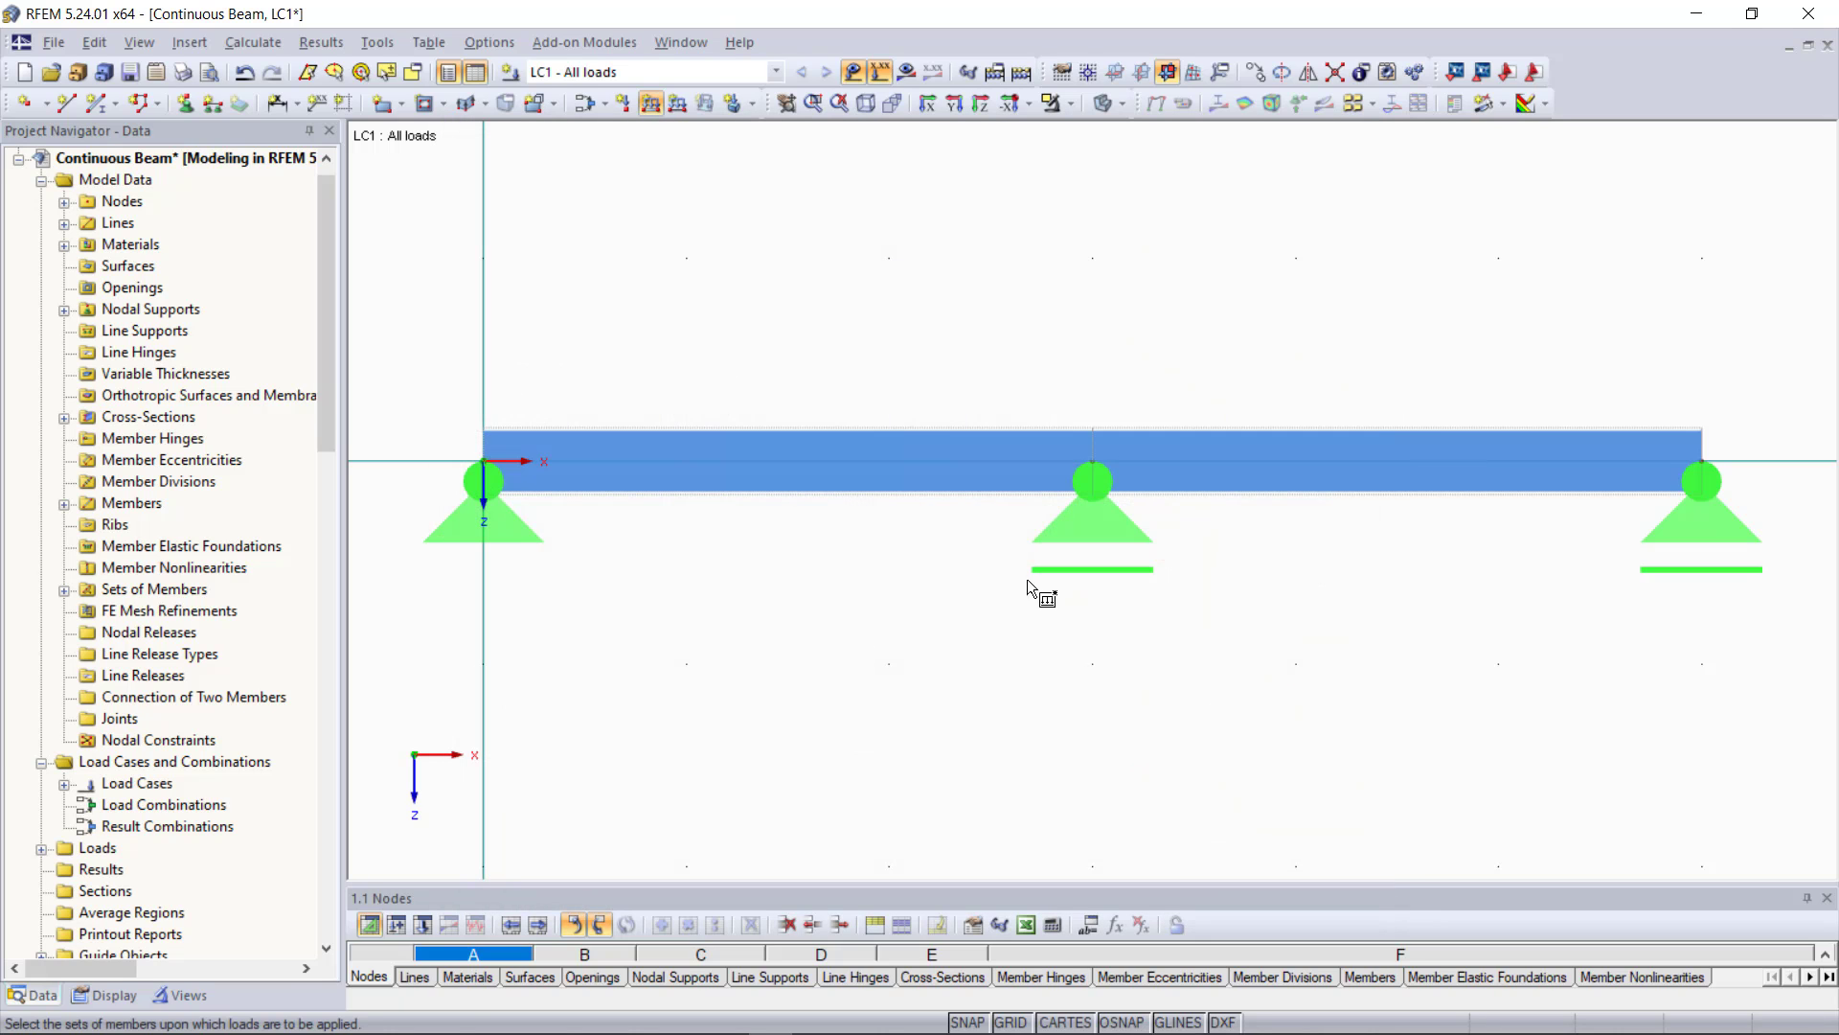
click(893, 433)
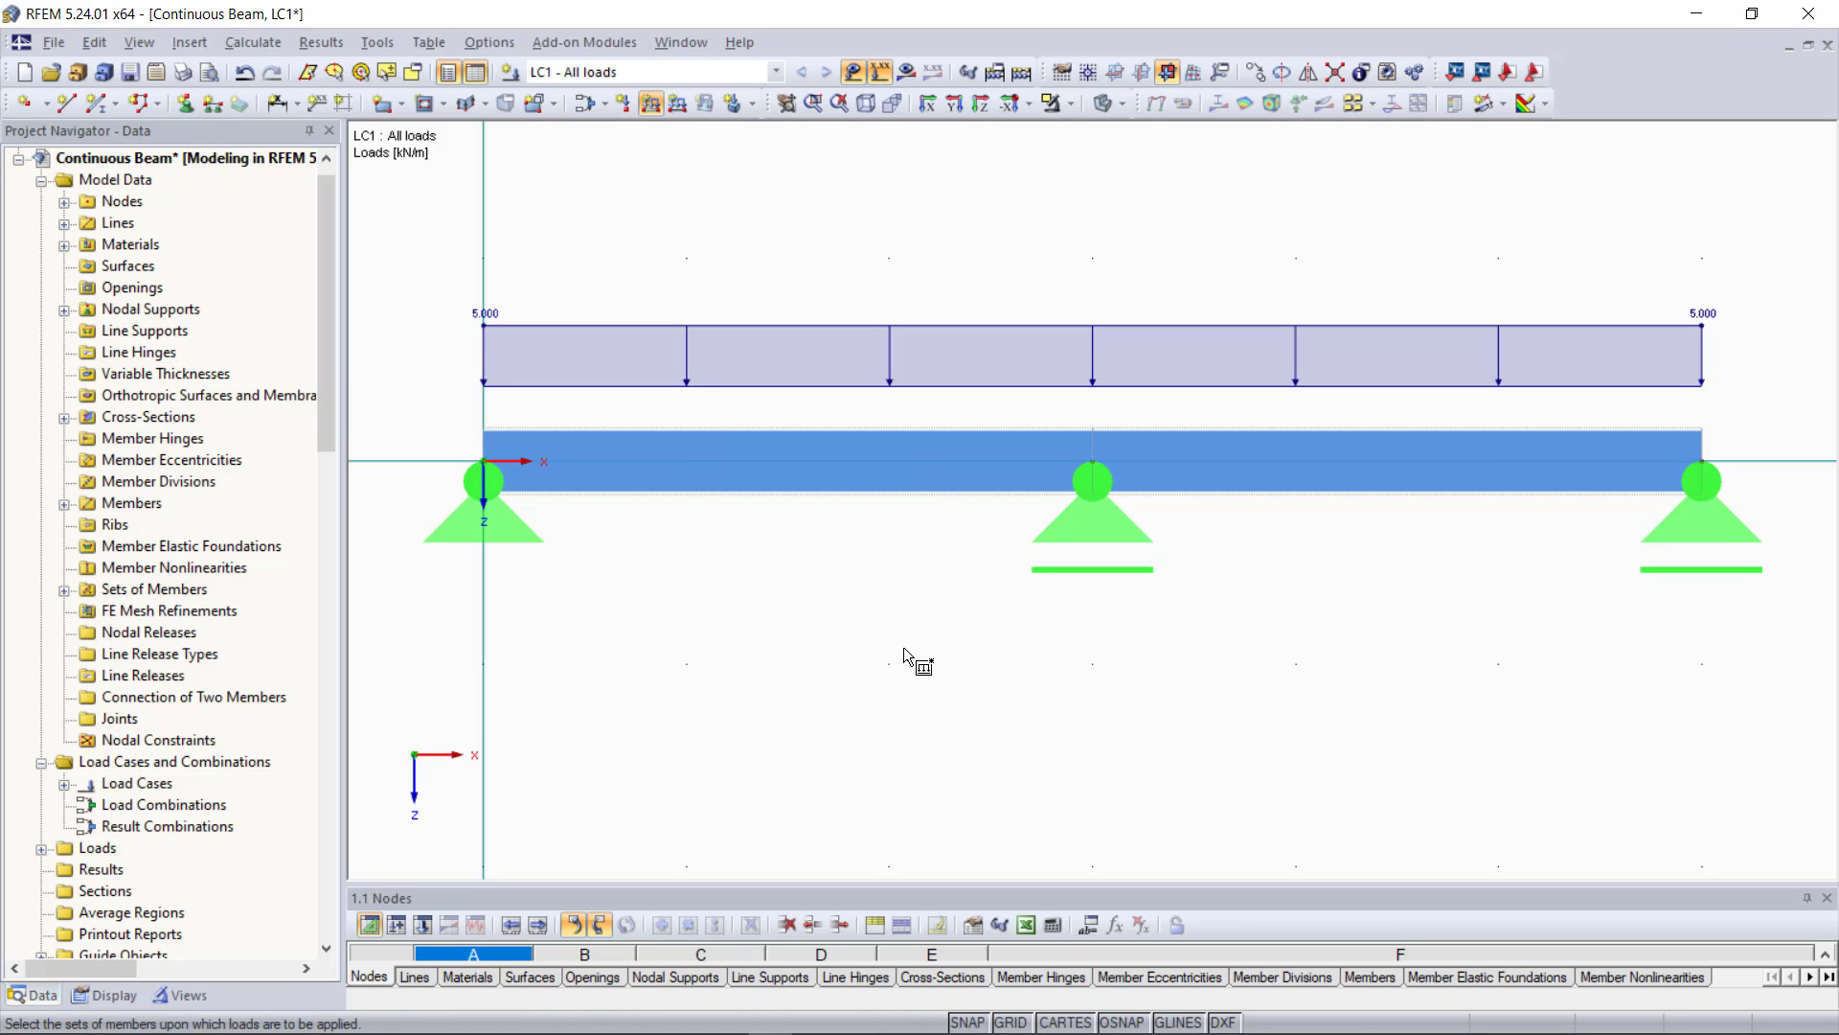
key(Escape)
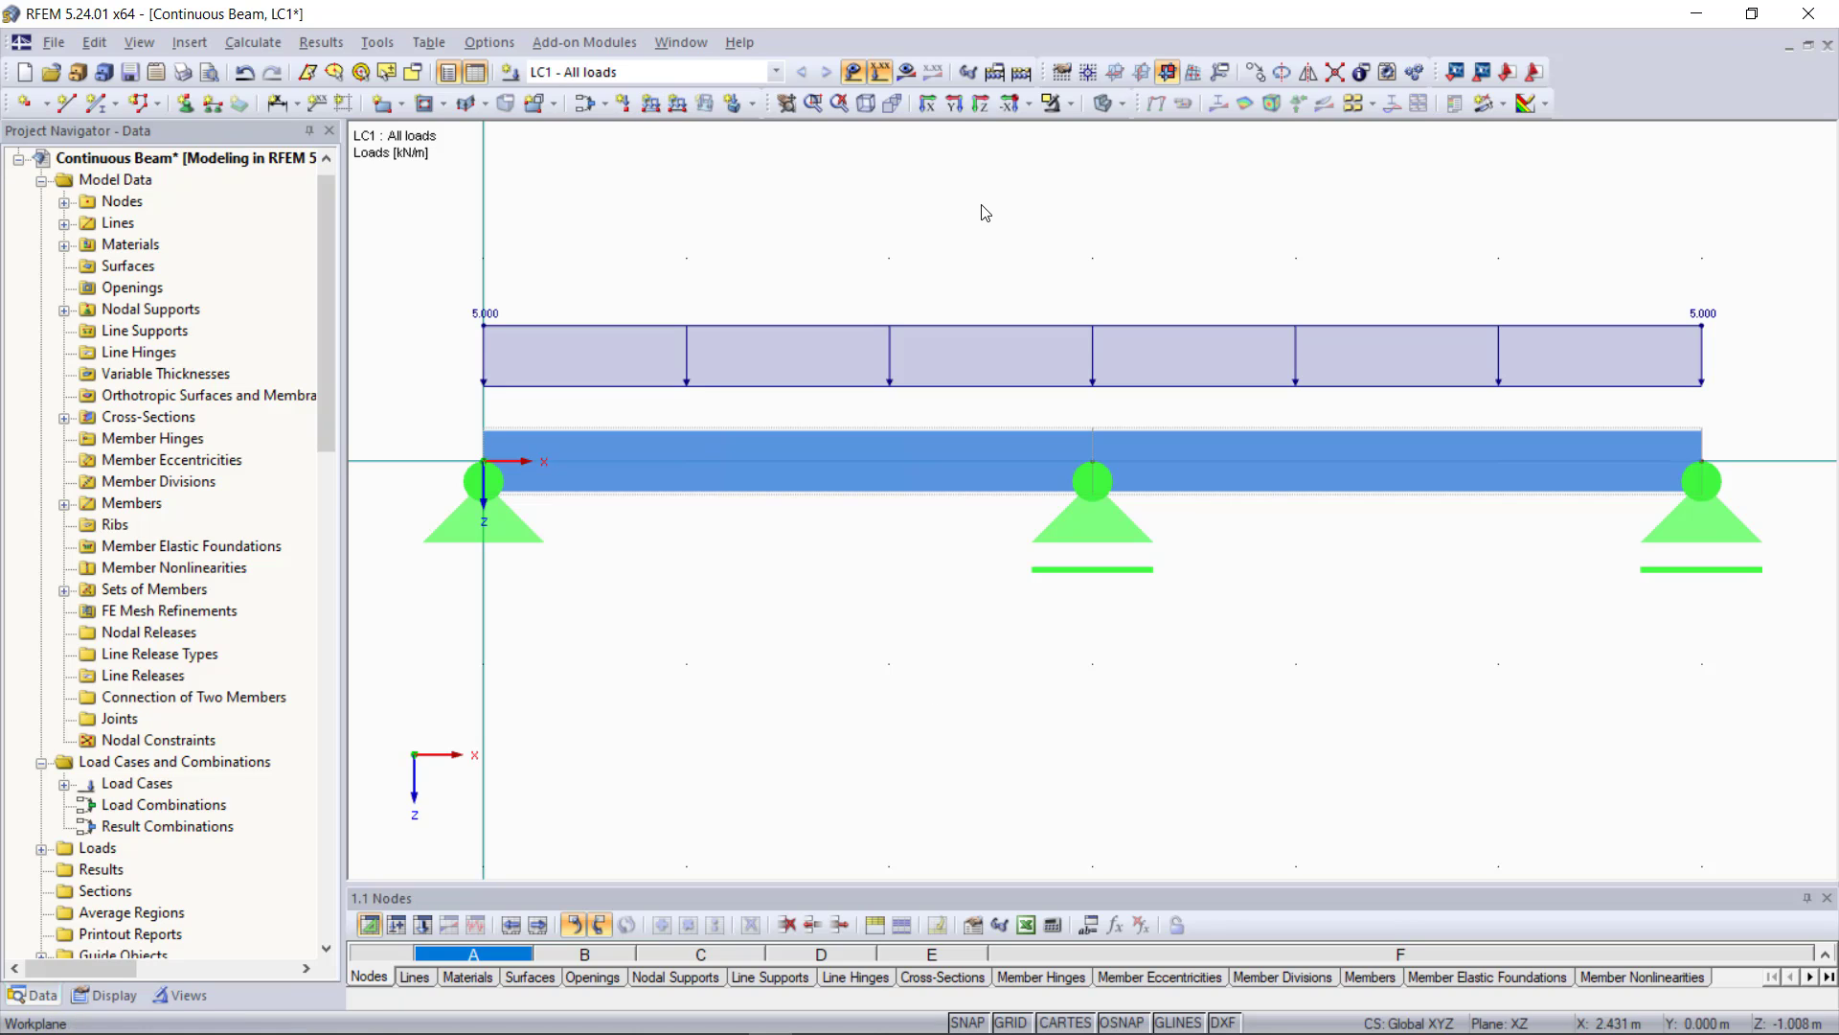
Calculate load case LC1 to show the global deformations, fit the model in view and display the members as simple lines
click(1022, 74)
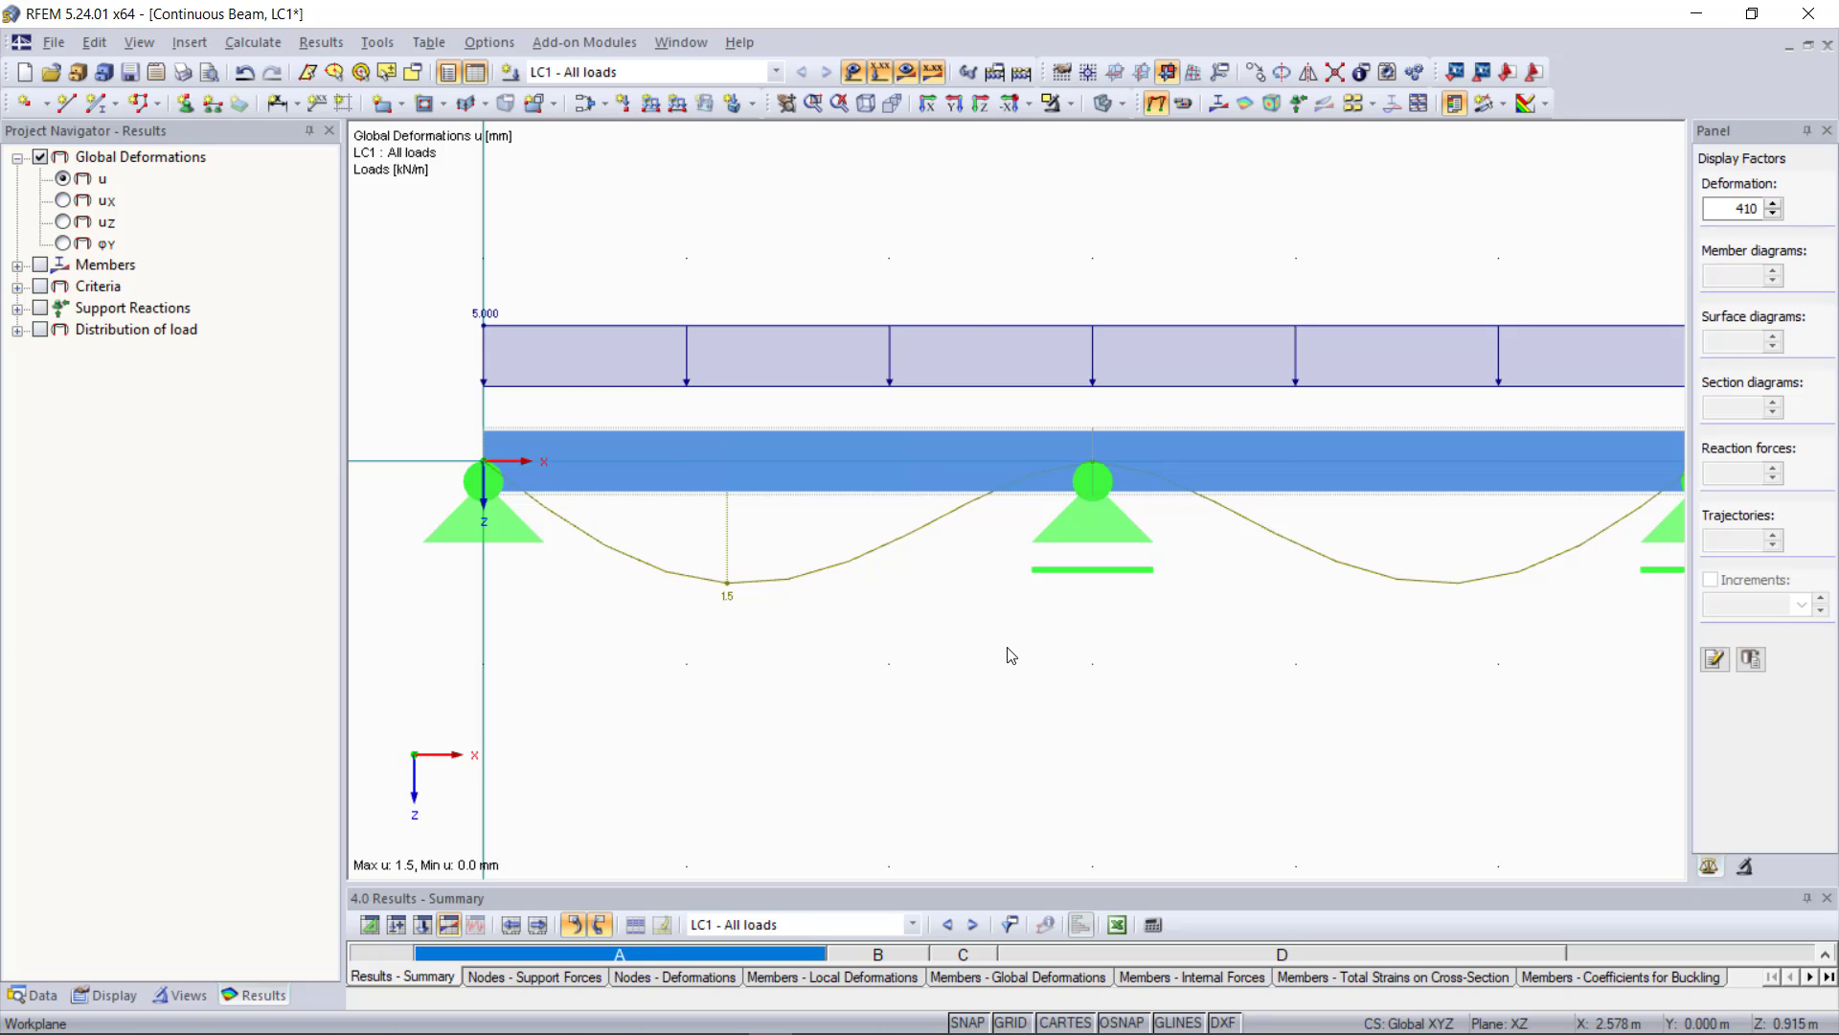
key(F8)
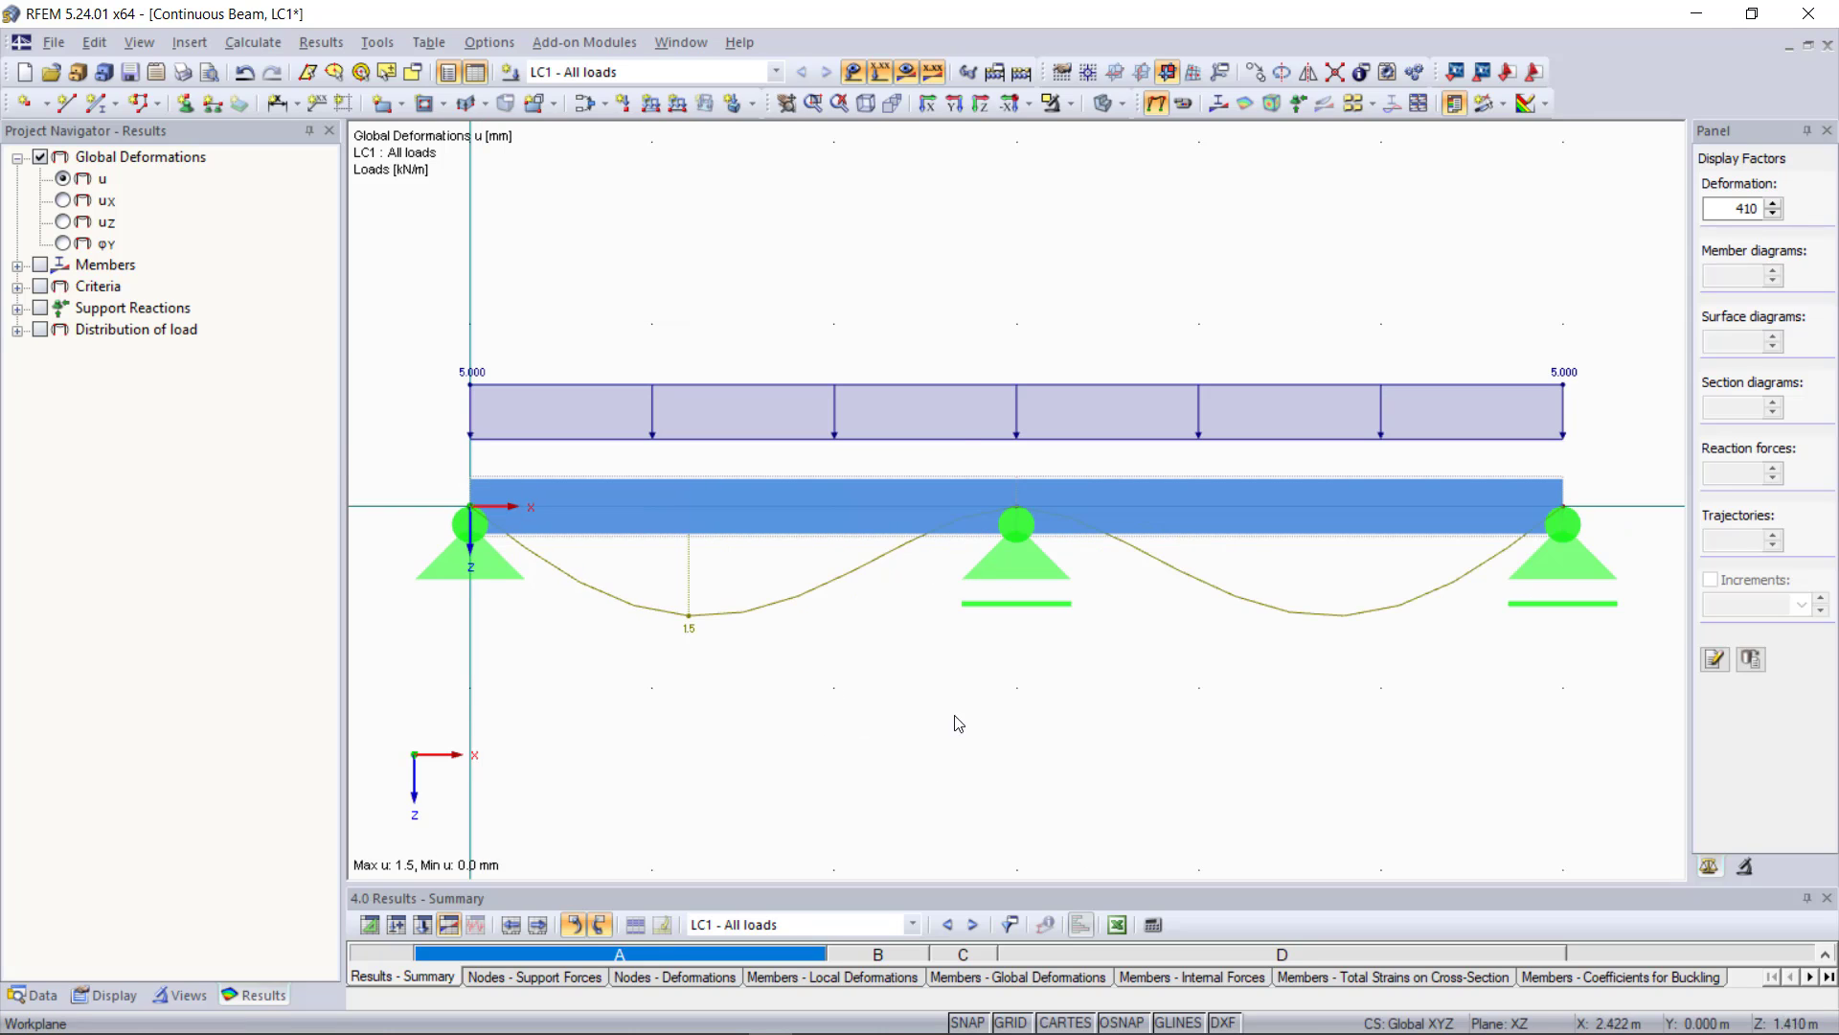
click(1102, 102)
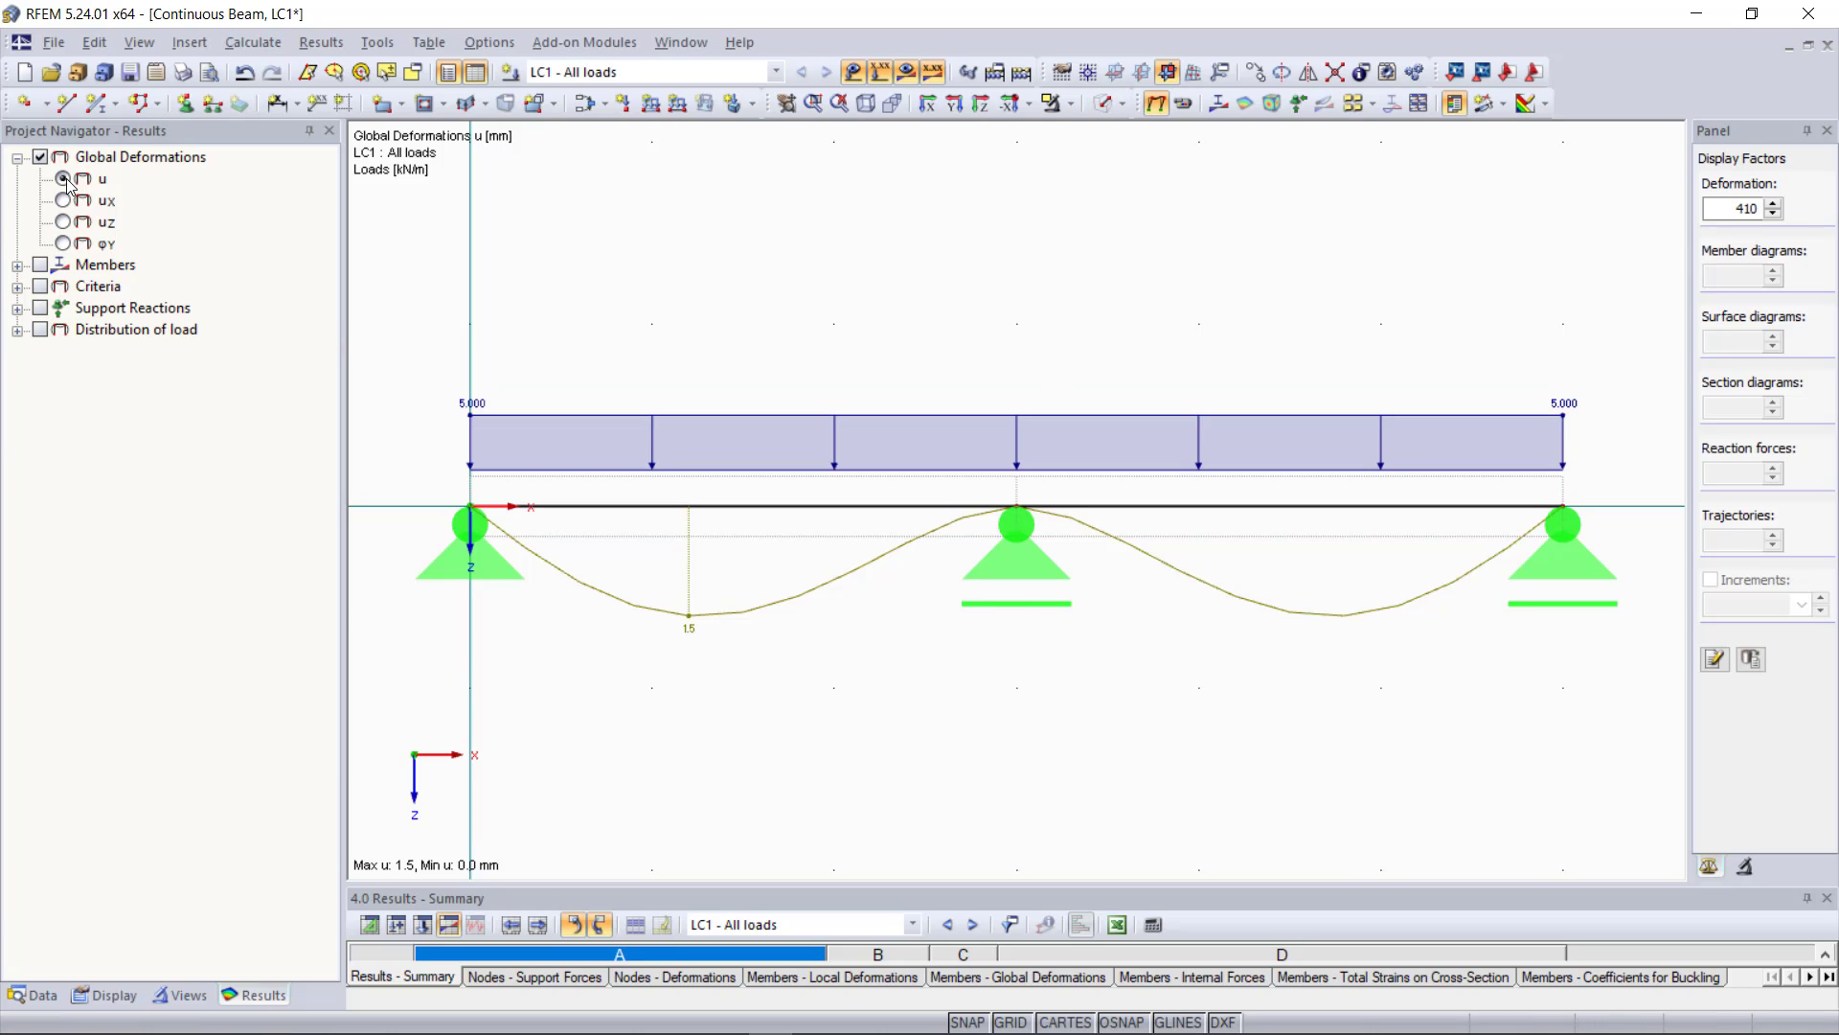
Display the members' internal force diagrams for bending moment My and shear force Vz
click(17, 266)
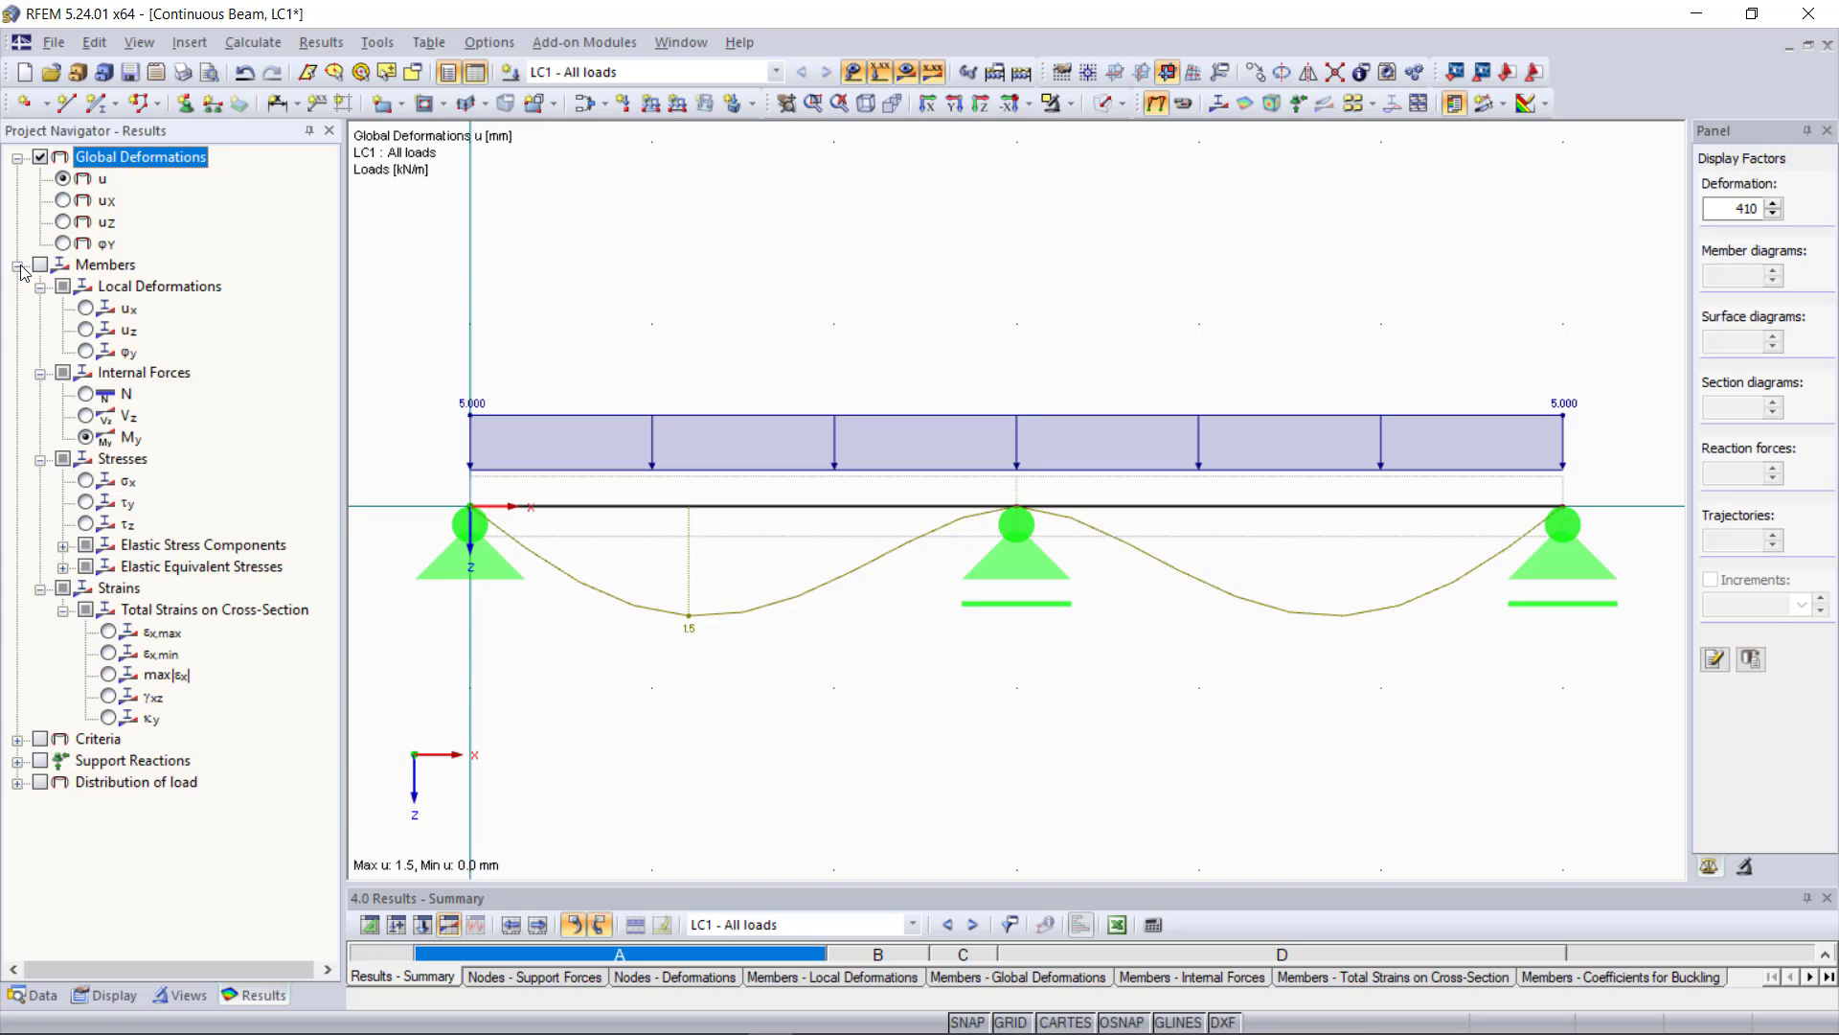
click(86, 438)
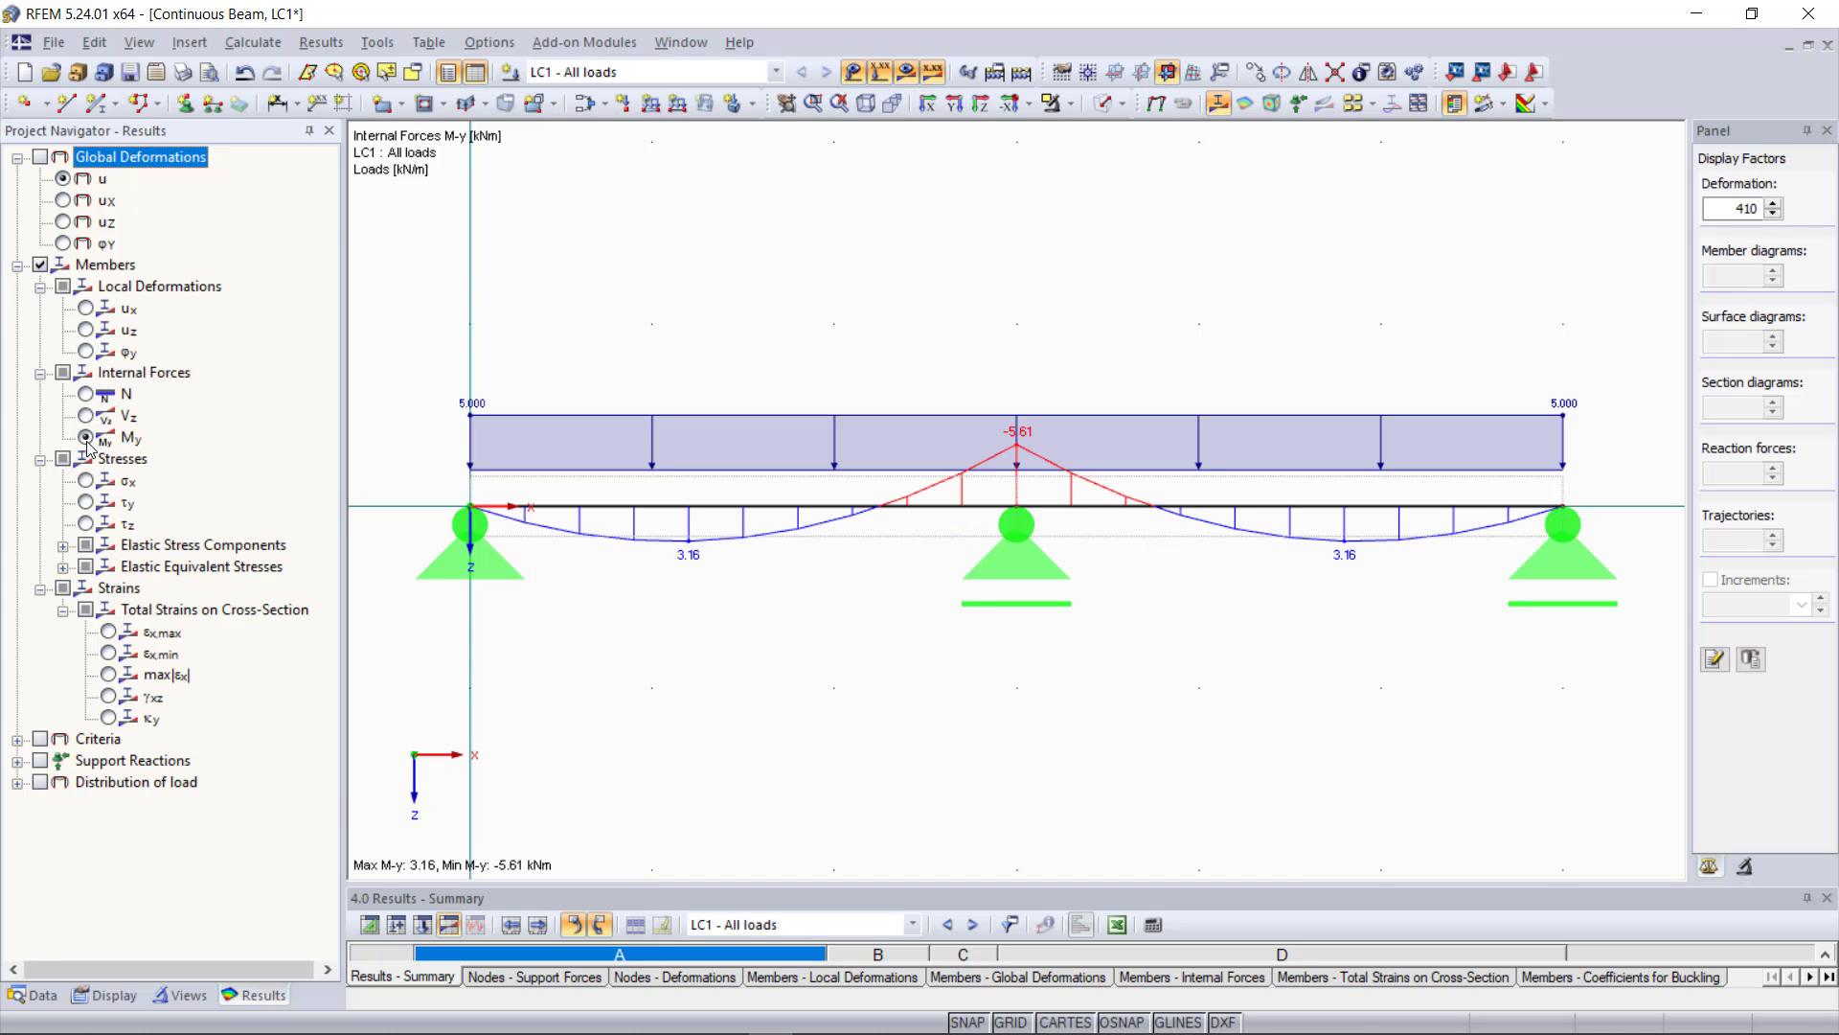
click(86, 416)
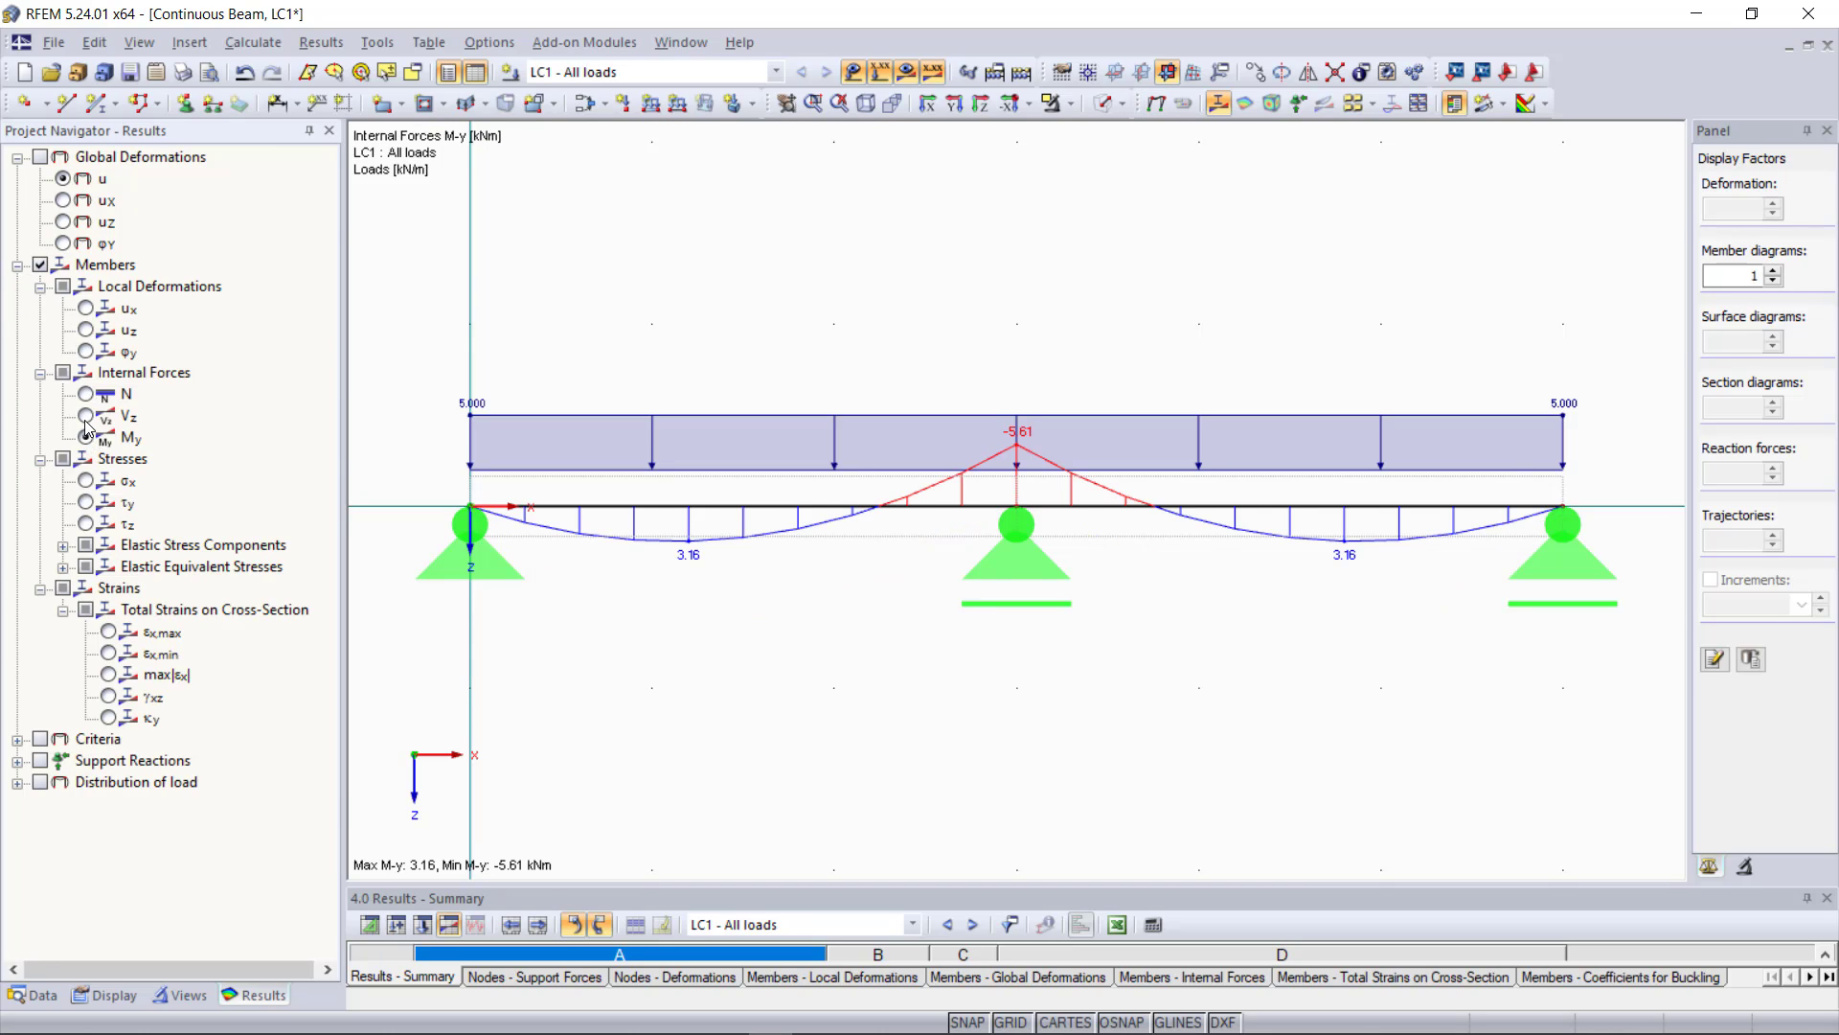